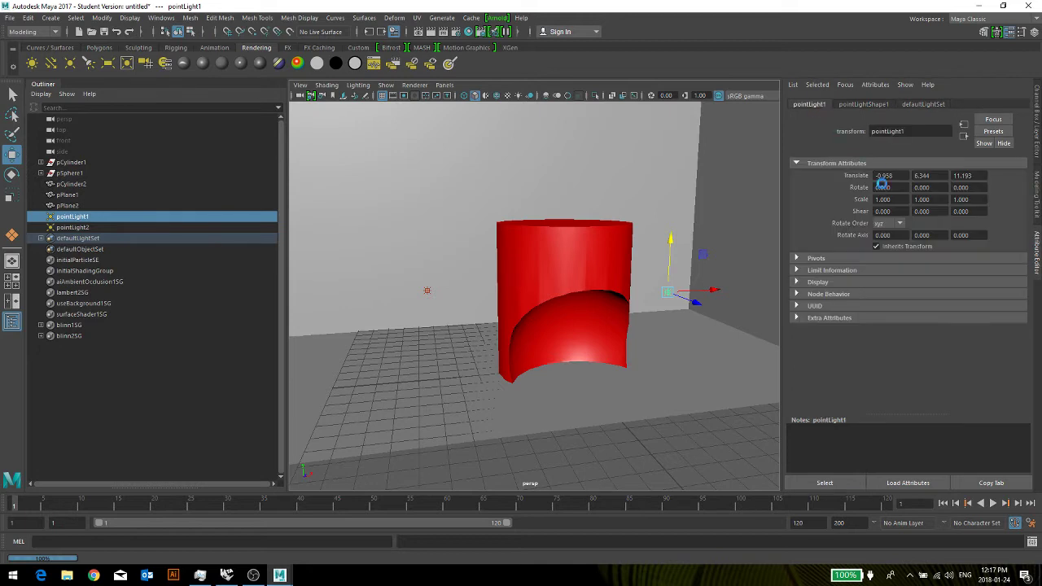
click(725, 257)
click(670, 290)
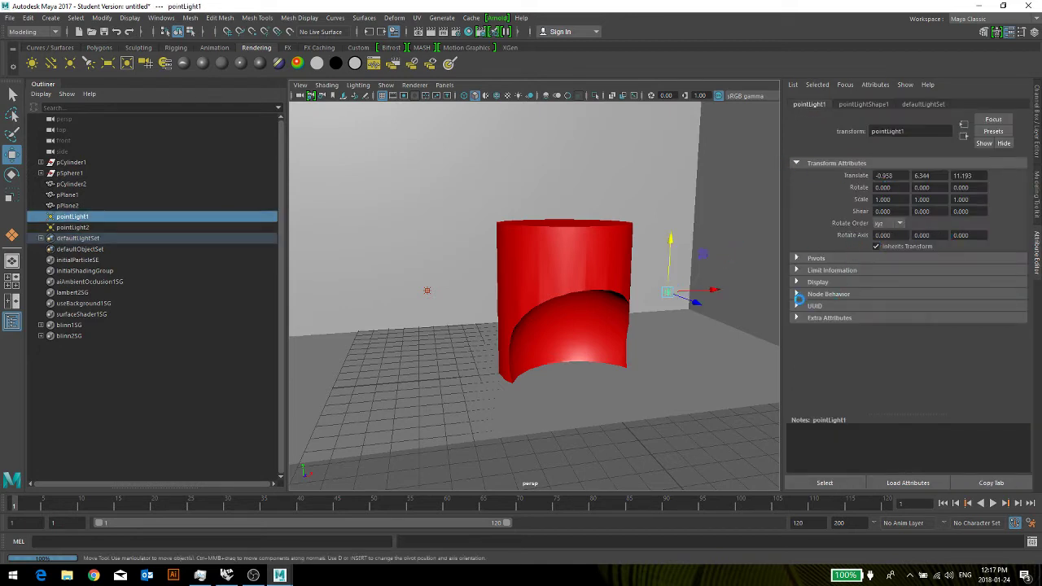
click(725, 266)
click(424, 293)
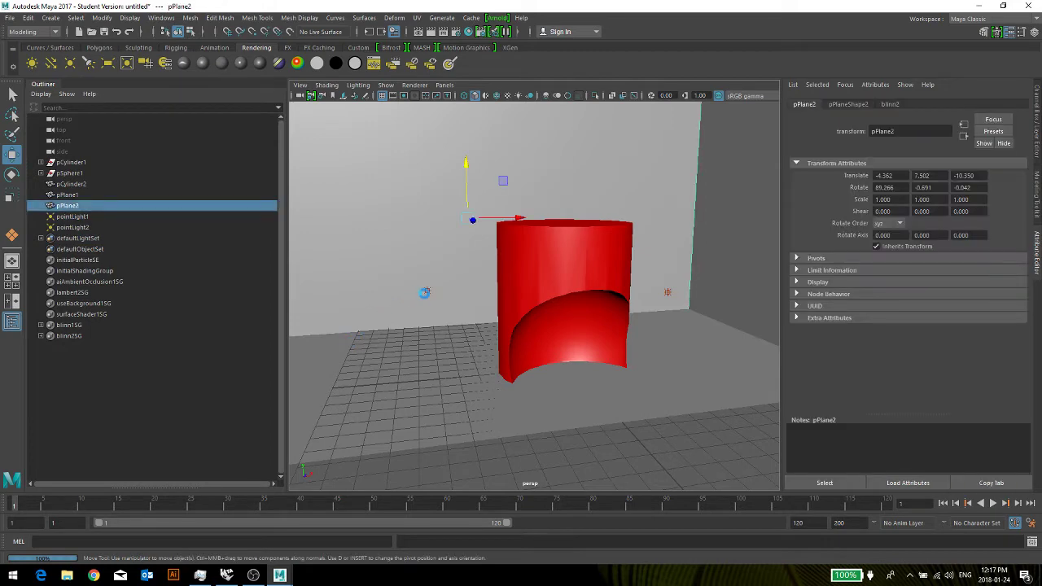
scroll(741, 236, down, 3)
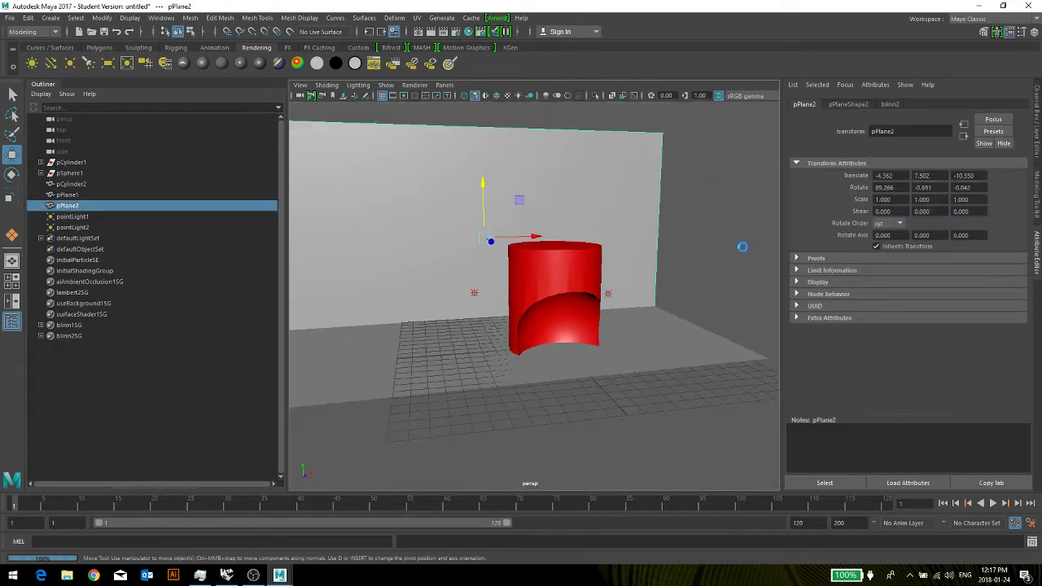
click(1037, 244)
click(1038, 200)
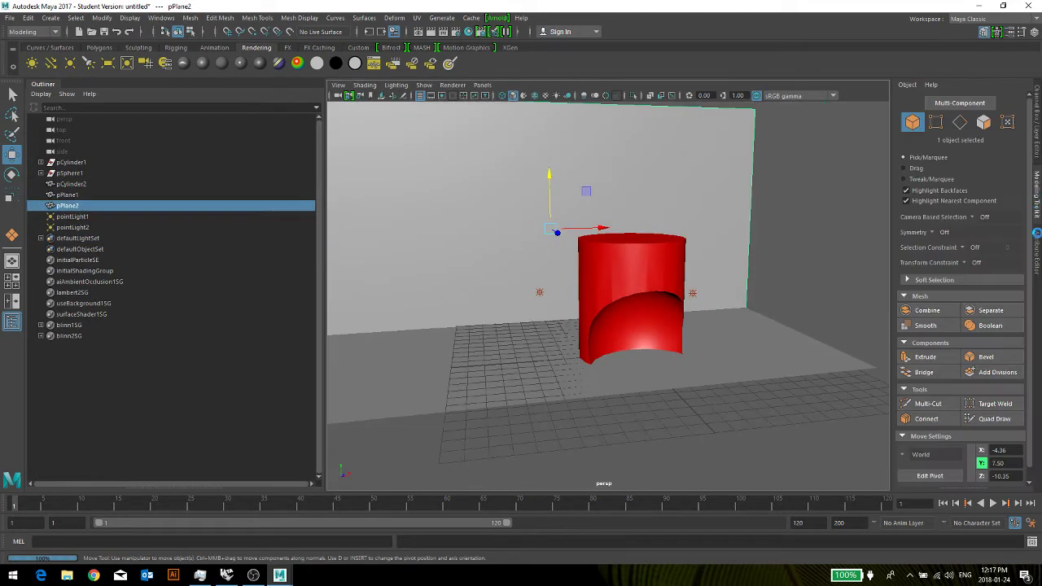
click(1038, 246)
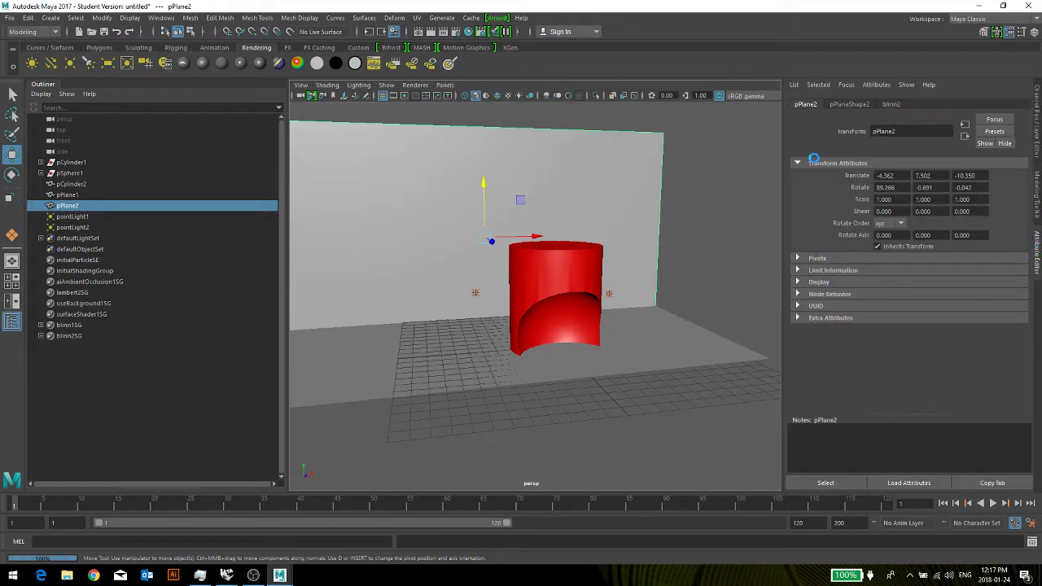
click(846, 105)
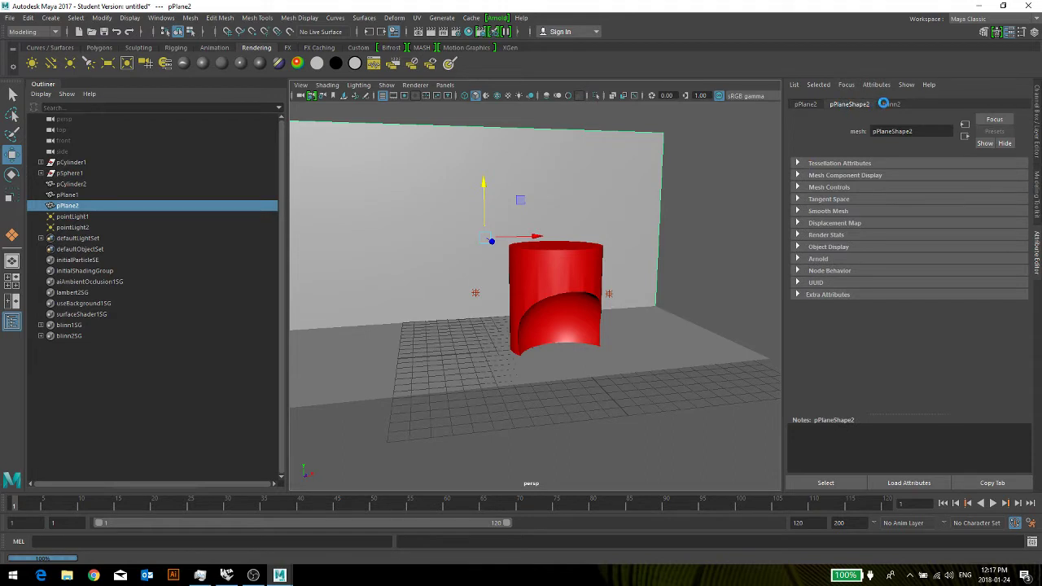
Change the type of the point light beside the red cylinder to Directional Light
click(611, 294)
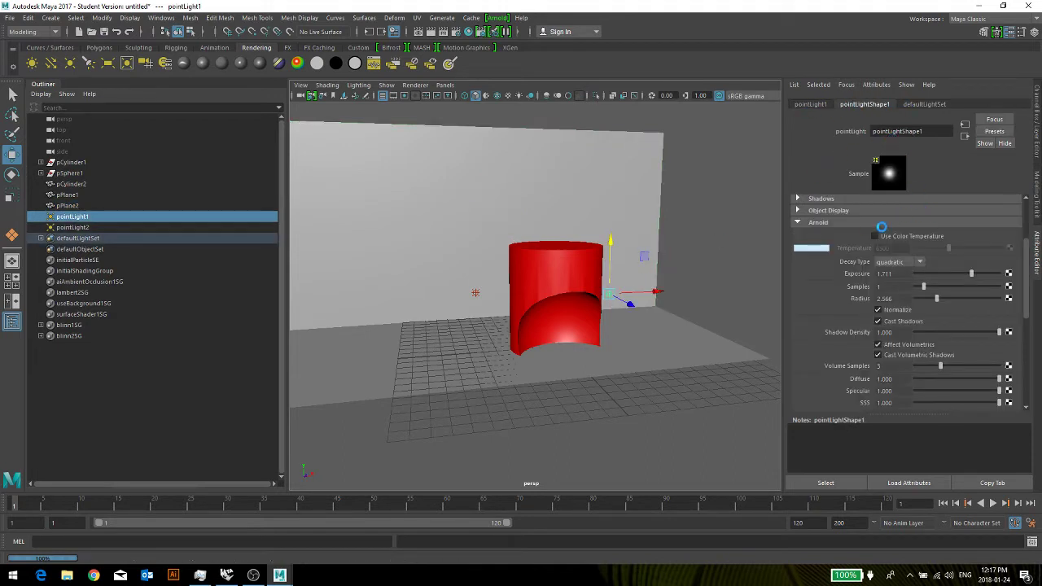
click(796, 222)
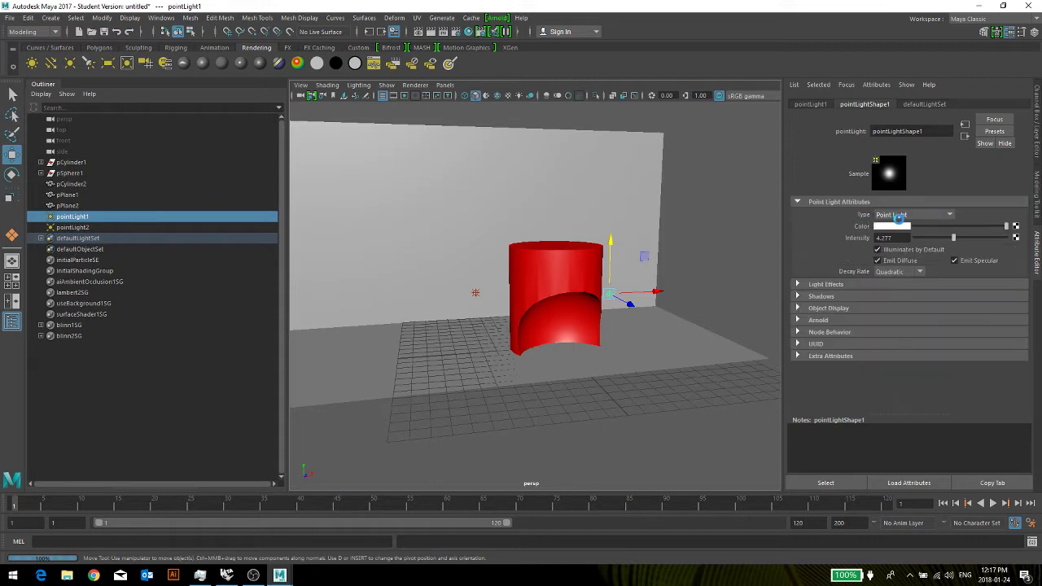
click(949, 214)
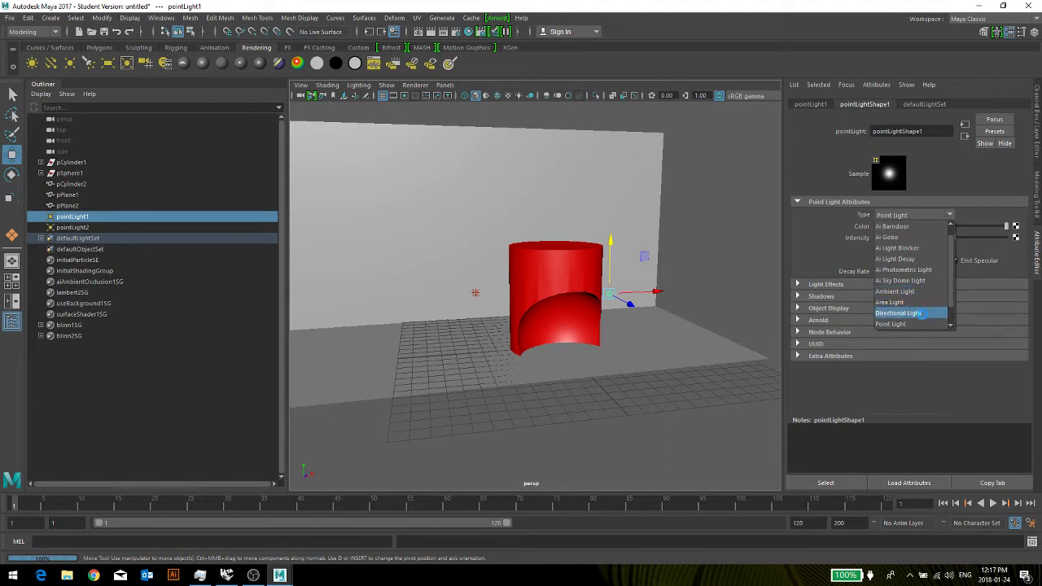
click(898, 313)
Move the directional light along Z to about 12.6 and review its Arnold settings
scroll(610, 290, up, 2)
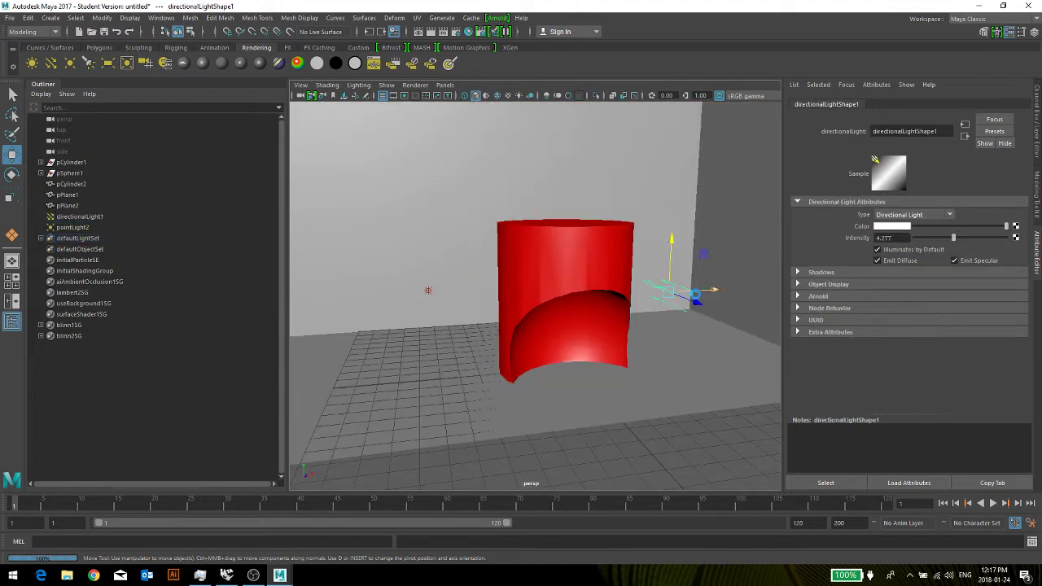
drag(696, 302, 721, 316)
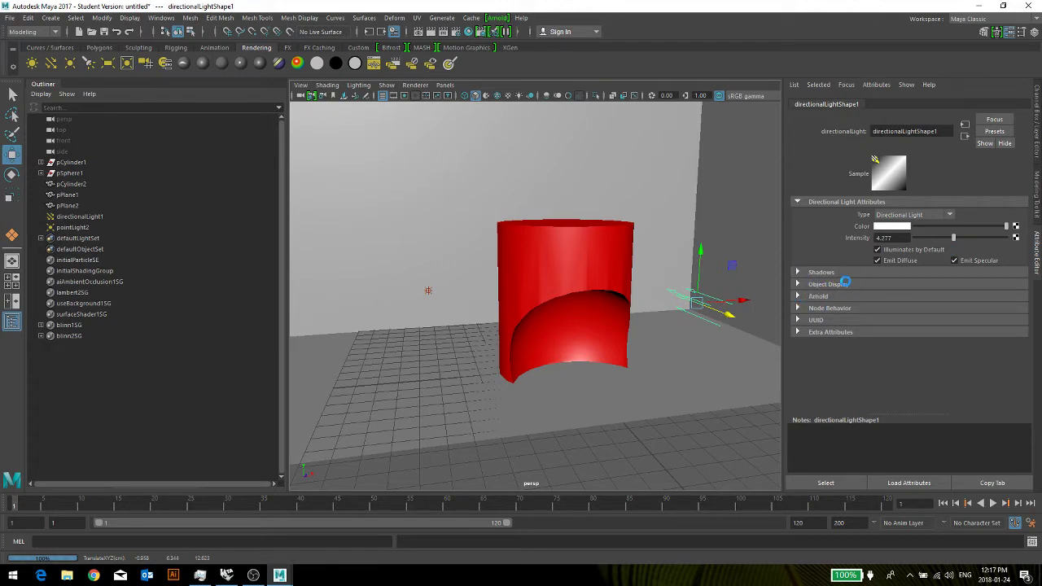
click(796, 296)
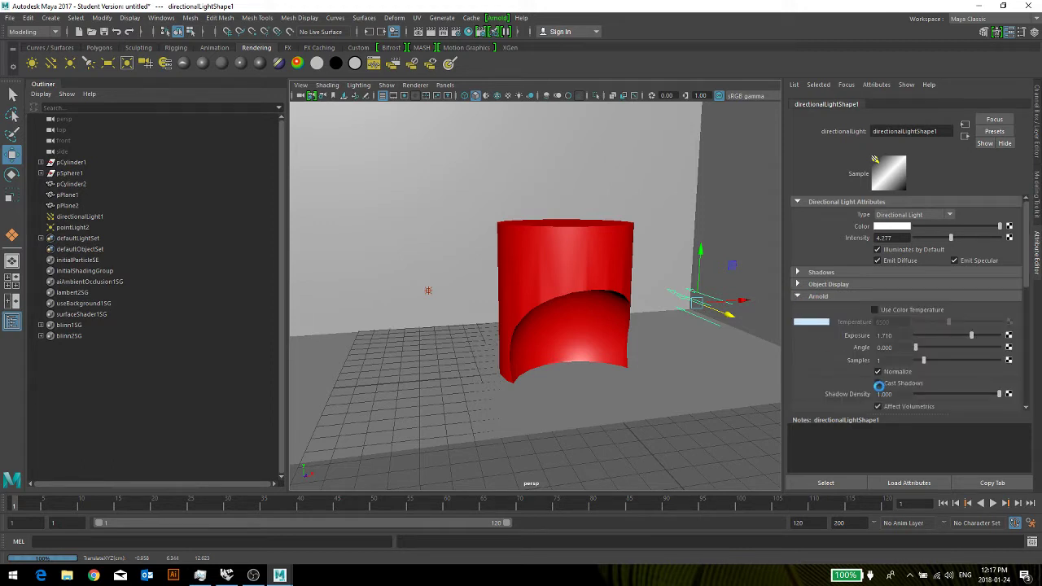
scroll(879, 395, down, 4)
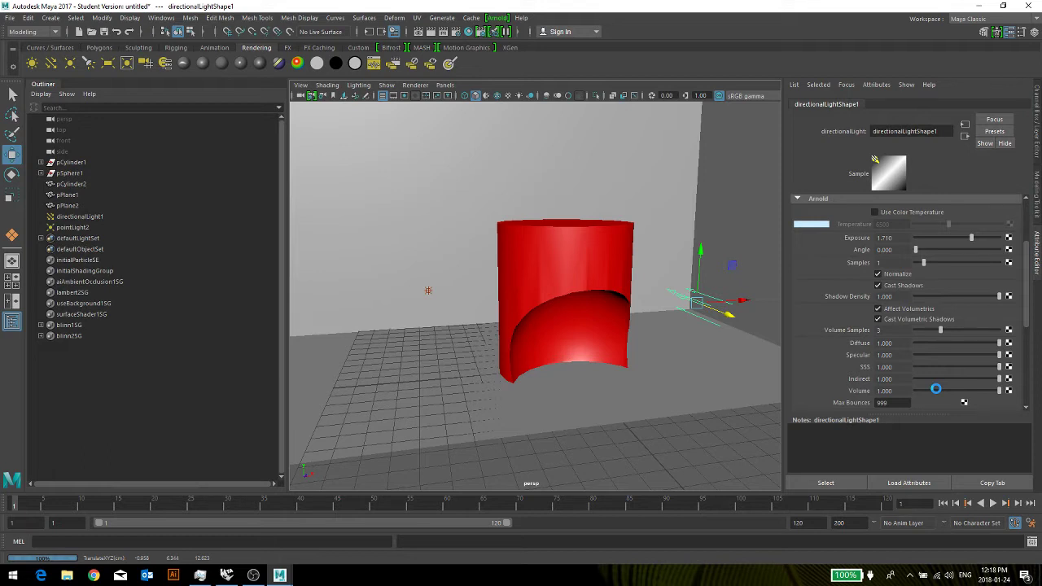
click(687, 226)
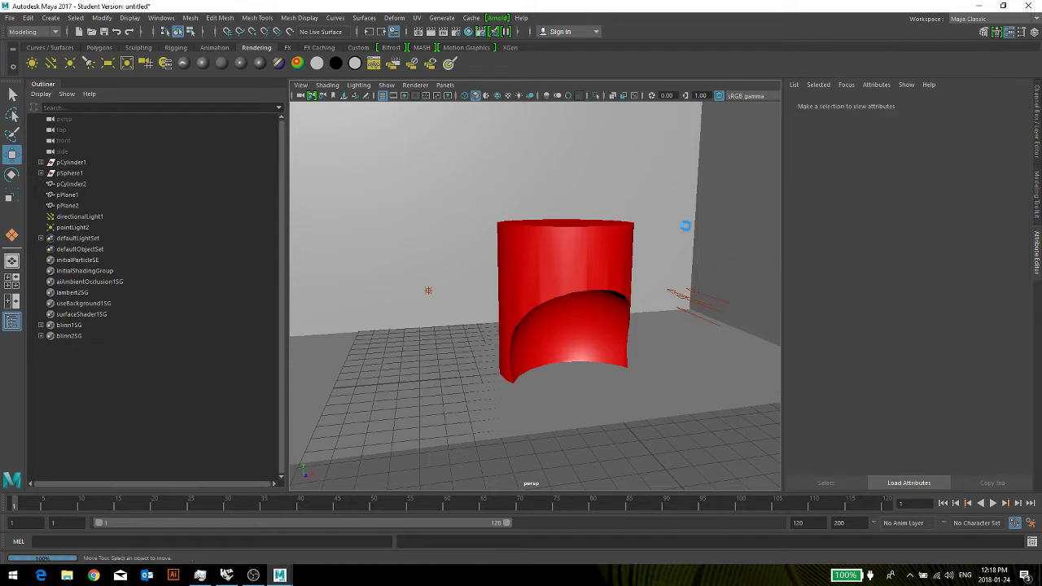
Render a region around the red cylinder in the Render View with Arnold, then close the view
click(573, 266)
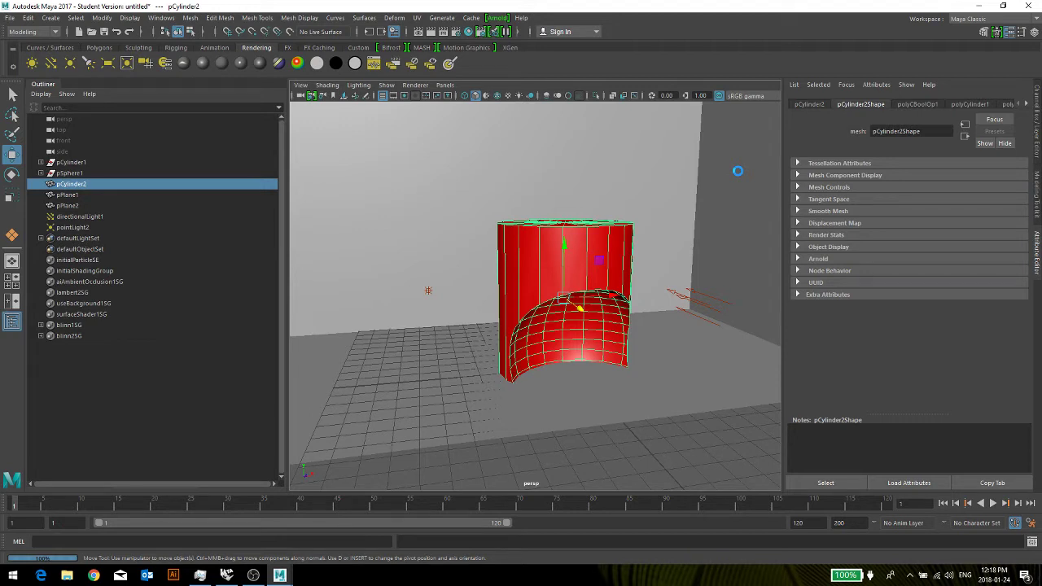
click(721, 242)
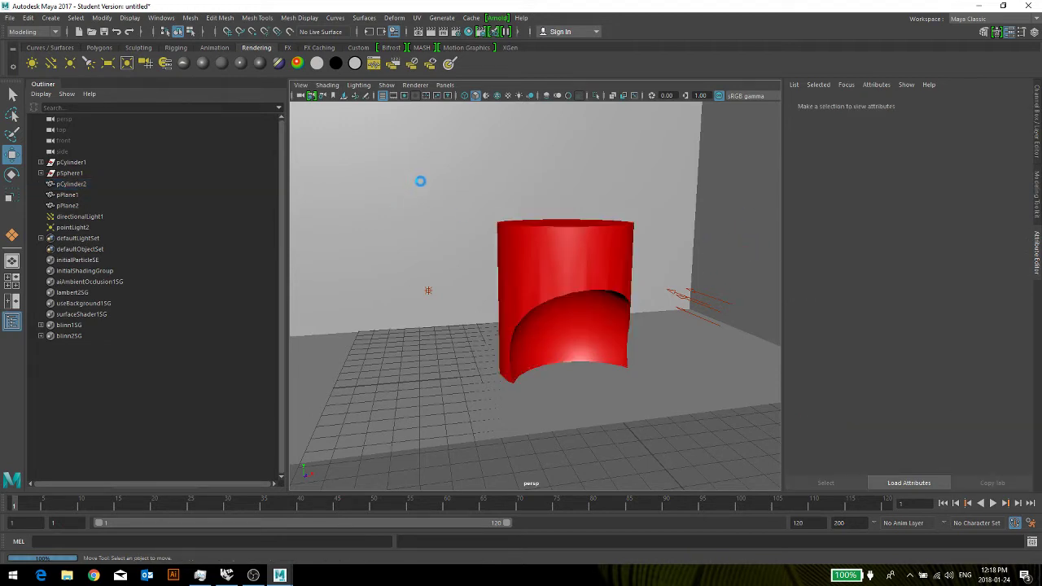
drag(544, 246, 387, 132)
click(419, 32)
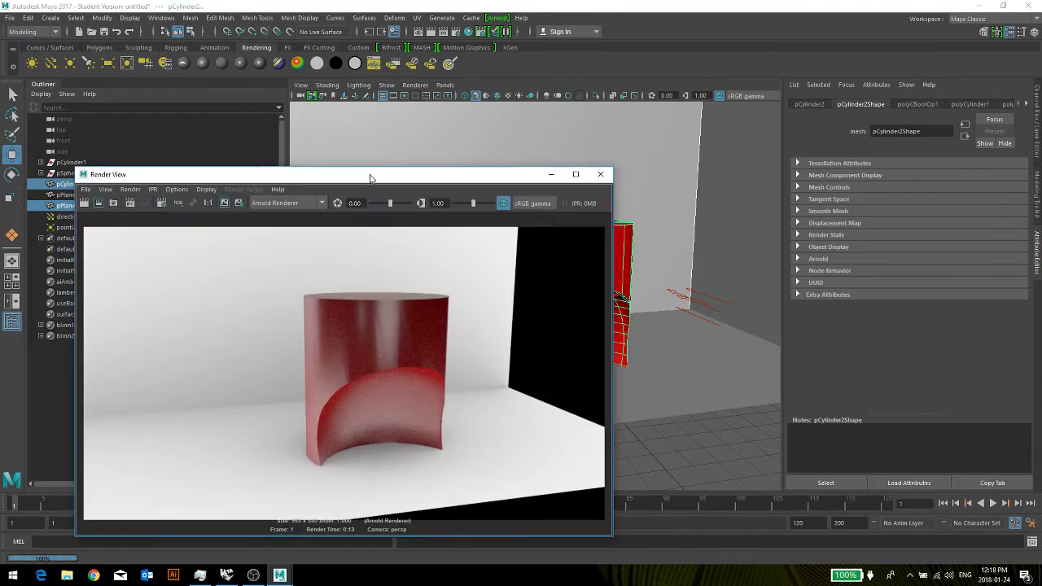
click(88, 205)
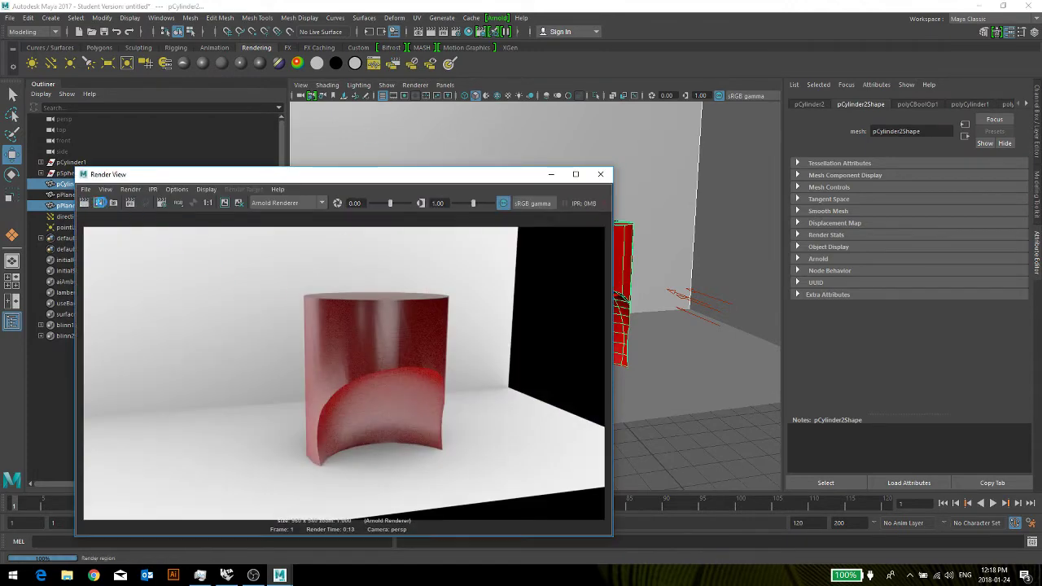
drag(271, 267, 496, 493)
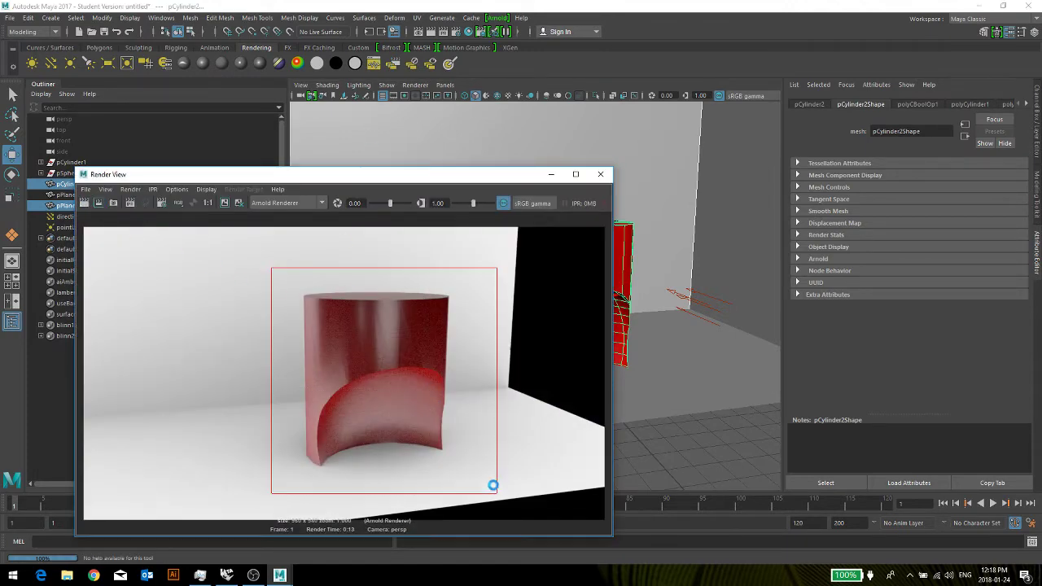
click(98, 203)
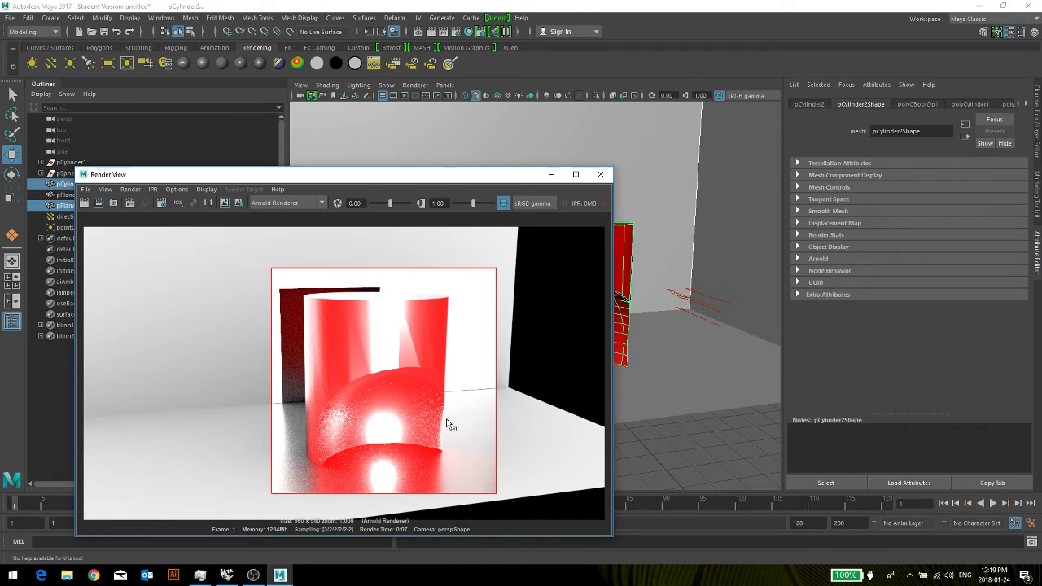
scroll(424, 425, down, 1)
click(420, 400)
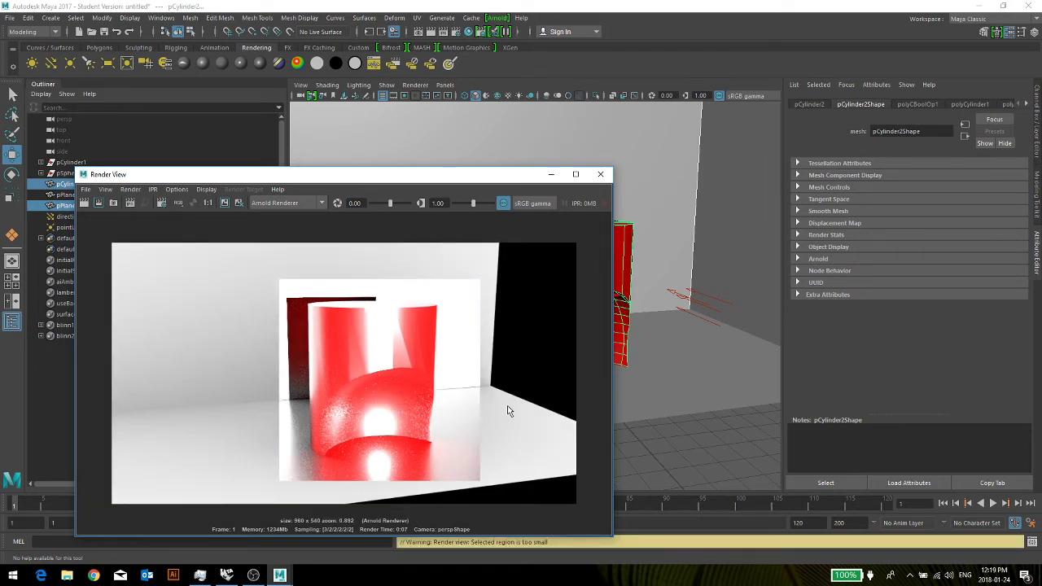
click(599, 173)
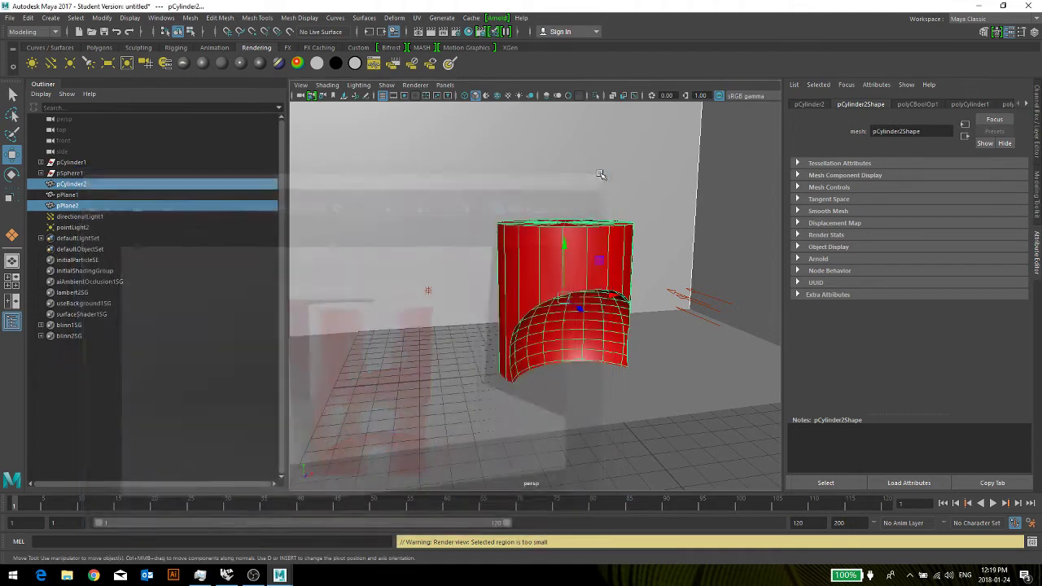
Assign a new Use Background material to the floor plane and the back wall plane
click(671, 327)
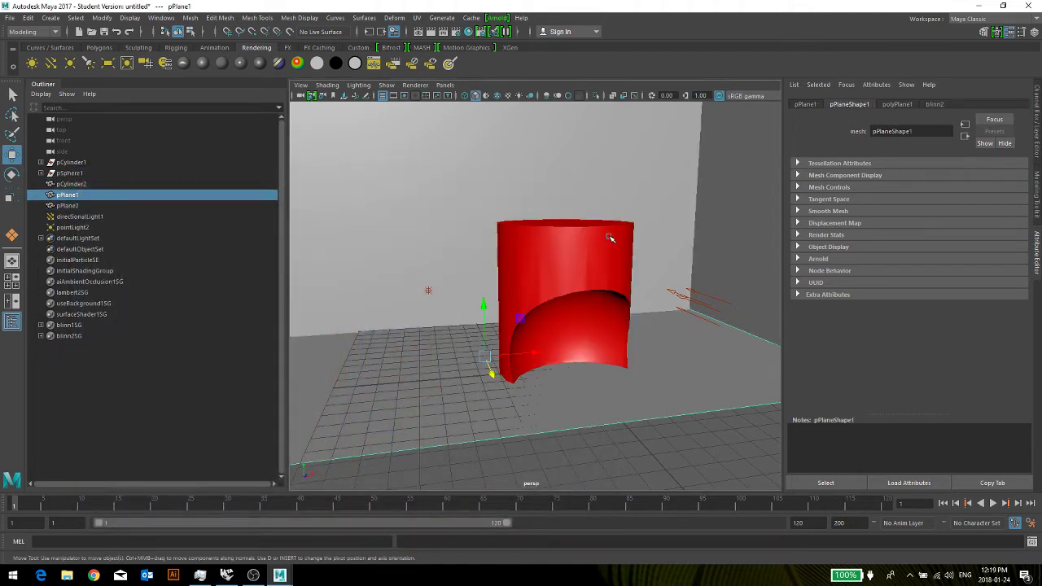
shift+click(612, 173)
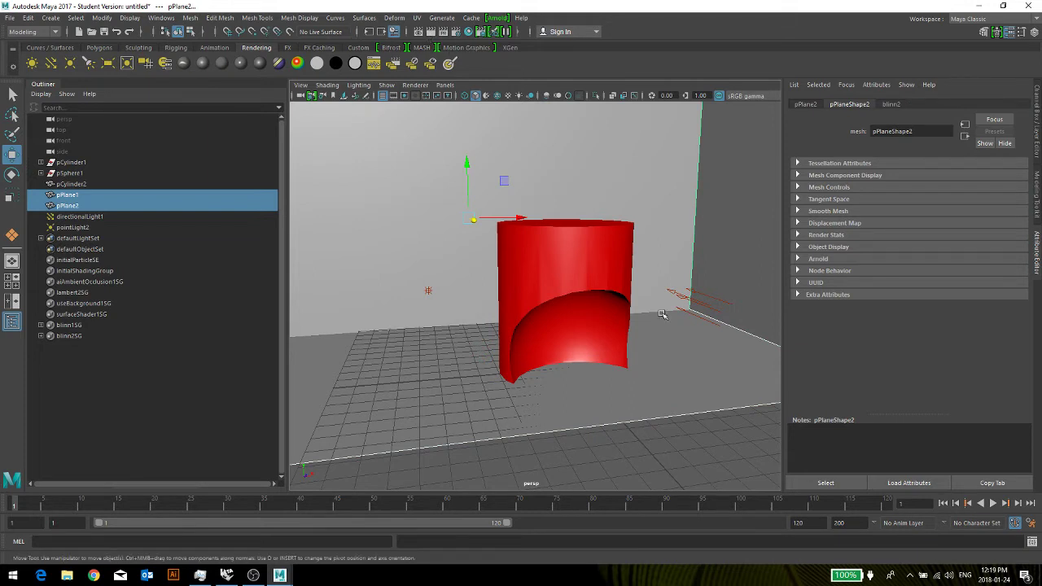
right_click(663, 257)
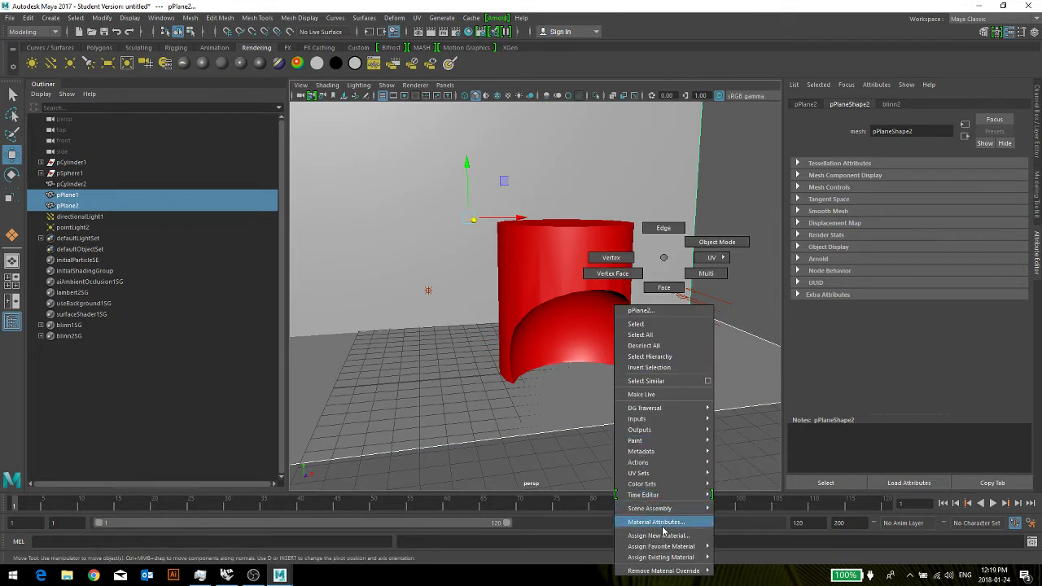
mouse_move(671, 546)
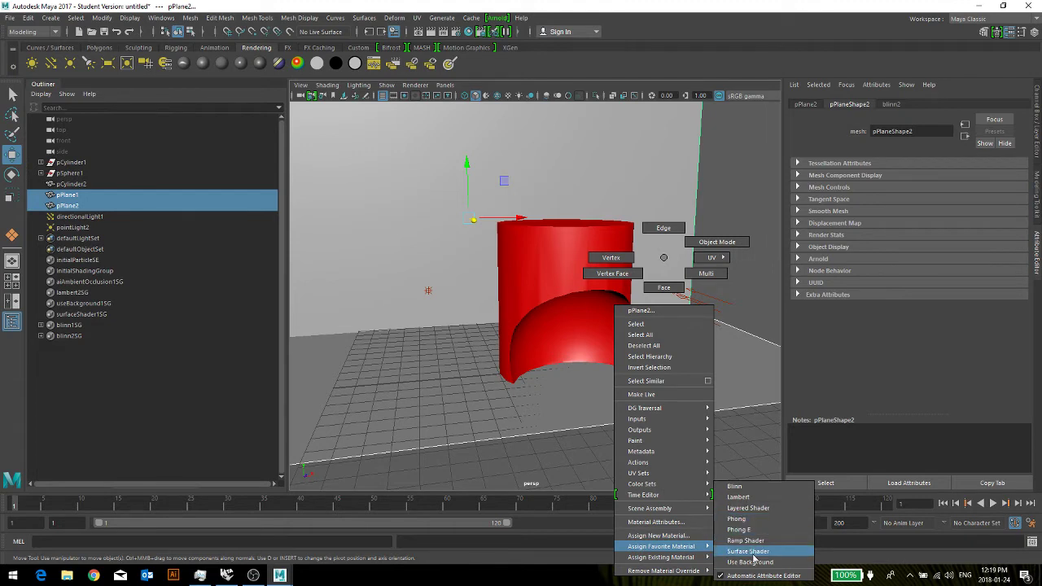
click(655, 535)
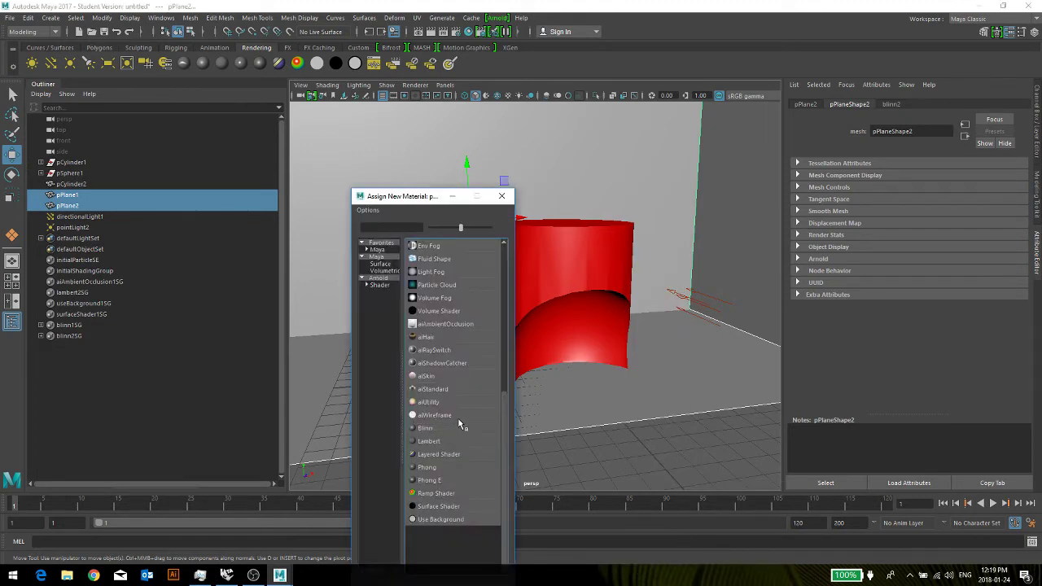
scroll(458, 488, up, 5)
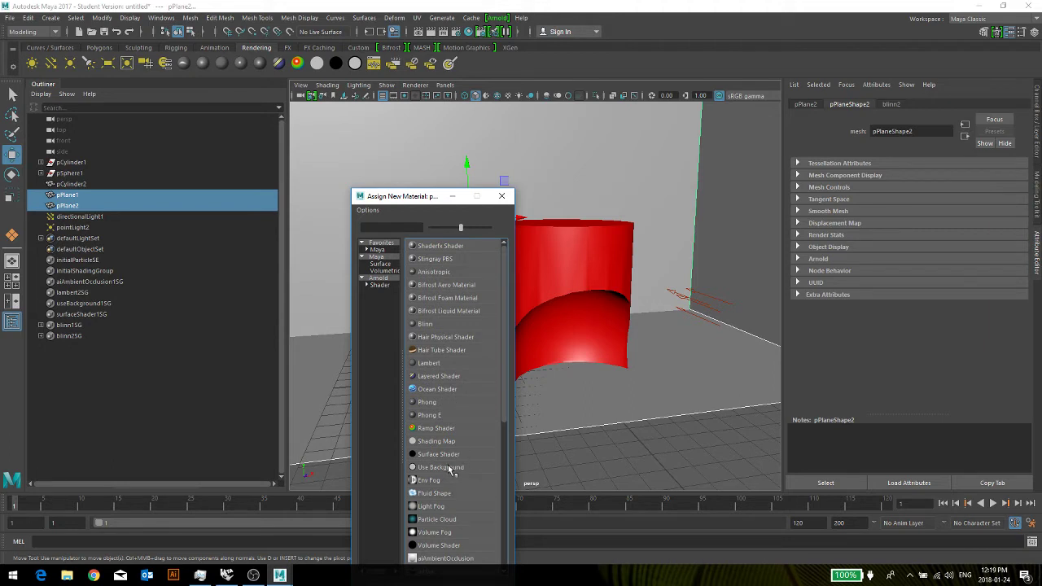
scroll(449, 470, down, 1)
click(459, 431)
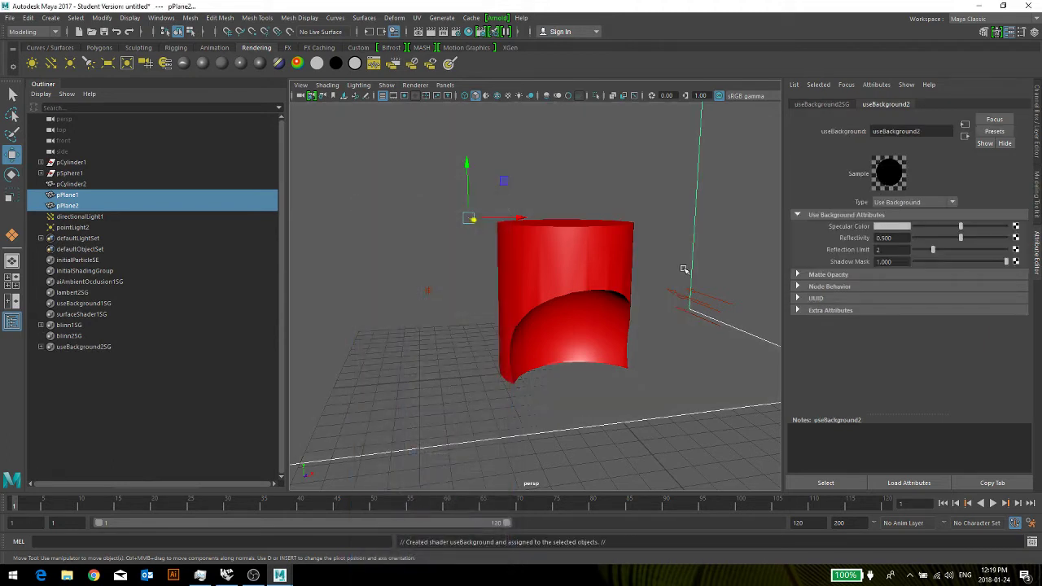
Render the scene with the new plane material, mark a region around the cylinder, and put the Render View away
click(427, 209)
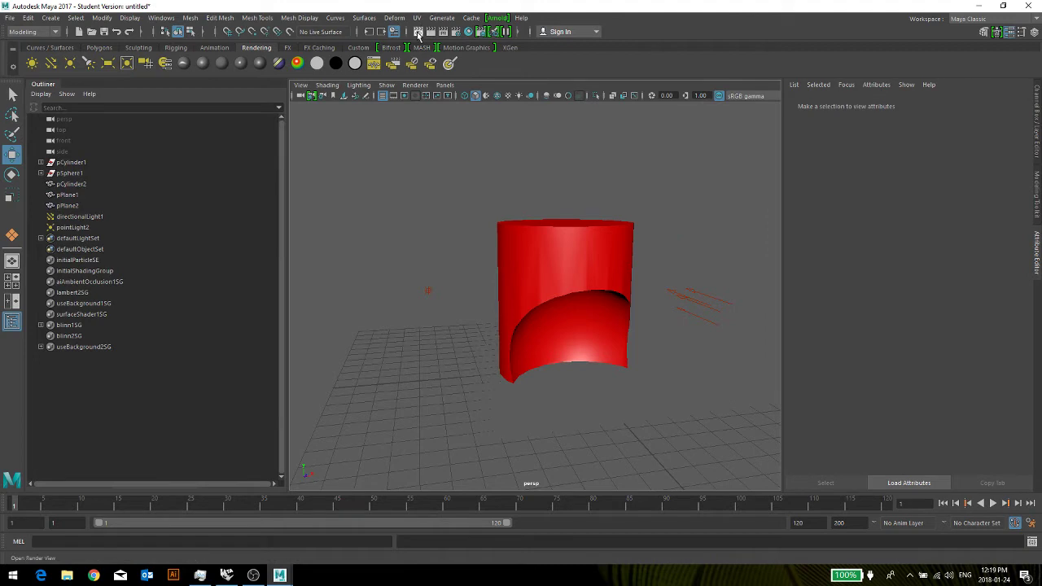
click(418, 33)
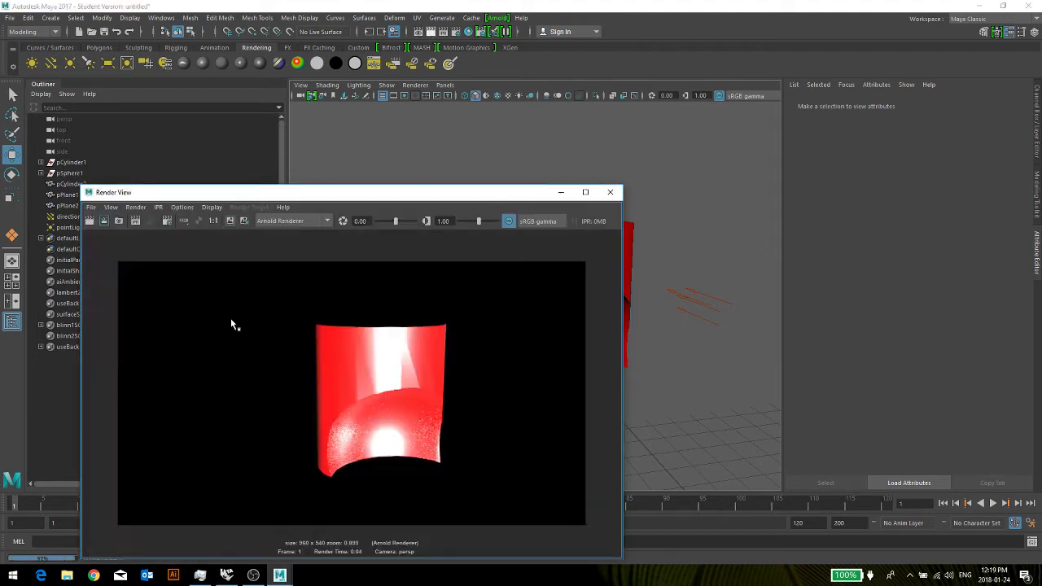
drag(283, 289, 543, 525)
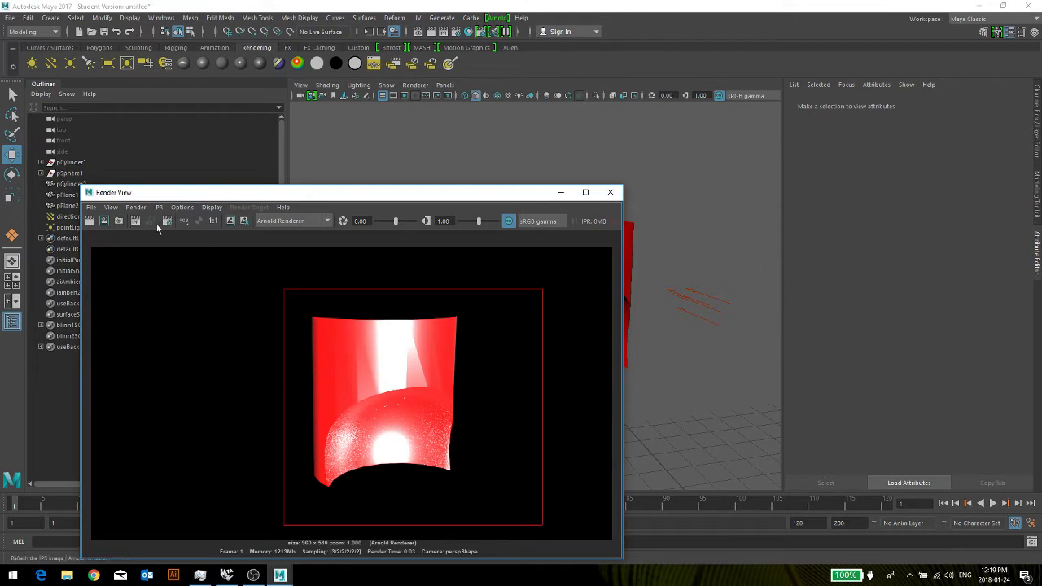
click(560, 192)
Assign a new Arnold aiStandard material to the floor plane and the back wall plane
drag(714, 193, 652, 393)
right_click(623, 376)
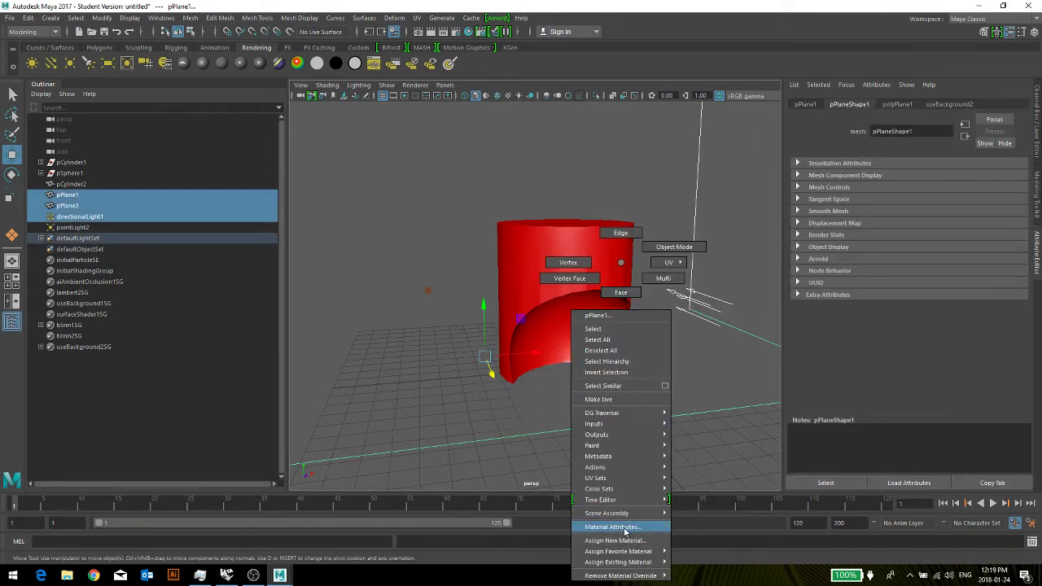
mouse_move(628, 554)
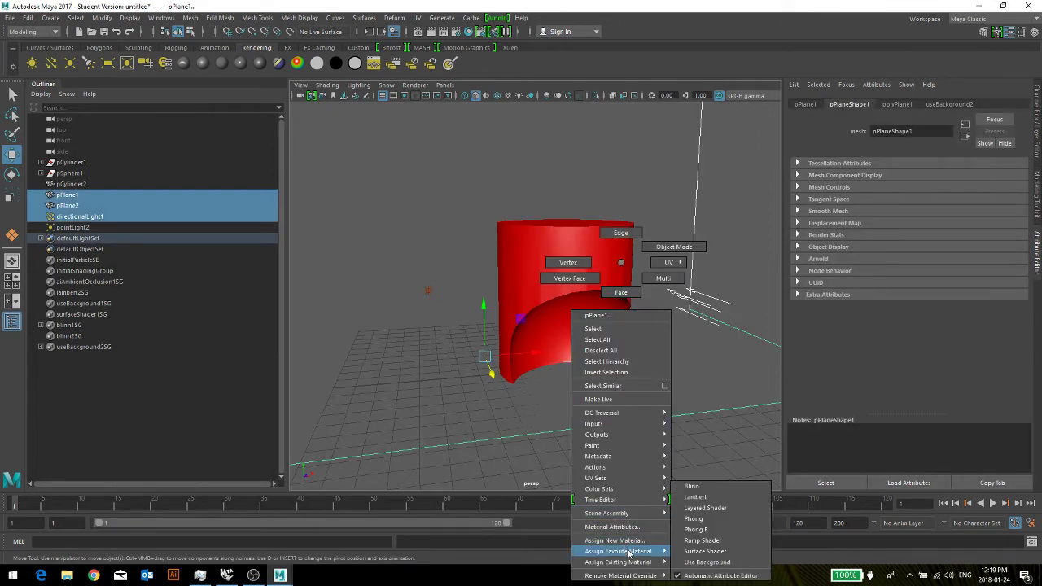
click(623, 541)
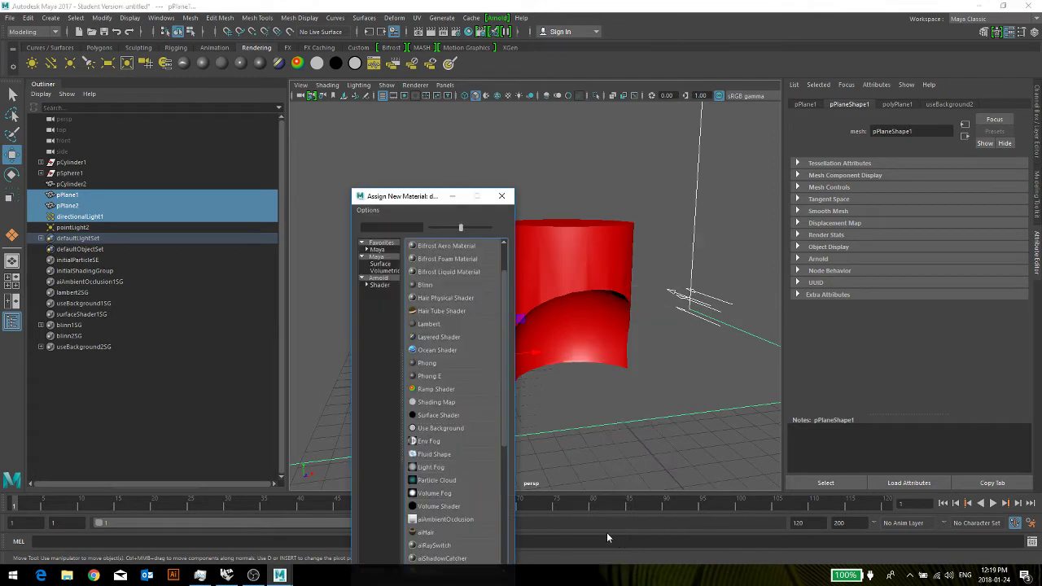
scroll(443, 423, up, 1)
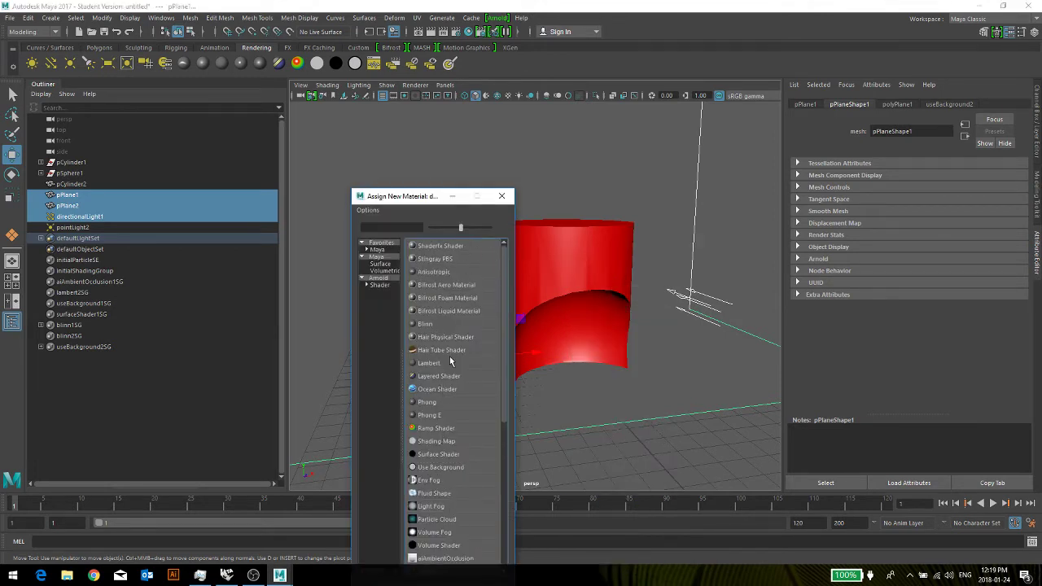
scroll(449, 357, down, 2)
scroll(437, 353, up, 2)
click(380, 280)
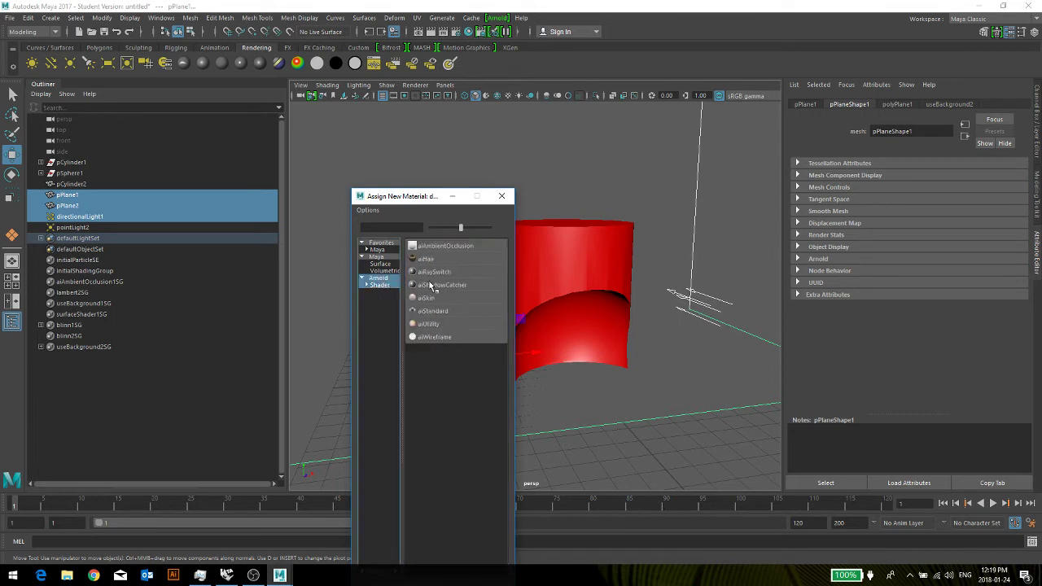
click(375, 286)
click(444, 312)
click(729, 265)
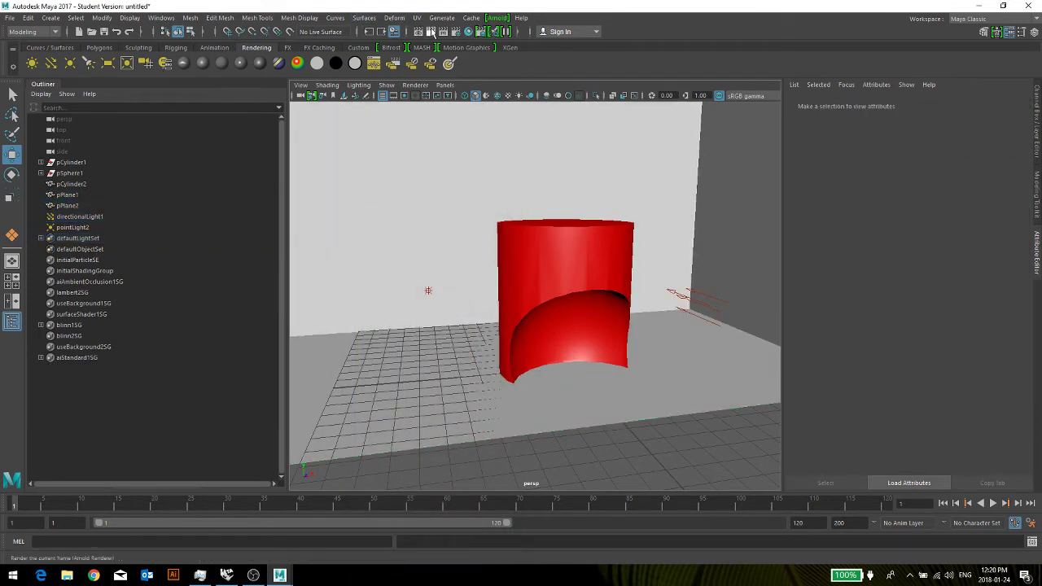
Render the scene with the new plane material, mark a region around the red cylinder, and close the Render View
click(432, 32)
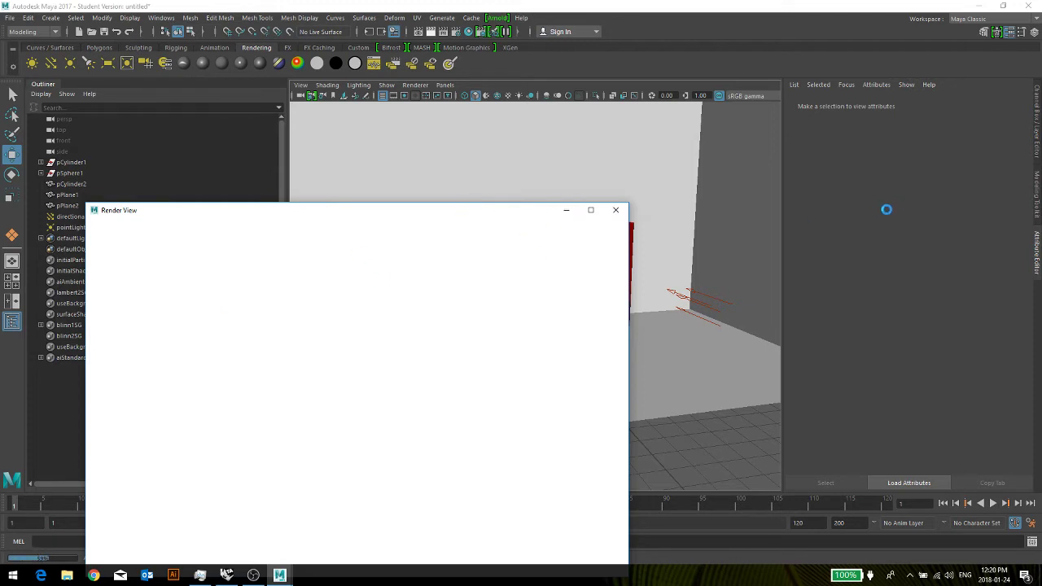
click(615, 211)
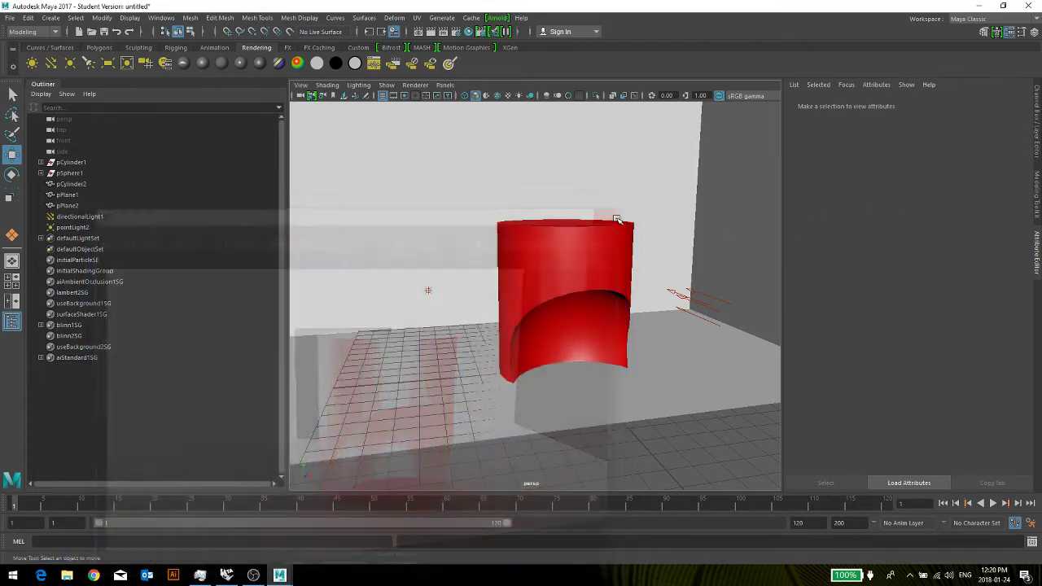
click(417, 32)
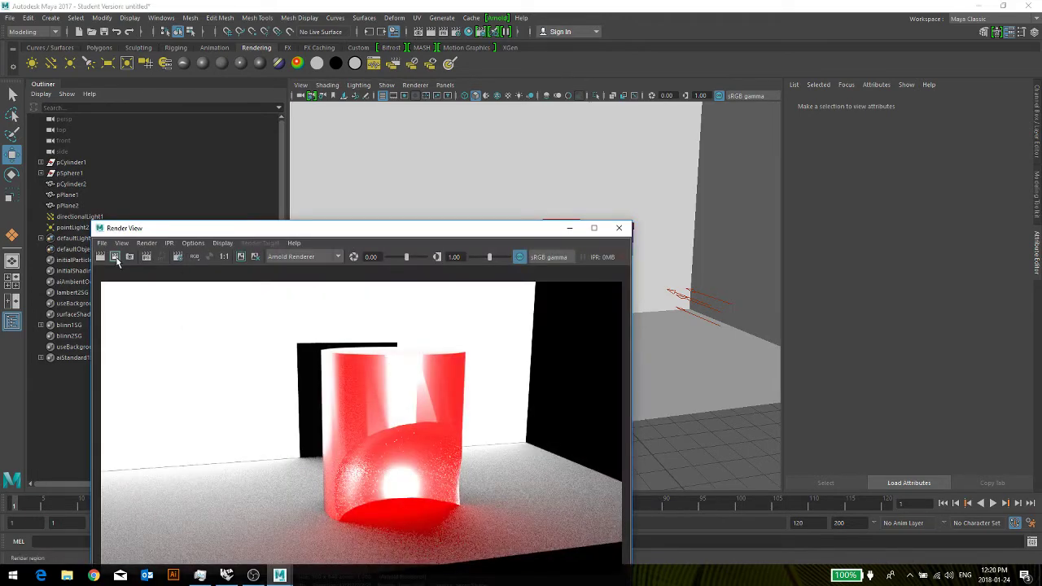
mouse_move(267, 326)
mouse_down()
mouse_move(518, 491)
mouse_move(521, 539)
mouse_up()
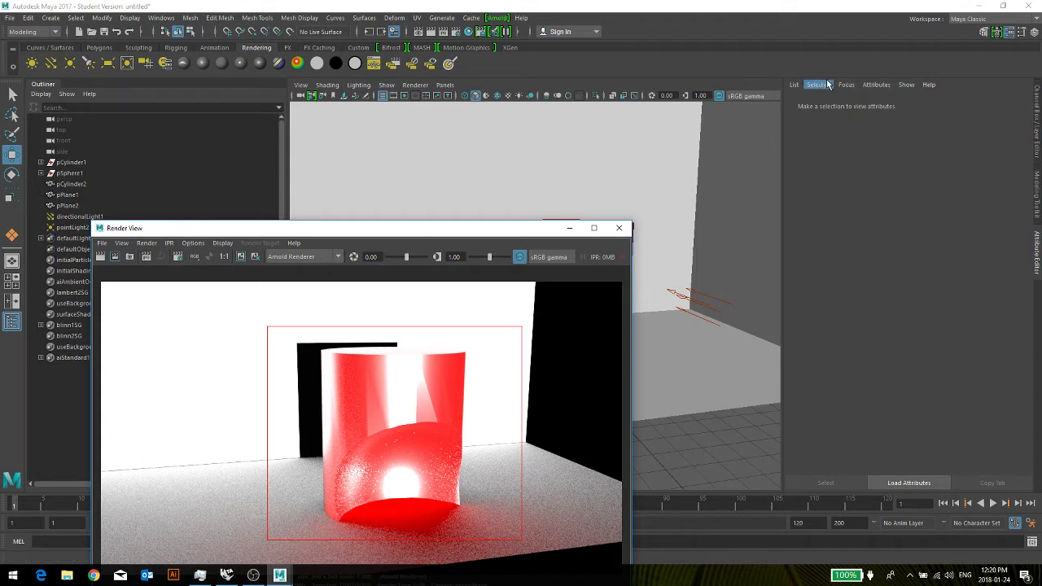
drag(538, 235, 666, 144)
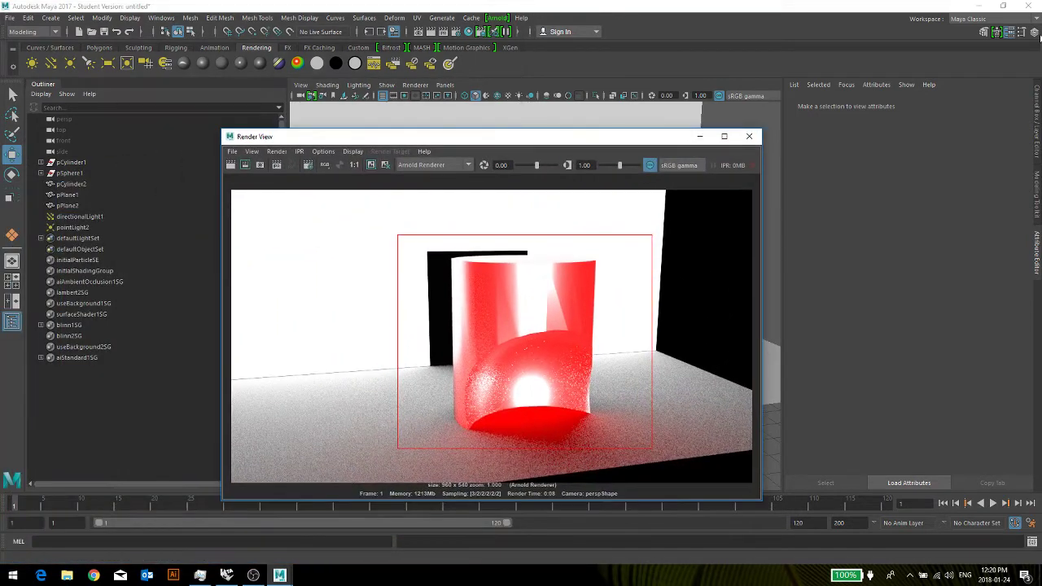
click(748, 136)
Lower the directional light's Arnold shadow density to about 0.763 and its diffuse contribution to about 0.809
click(684, 301)
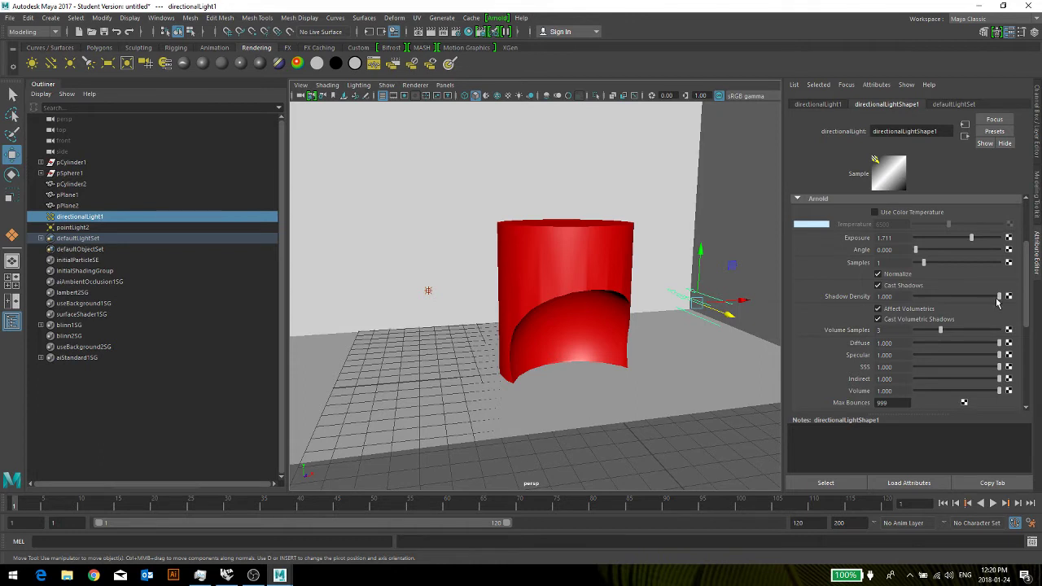
drag(1001, 298, 978, 303)
drag(951, 336, 983, 348)
click(747, 208)
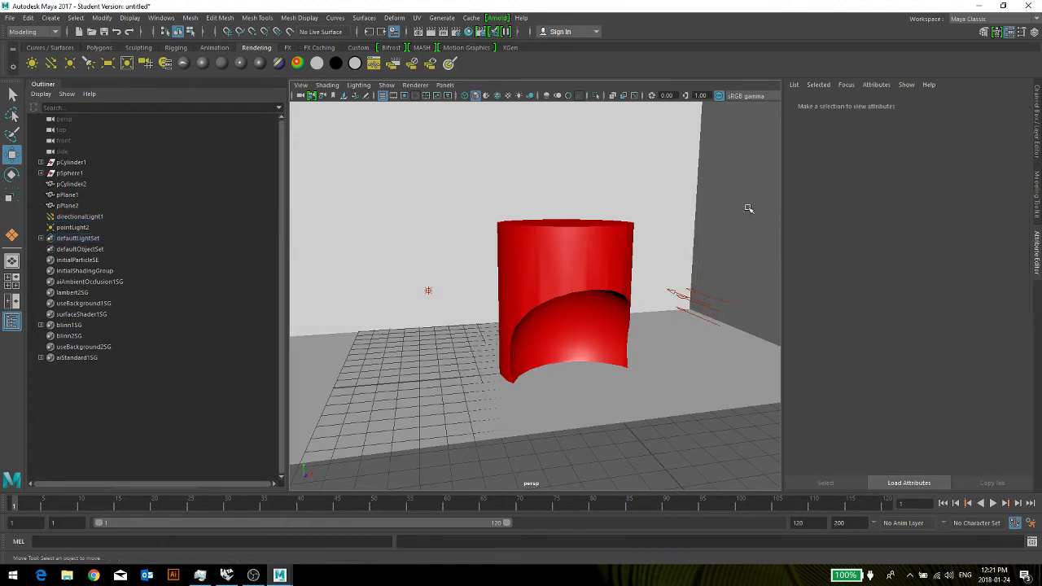
Reapply Directional Light as the directional light's type and look through the other available light types
click(706, 295)
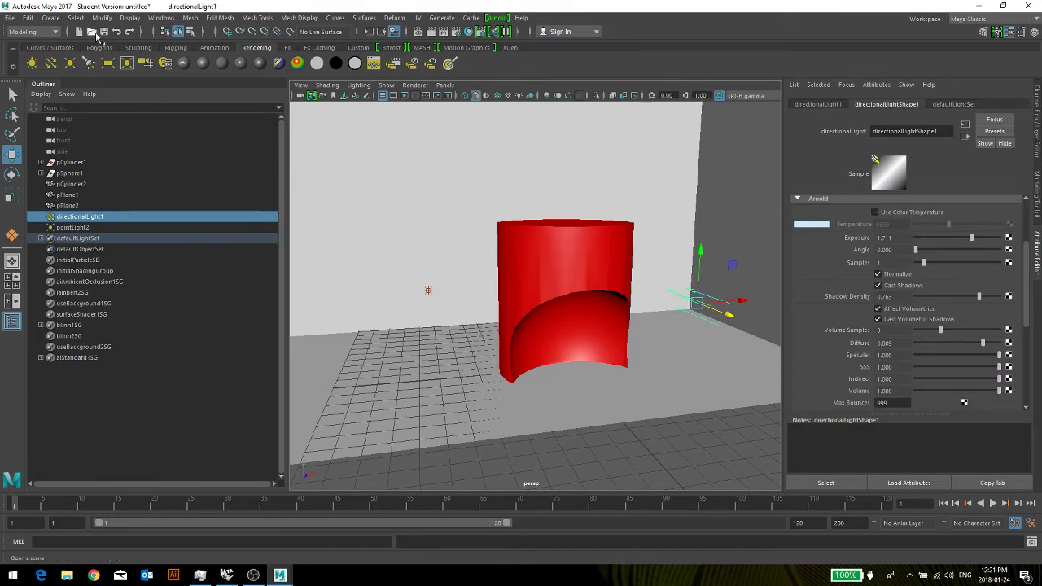
scroll(983, 297, up, 3)
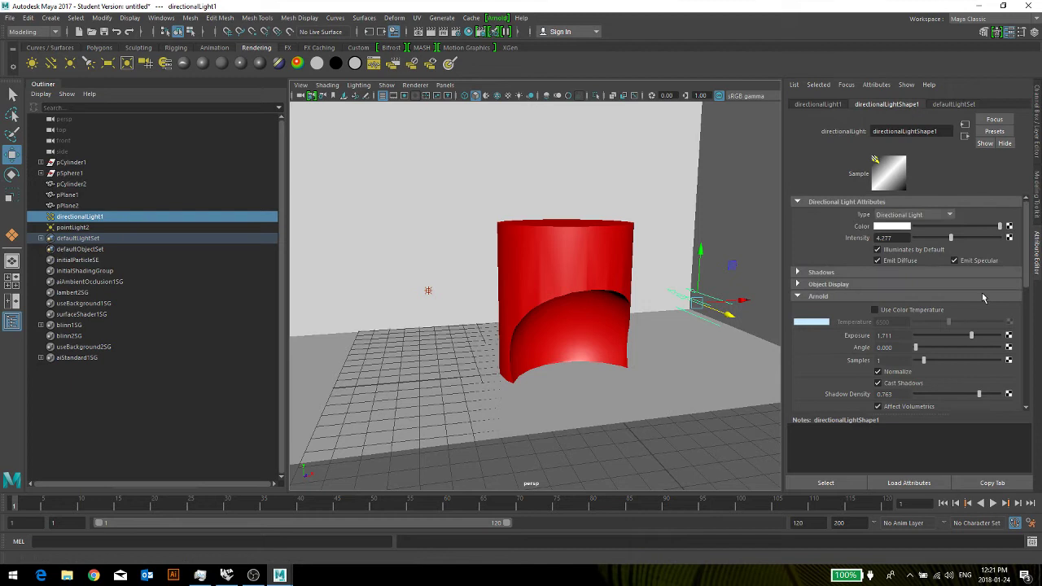
click(944, 219)
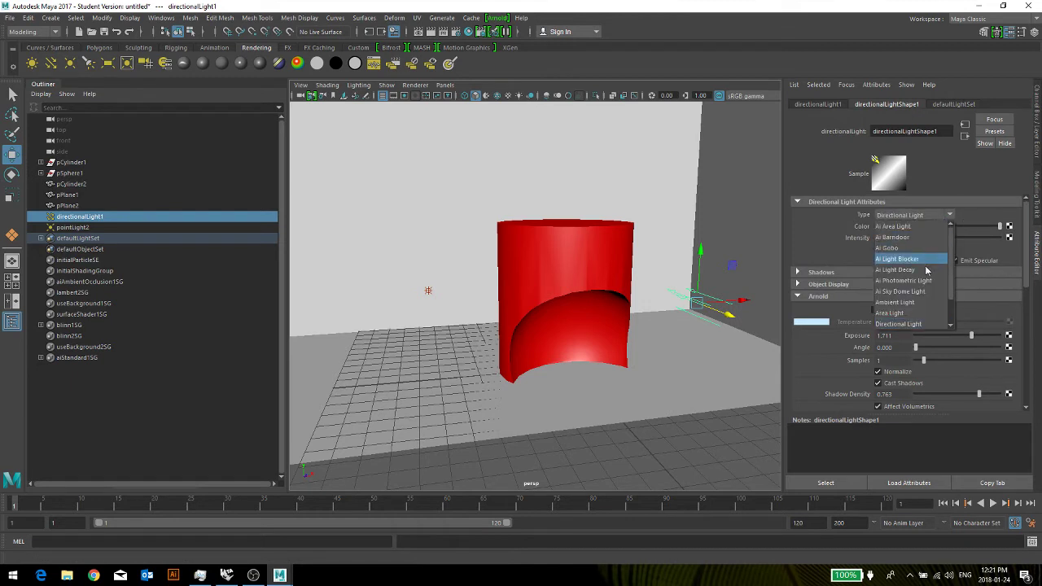
click(916, 323)
click(921, 218)
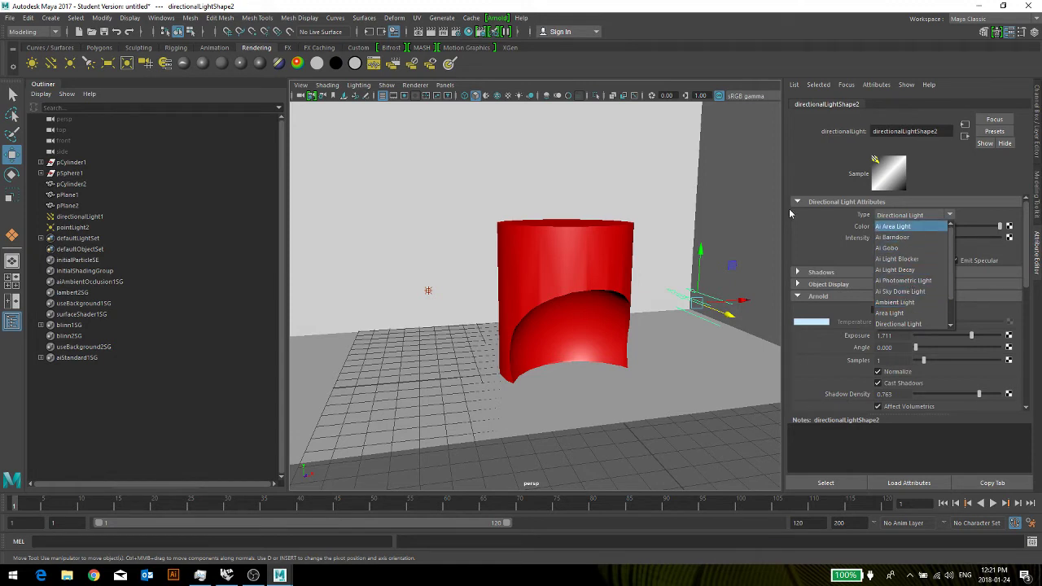
Create three spot lights at the scene origin
click(86, 62)
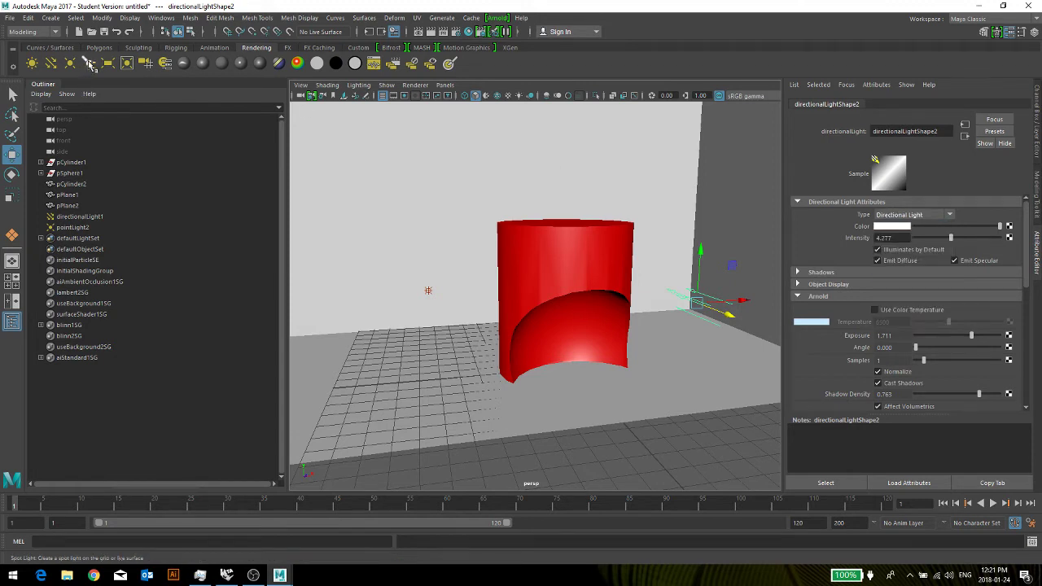
click(89, 64)
click(90, 64)
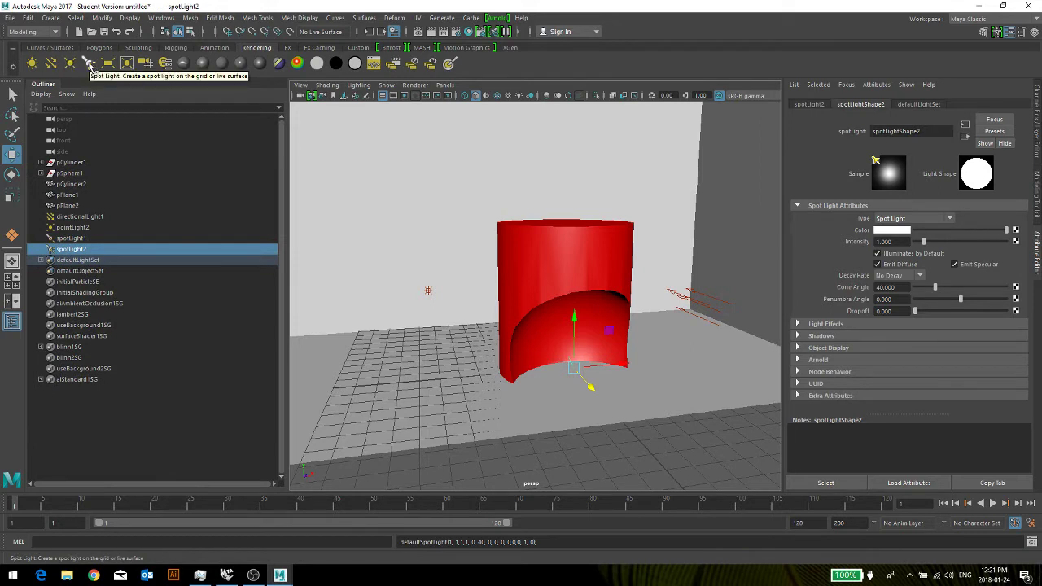
click(88, 64)
Create a fourth spot light and move it up and forward so that it stands in front of the red cylinder
click(648, 366)
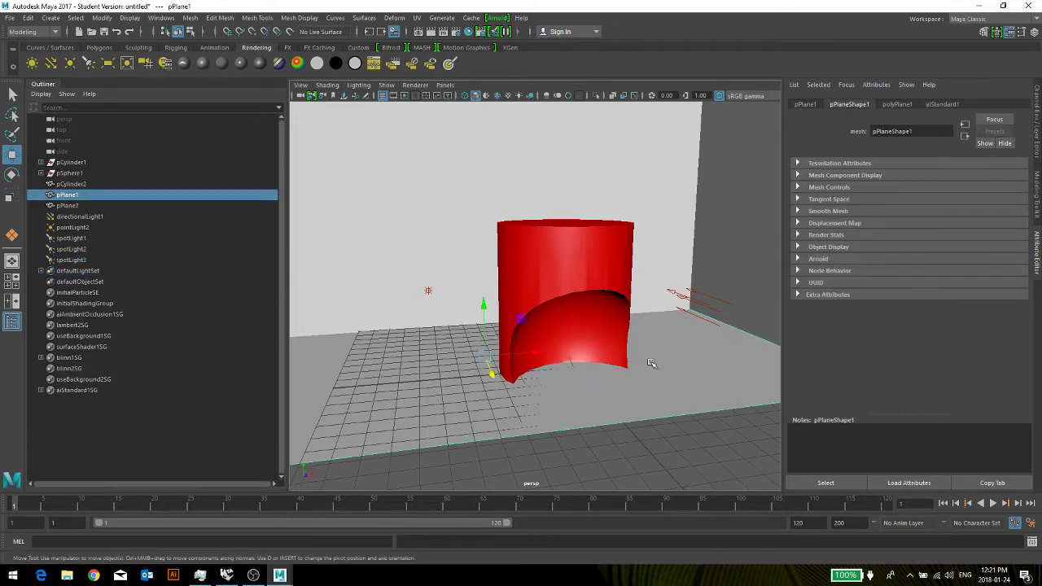
key(f)
drag(506, 304, 669, 340)
click(656, 381)
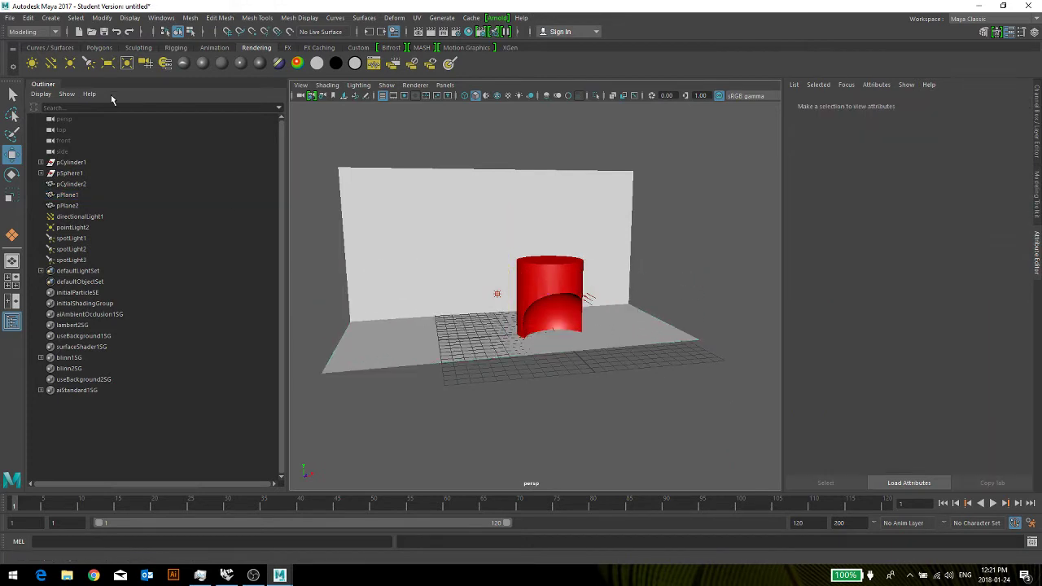
click(89, 63)
drag(571, 348, 641, 312)
scroll(594, 385, up, 5)
scroll(567, 355, down, 3)
drag(683, 363, 637, 335)
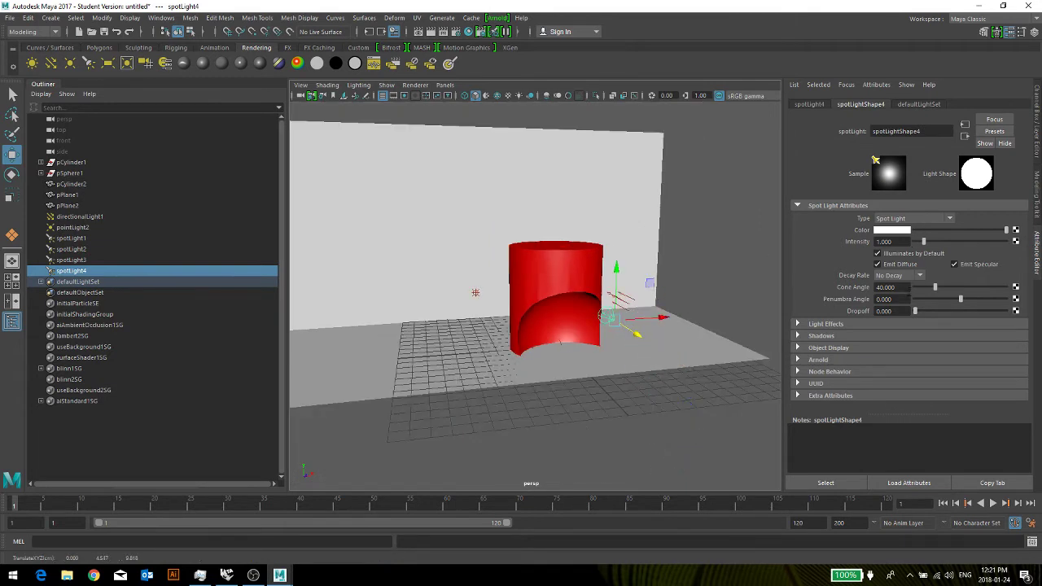
Widen the fourth spot light's cone angle to about 155 degrees and scale the light up along Z
drag(936, 287, 992, 280)
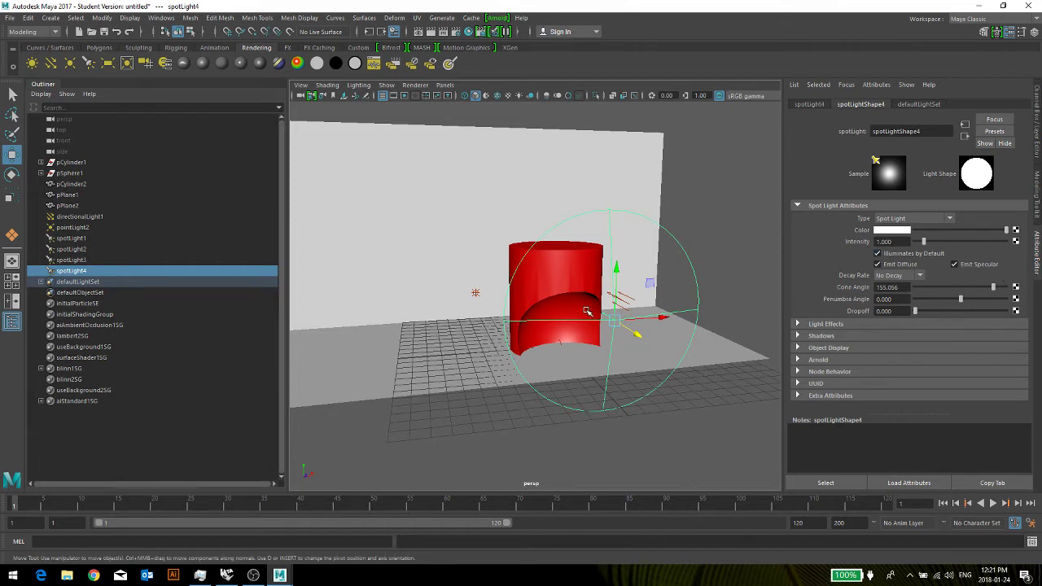
click(10, 195)
drag(643, 345, 674, 364)
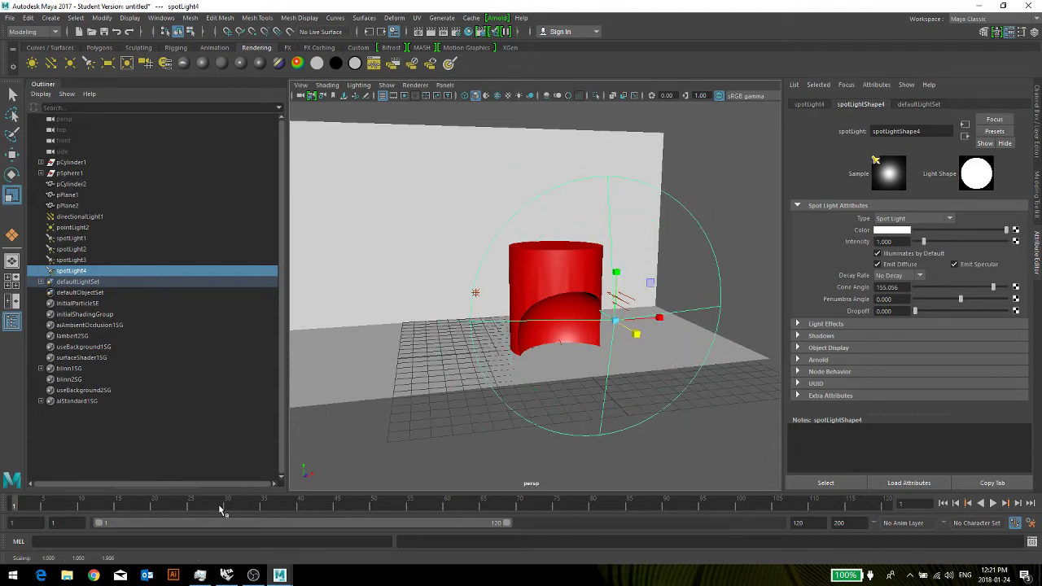
Show the four-view layout and move the fourth spot light farther from the cylinder along Z in the side view
key(space)
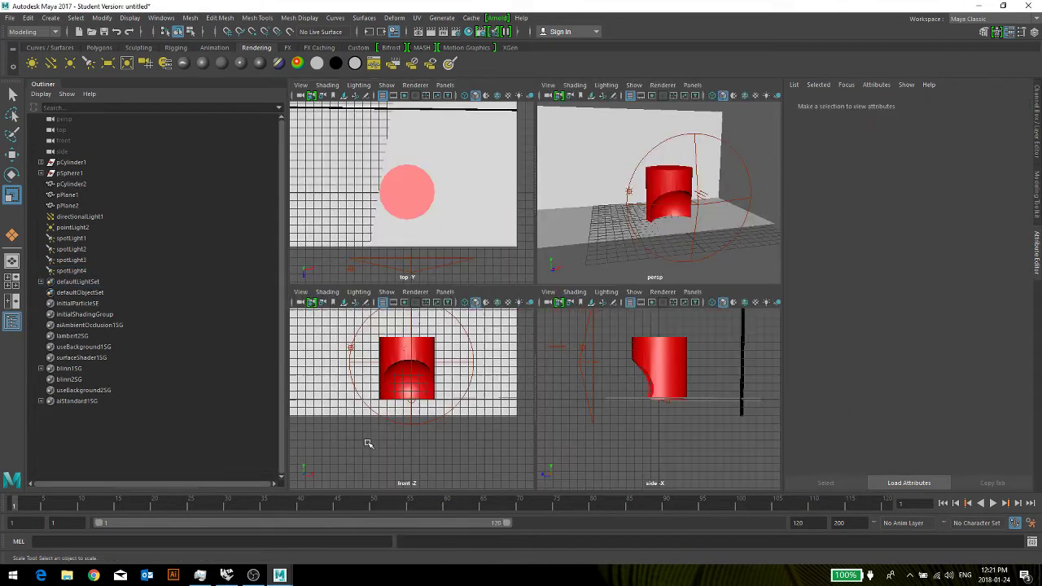
scroll(625, 358, down, 3)
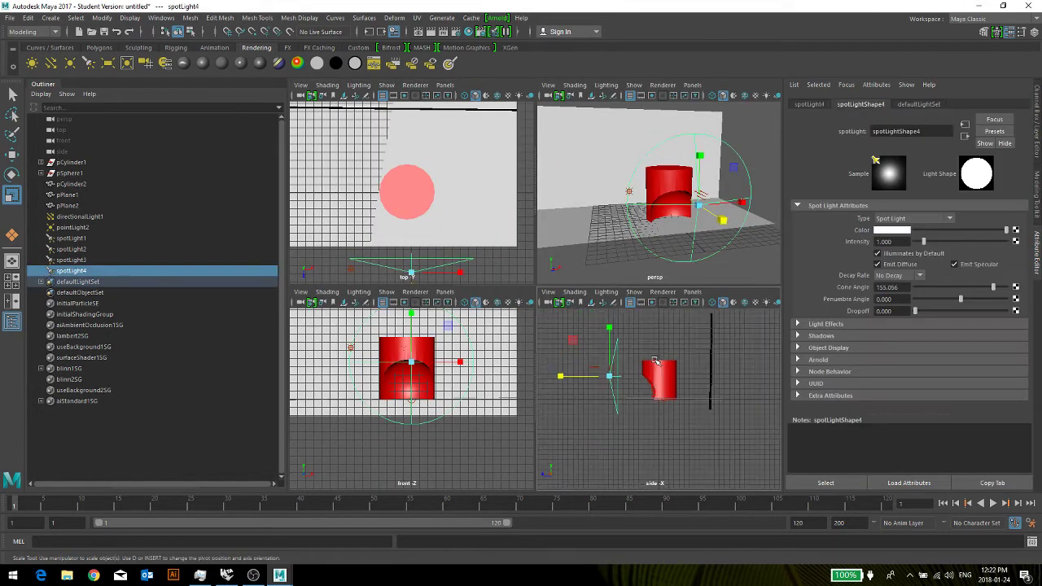
click(12, 155)
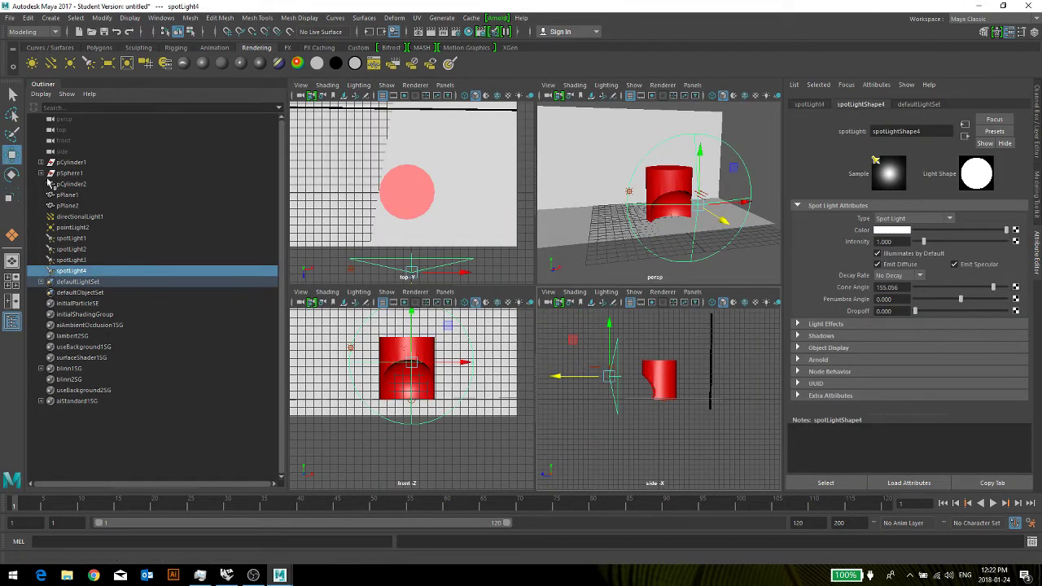
drag(560, 376, 535, 378)
Rescale the fourth spot light along Z and Y, and shrink it uniformly to a smaller light circle
key(e)
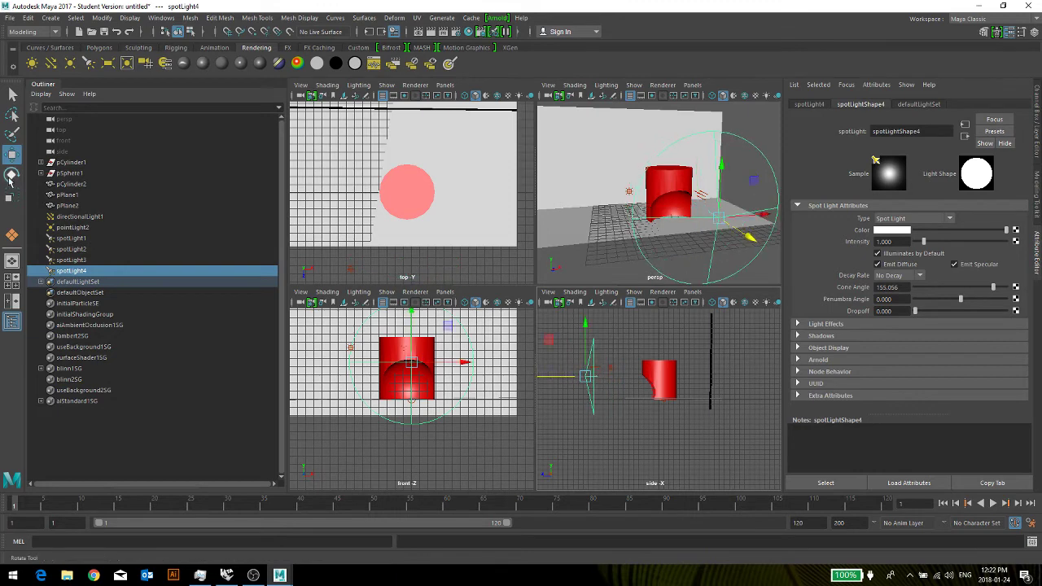
key(r)
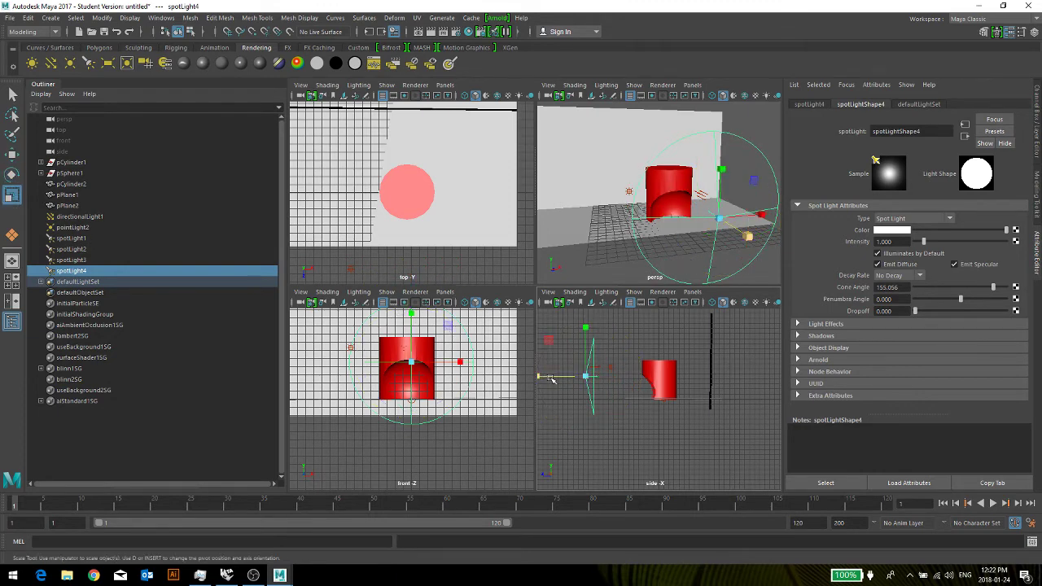
mouse_move(538, 376)
mouse_down()
mouse_move(498, 381)
mouse_move(518, 383)
mouse_up()
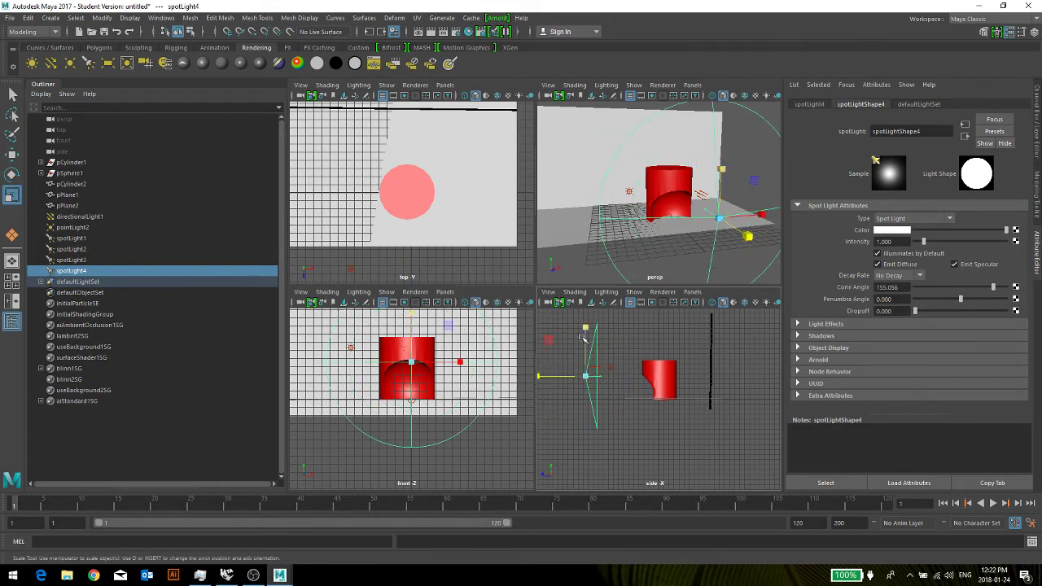
drag(585, 328, 587, 370)
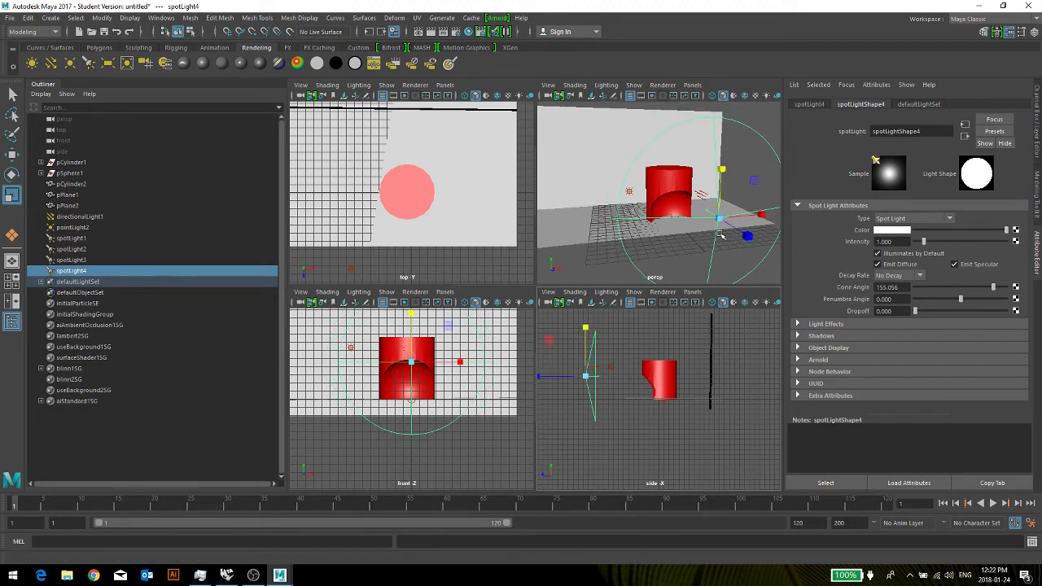
drag(718, 217, 654, 202)
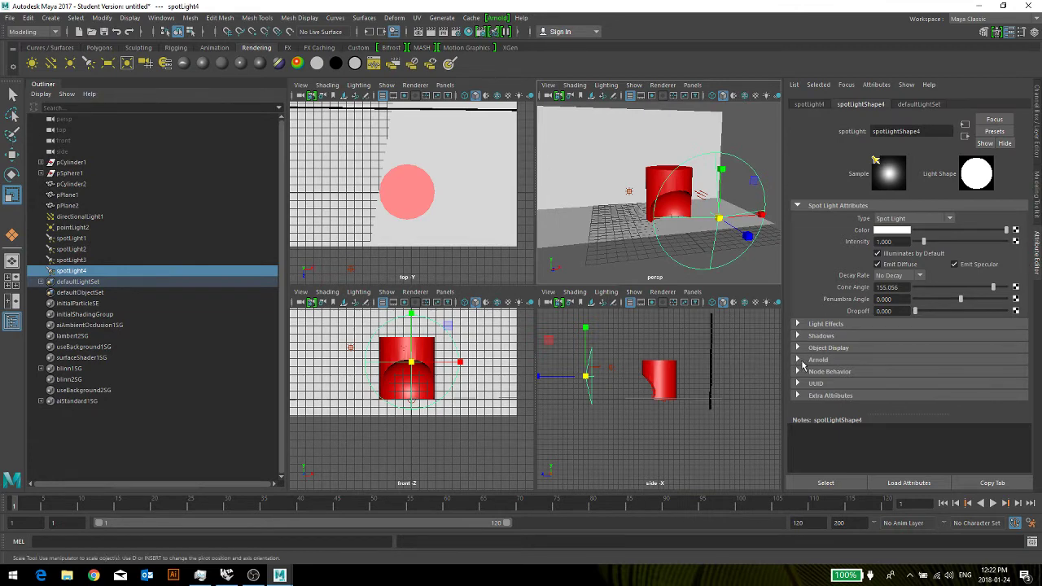
Review the fourth spot light's Arnold settings and its Light Effects settings
click(798, 360)
scroll(823, 309, down, 3)
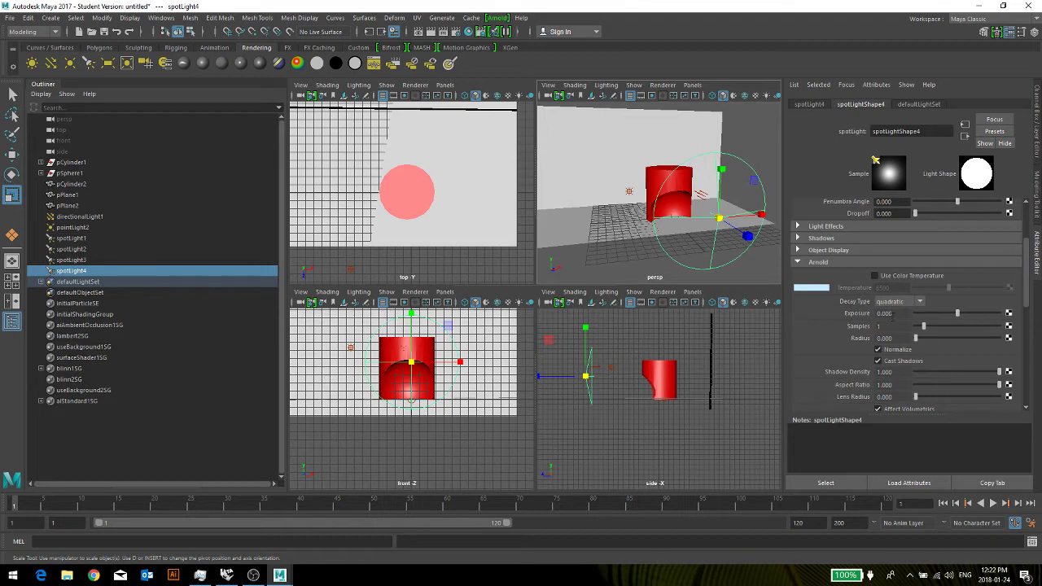
scroll(965, 326, down, 2)
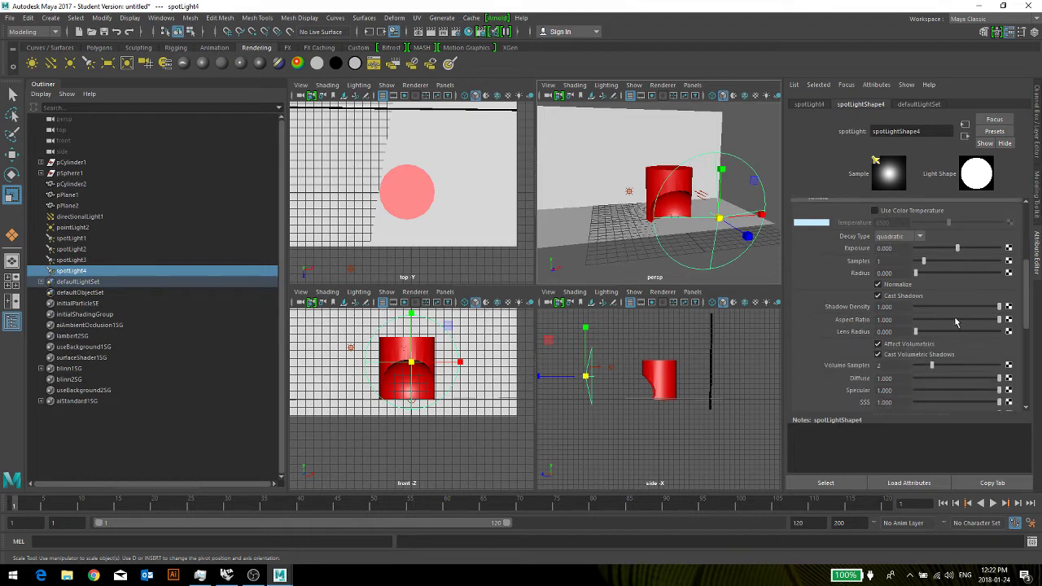
scroll(885, 307, up, 1)
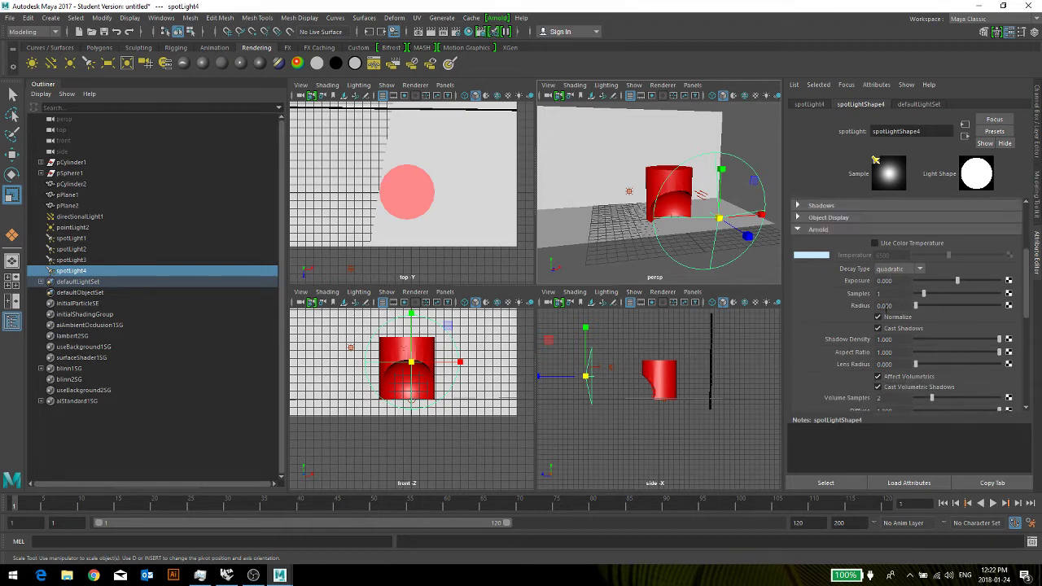
scroll(885, 306, down, 6)
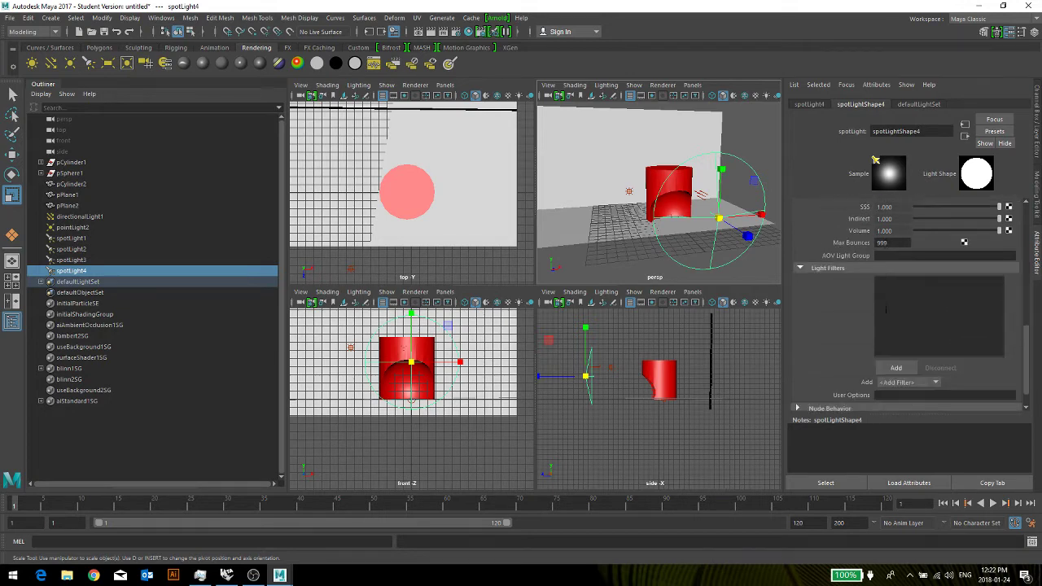
scroll(885, 309, up, 8)
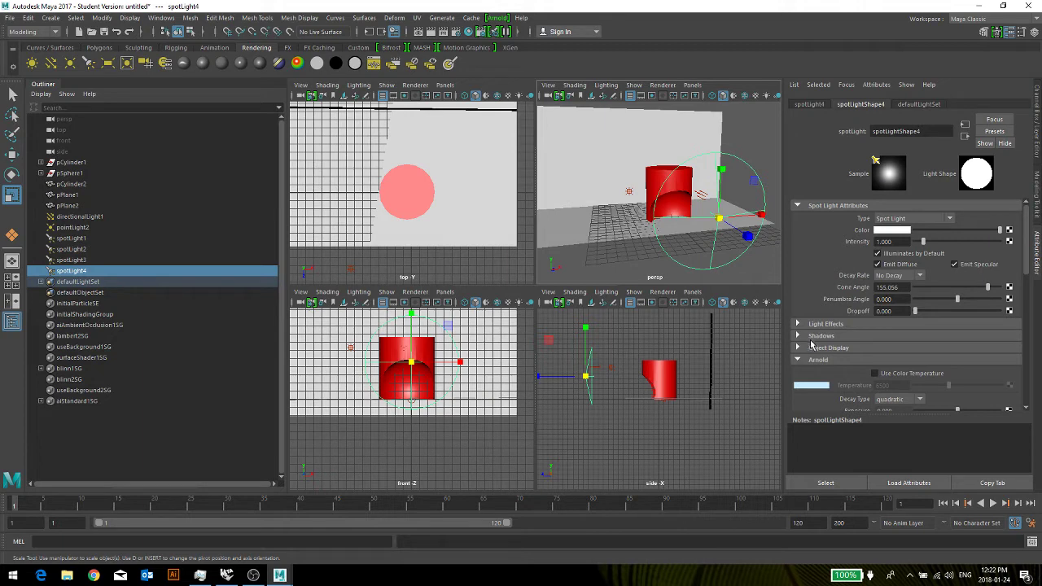
click(798, 325)
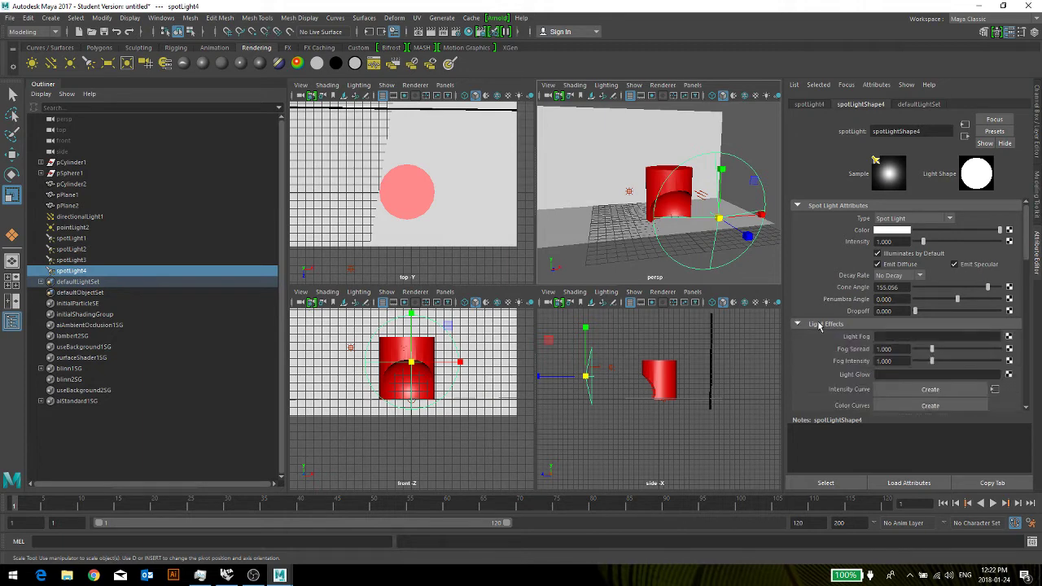
scroll(820, 326, down, 1)
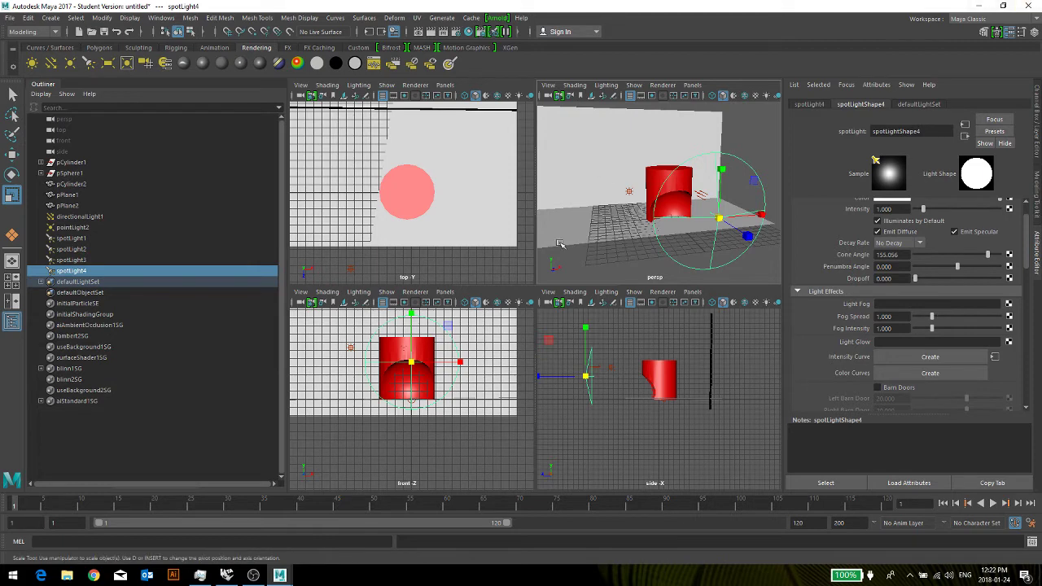
Delete the fourth spot light from the scene
click(739, 145)
click(737, 162)
key(Delete)
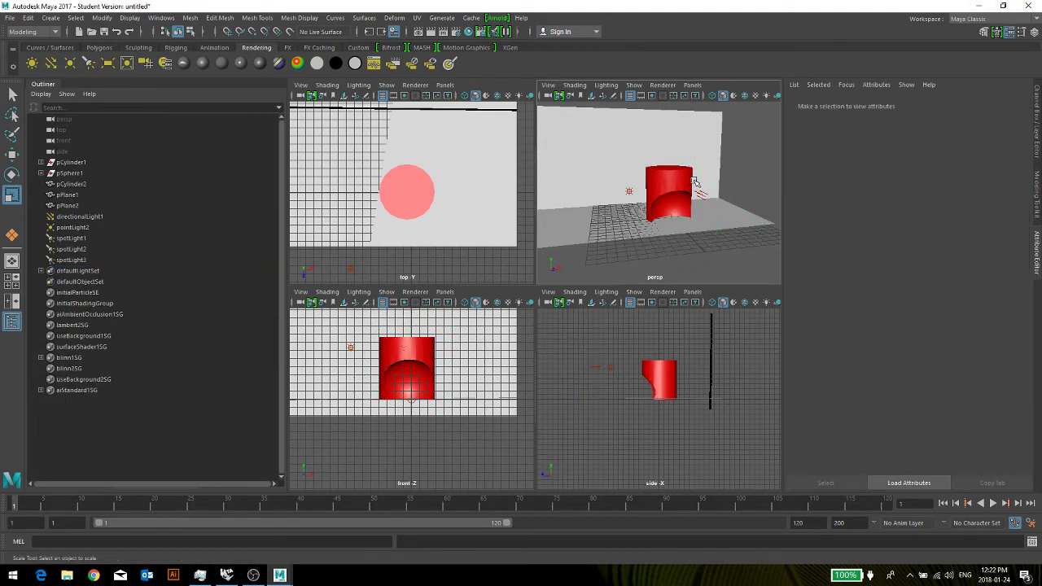
scroll(692, 182, up, 7)
scroll(698, 199, down, 4)
click(657, 189)
scroll(657, 190, down, 4)
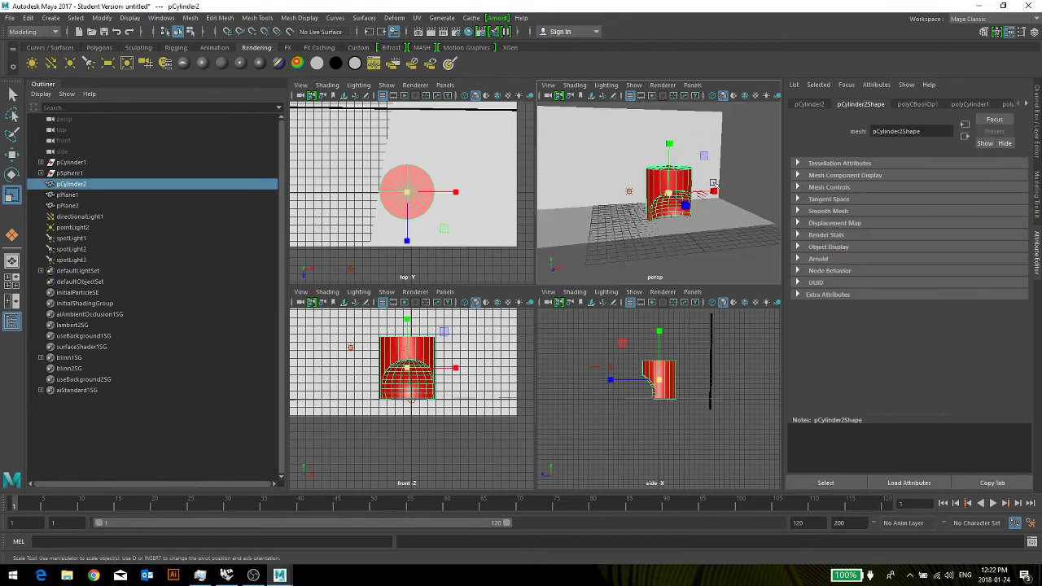
scroll(675, 196, up, 4)
scroll(672, 210, down, 4)
click(751, 171)
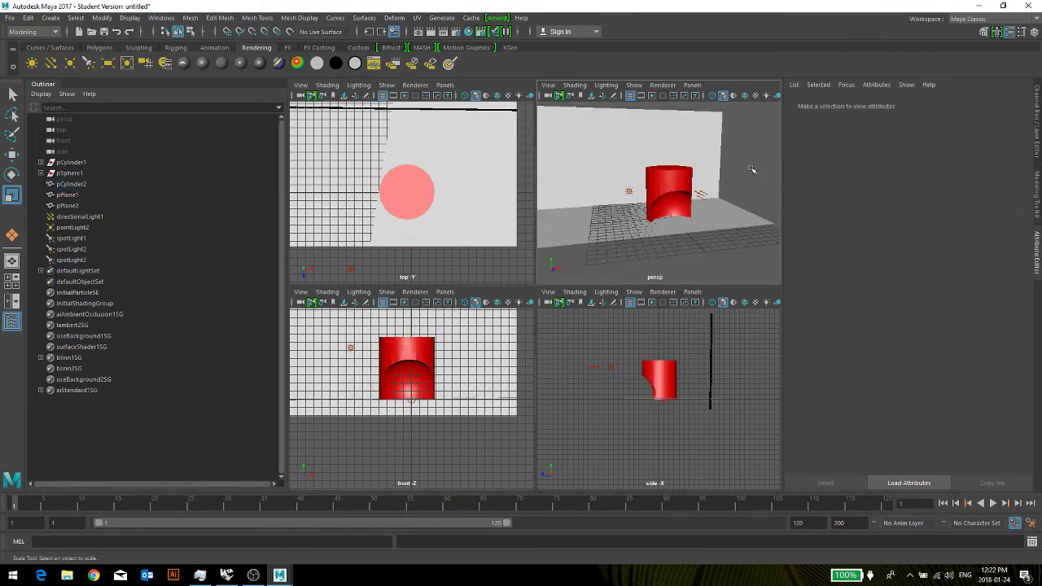
Delete both planes, the directional light and the point light around the red cylinder
drag(751, 167, 700, 236)
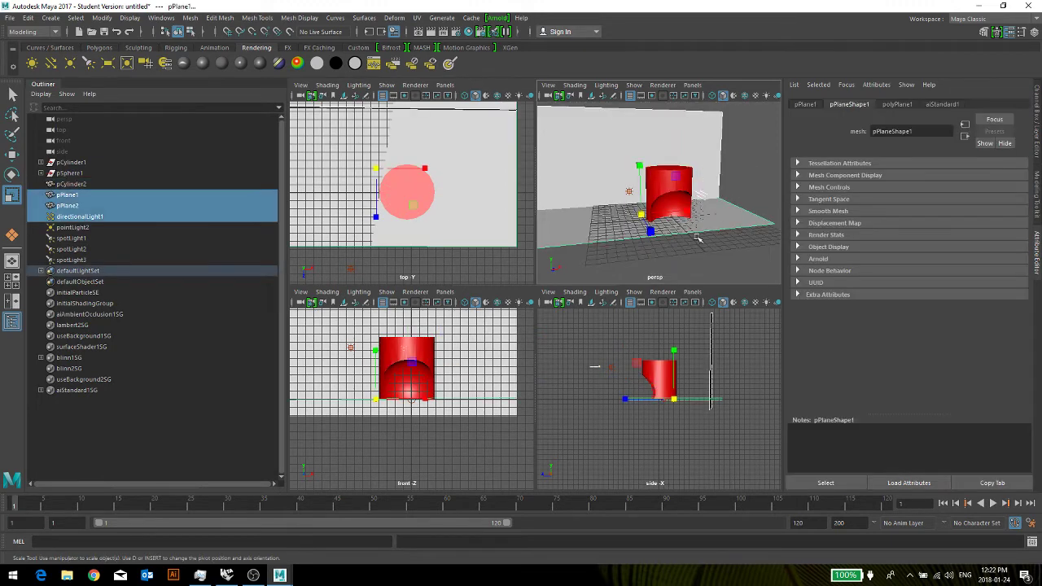
key(Delete)
drag(639, 169, 616, 229)
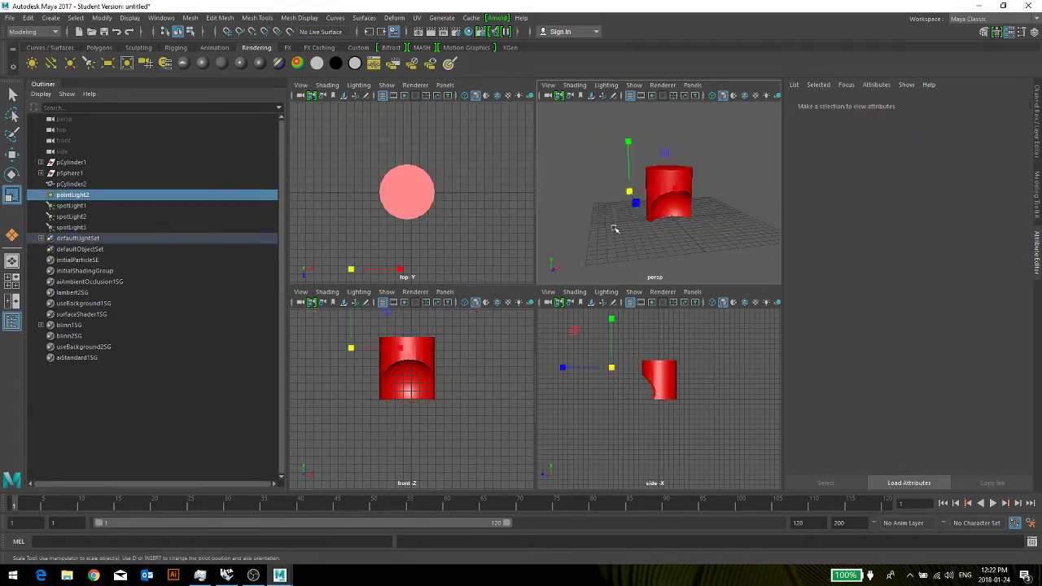
key(Delete)
Render a closer perspective view of the red cylinder with Arnold and open the render settings beside the result
scroll(643, 195, up, 5)
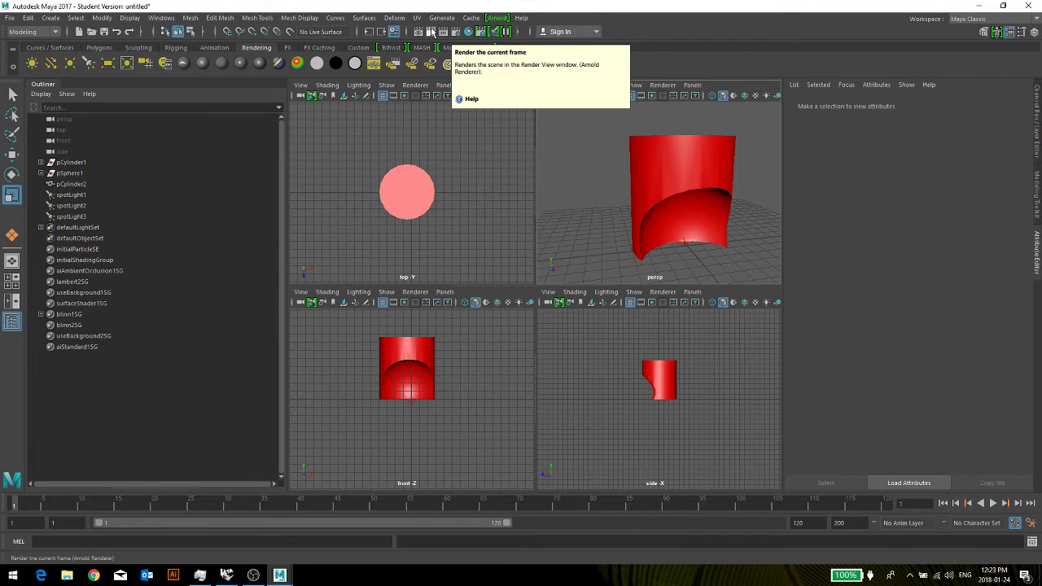
click(430, 33)
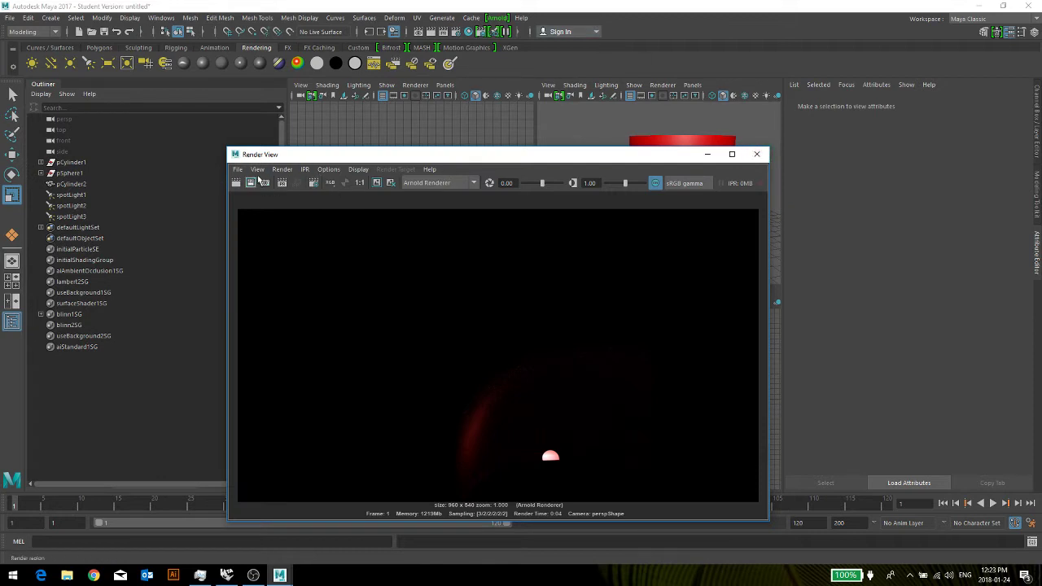
click(316, 186)
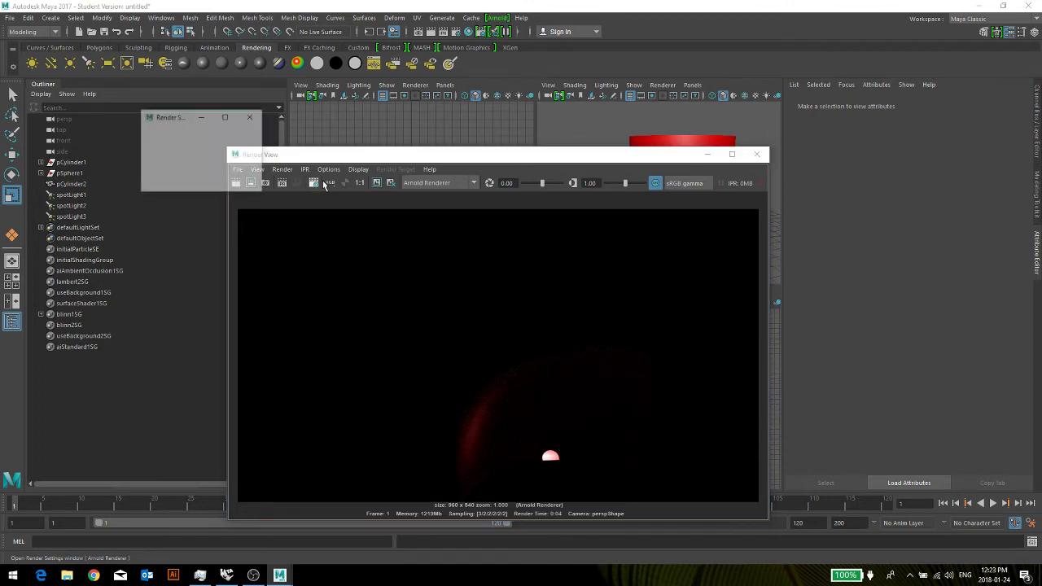
drag(262, 119, 632, 35)
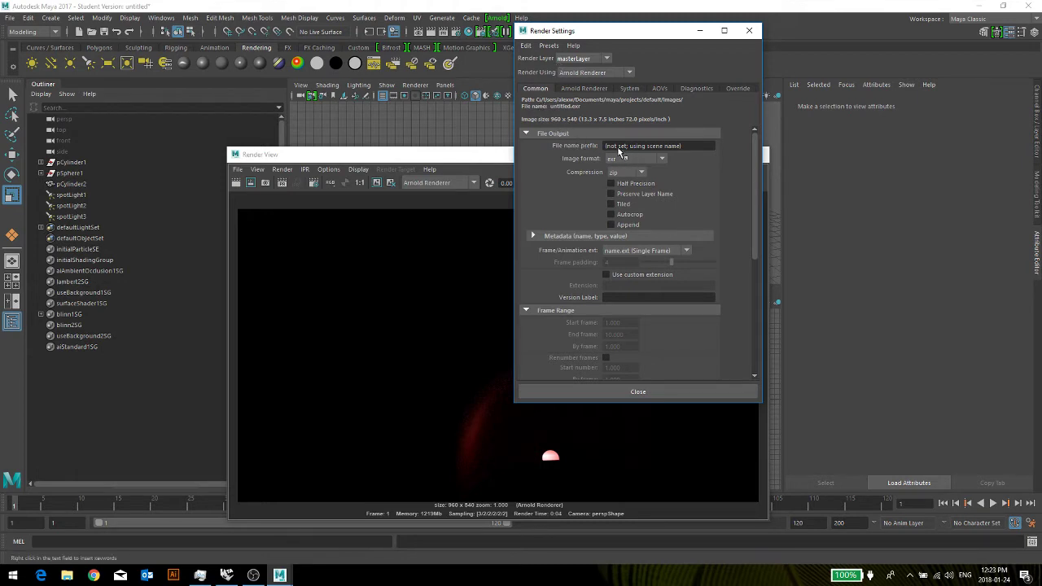
Set the render output's image format to png with the int16 format
click(663, 158)
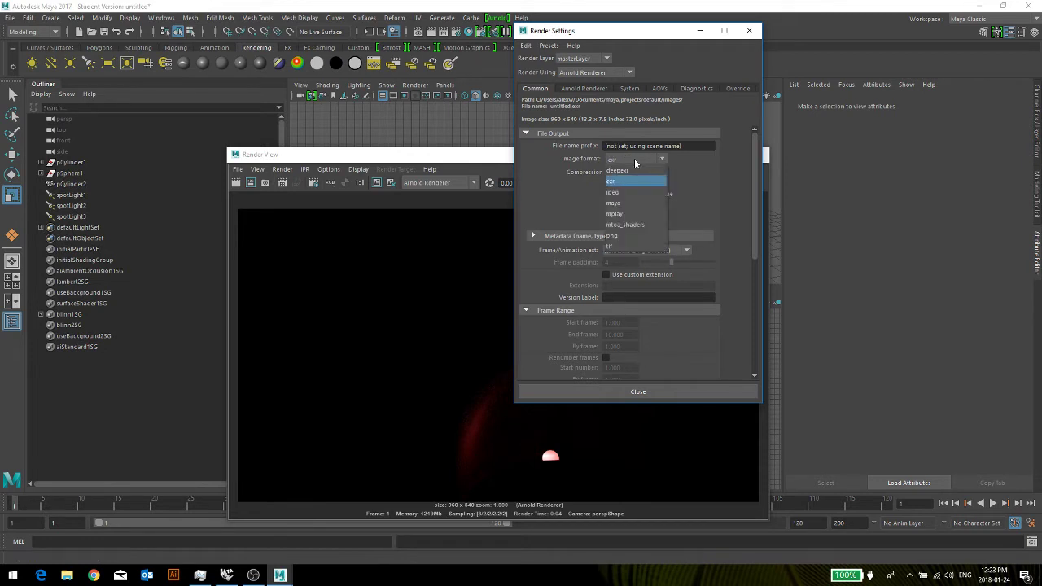
click(638, 234)
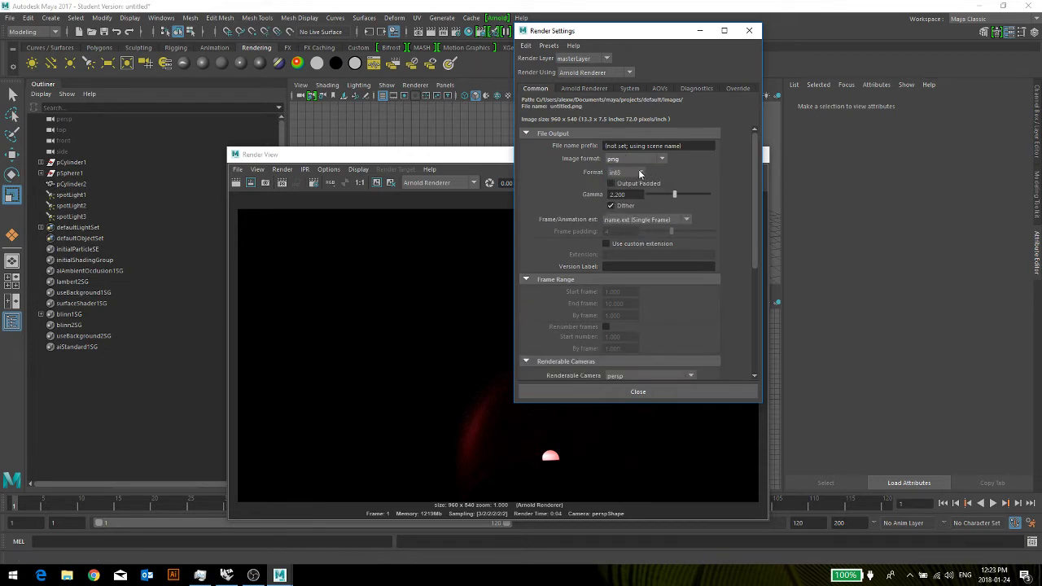
click(640, 173)
click(619, 185)
Set the output image resolution to 300 pixels/inch
scroll(713, 217, down, 3)
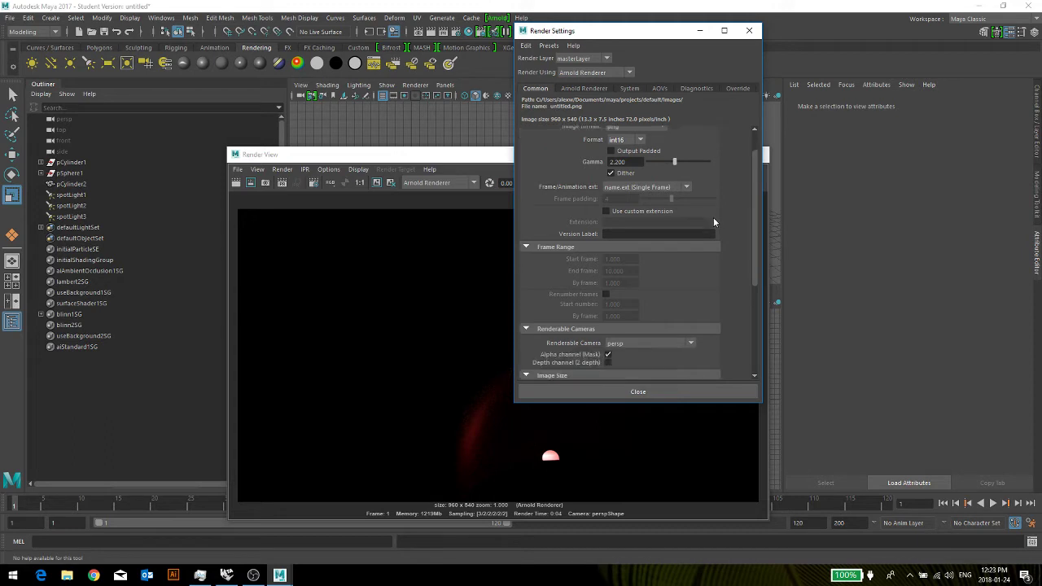
scroll(714, 220, down, 3)
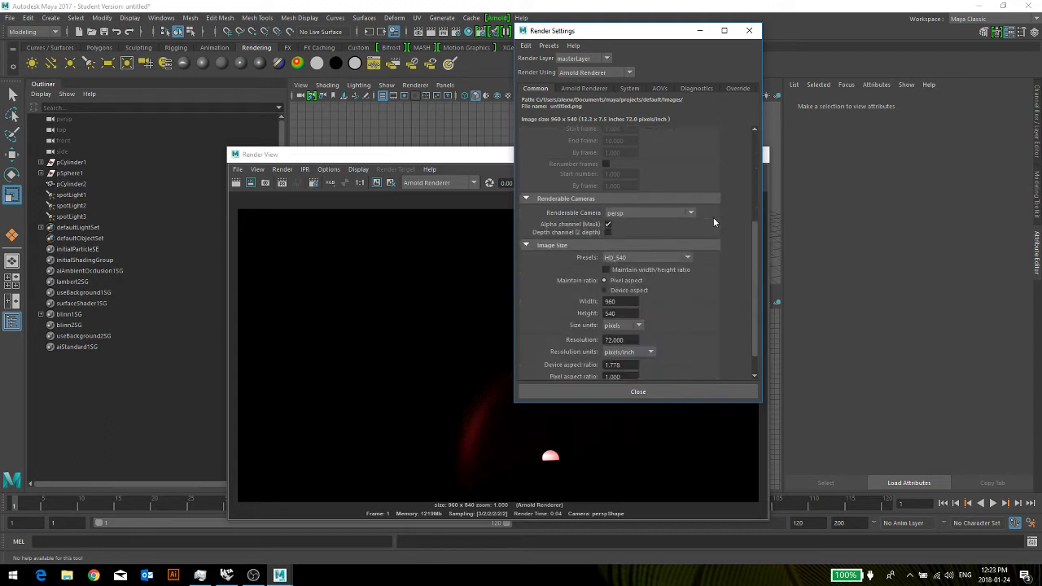
scroll(713, 217, up, 1)
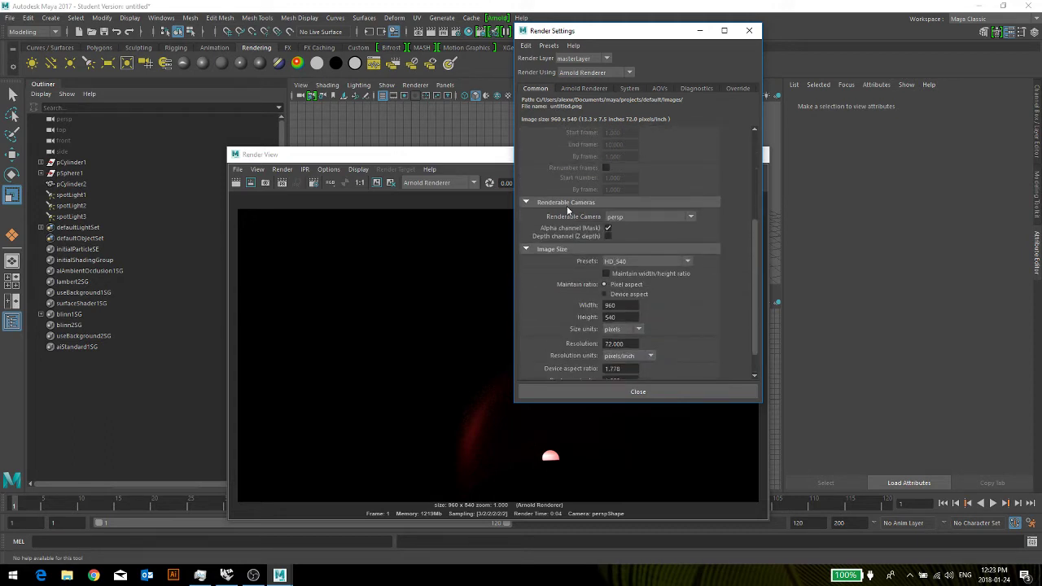
scroll(588, 260, down, 1)
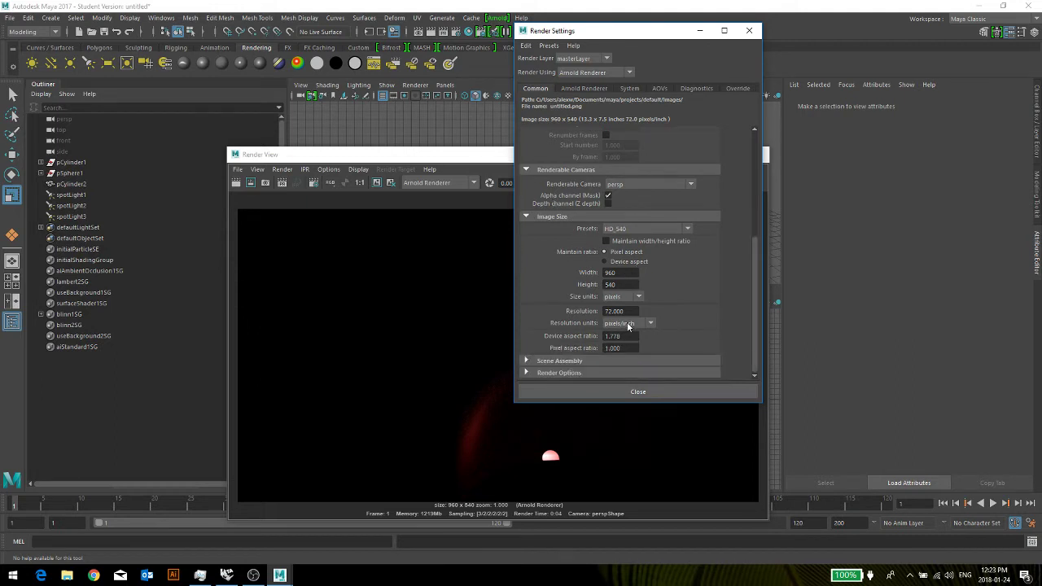
drag(626, 311, 583, 316)
text(300)
click(620, 275)
click(611, 284)
scroll(704, 222, up, 6)
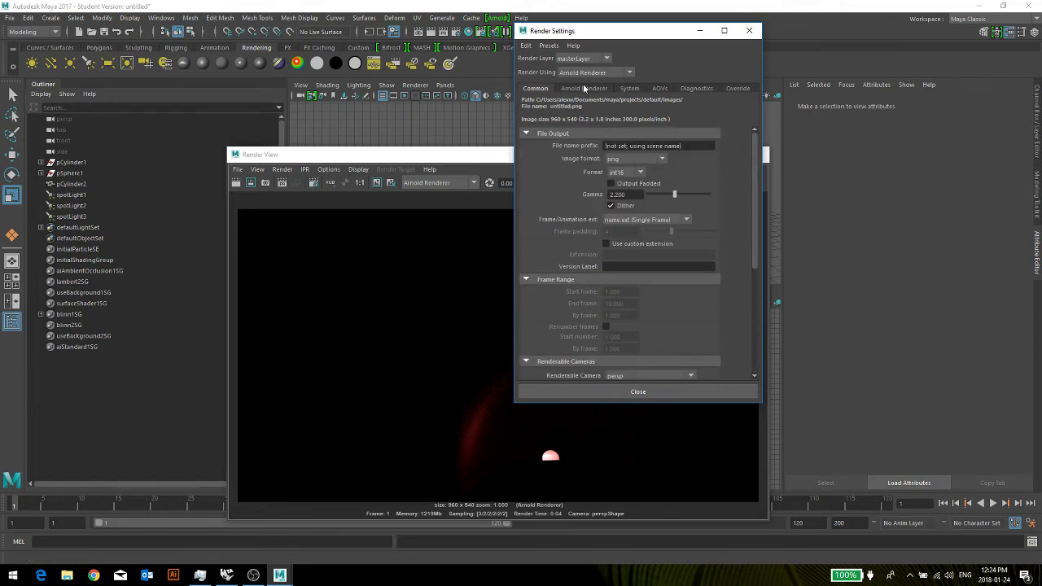
Examine the Arnold sampling settings and the shader choices for the environment's background and atmosphere
click(583, 88)
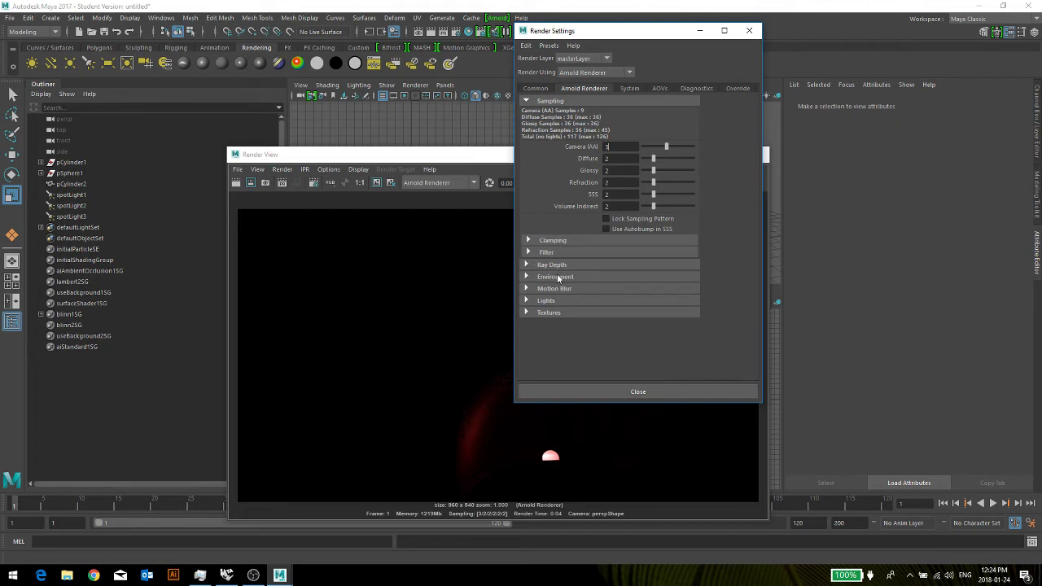
click(527, 277)
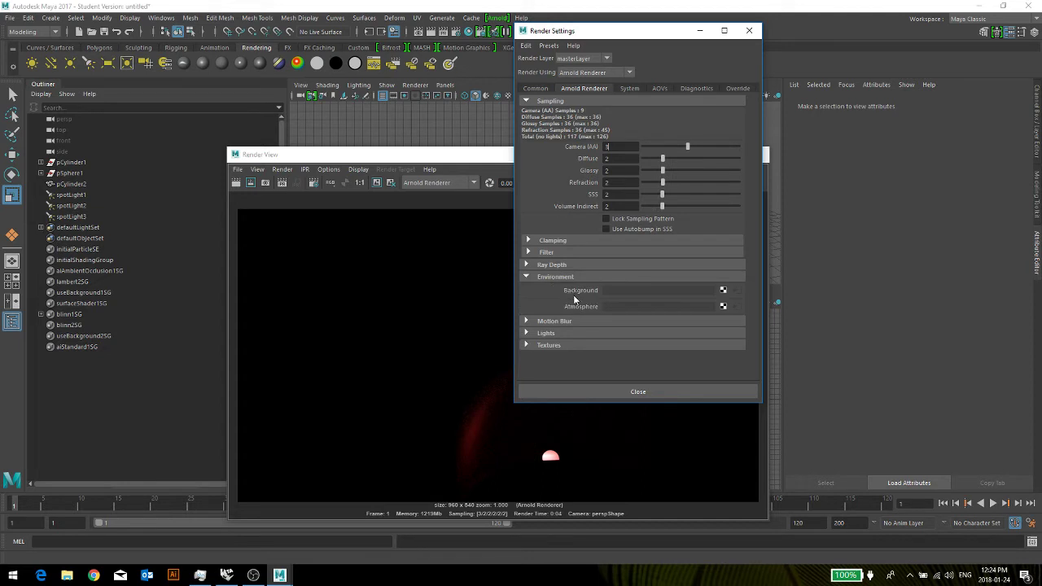
click(722, 291)
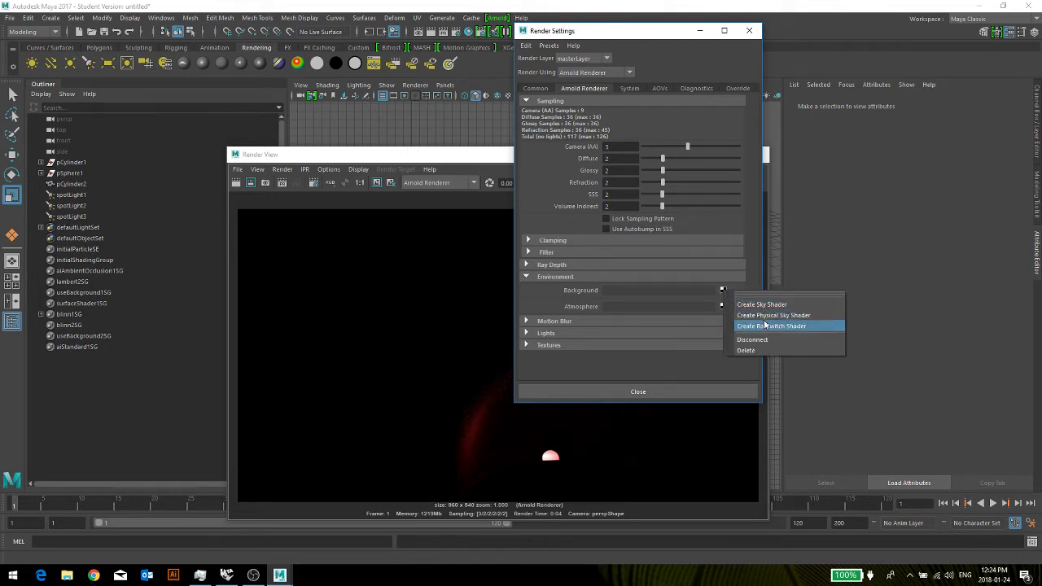
click(547, 302)
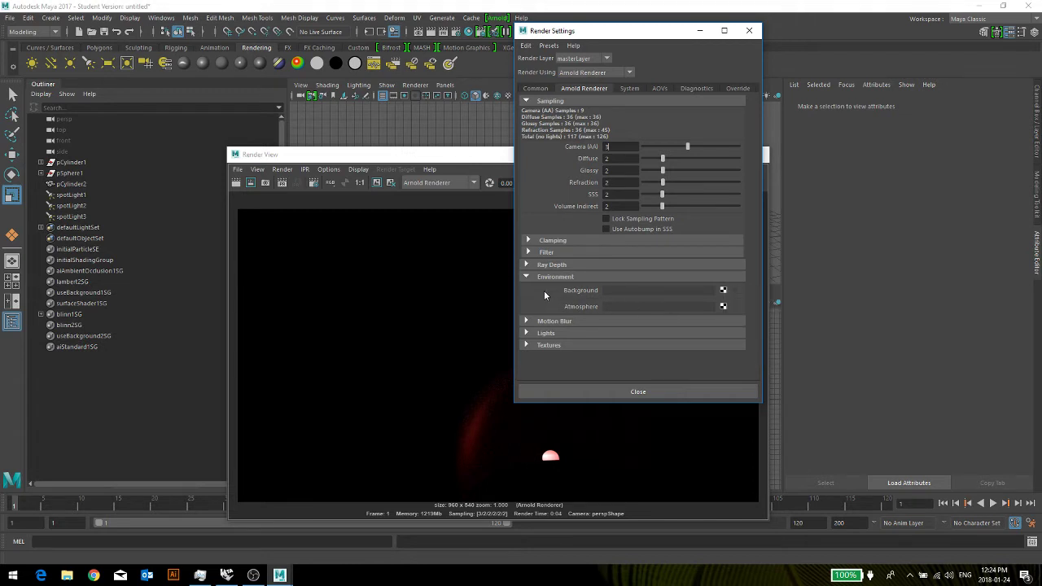
click(723, 290)
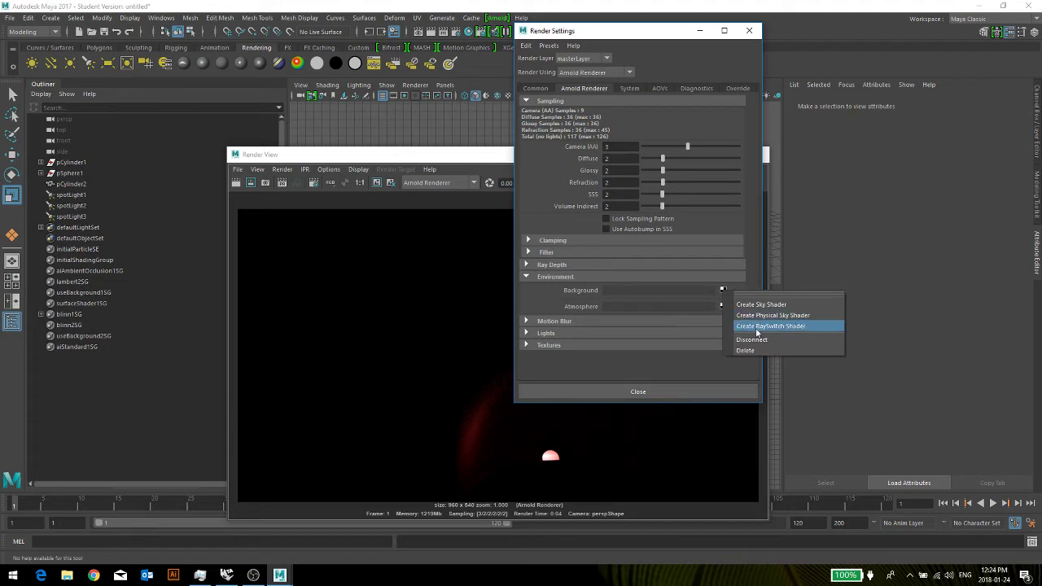
click(721, 306)
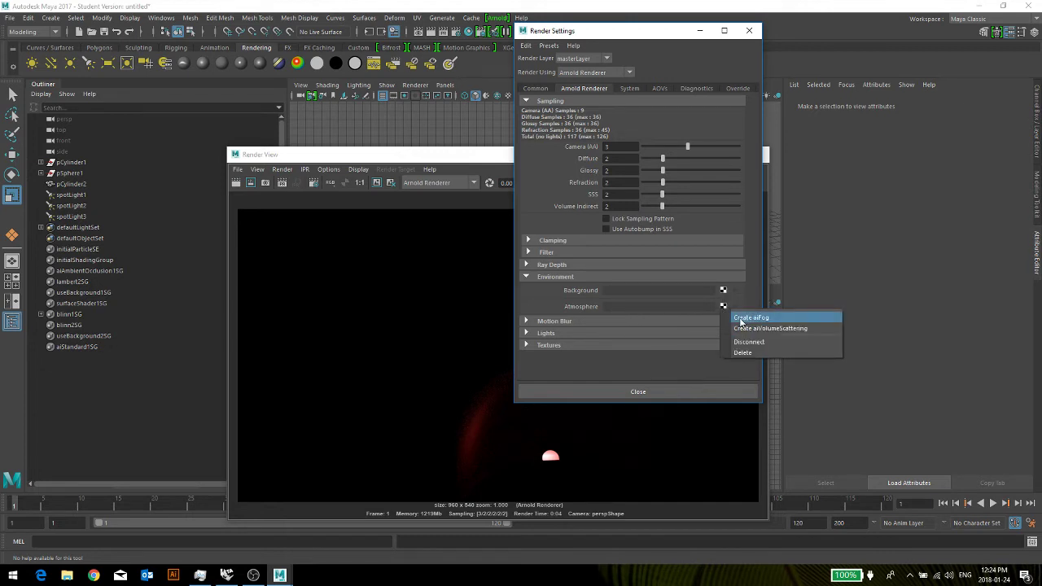
Enable motion blur in the Arnold render settings and collapse its section
click(537, 322)
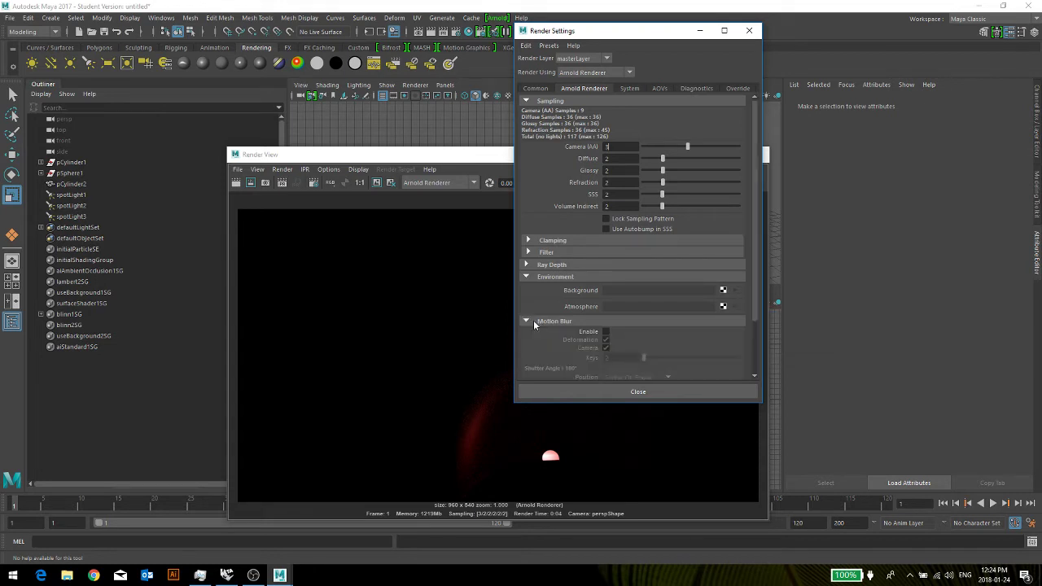
scroll(595, 313, down, 2)
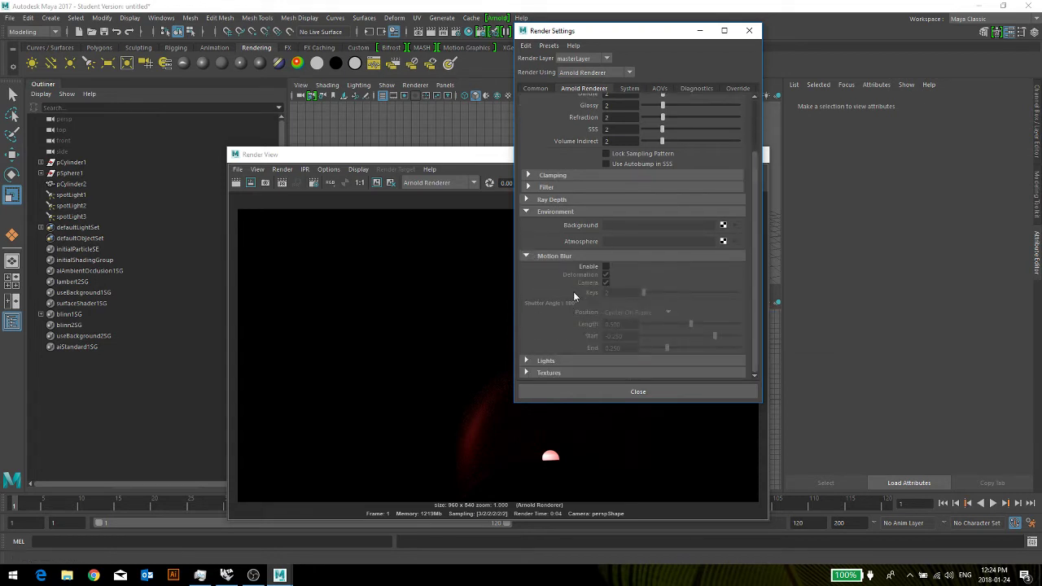
click(605, 267)
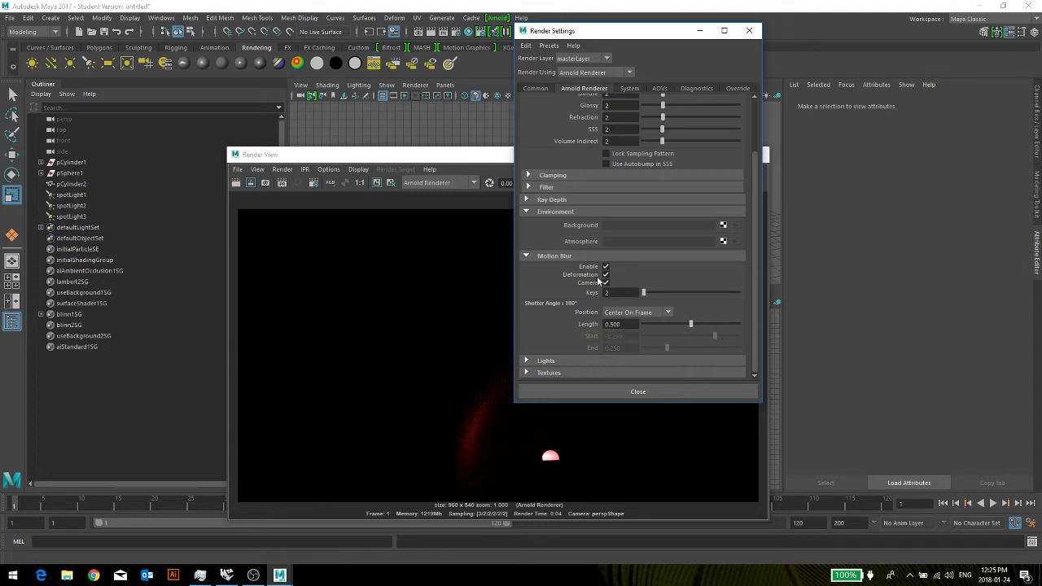
click(537, 256)
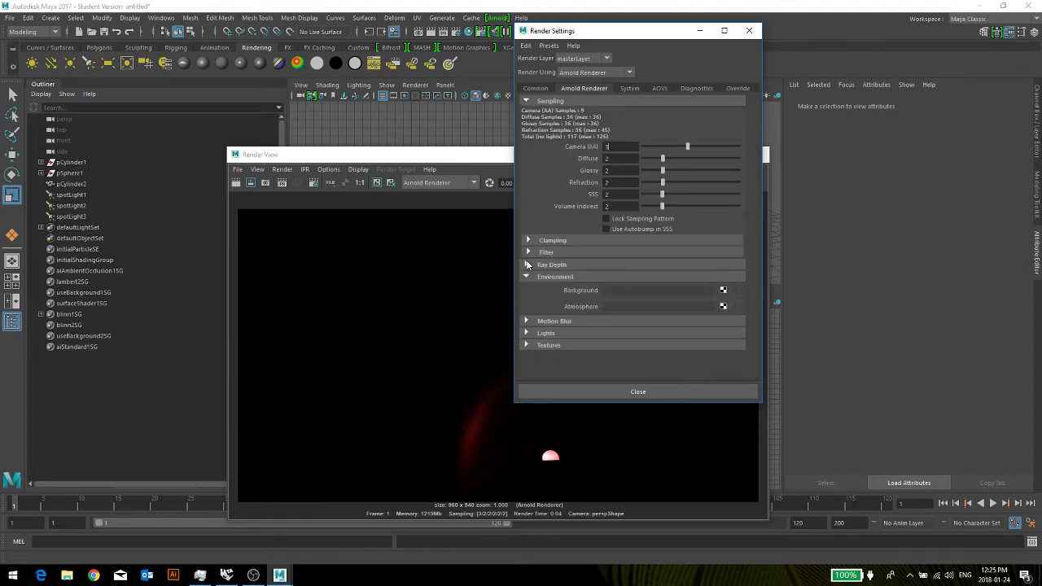
Review the Arnold render settings for lights and textures
click(529, 333)
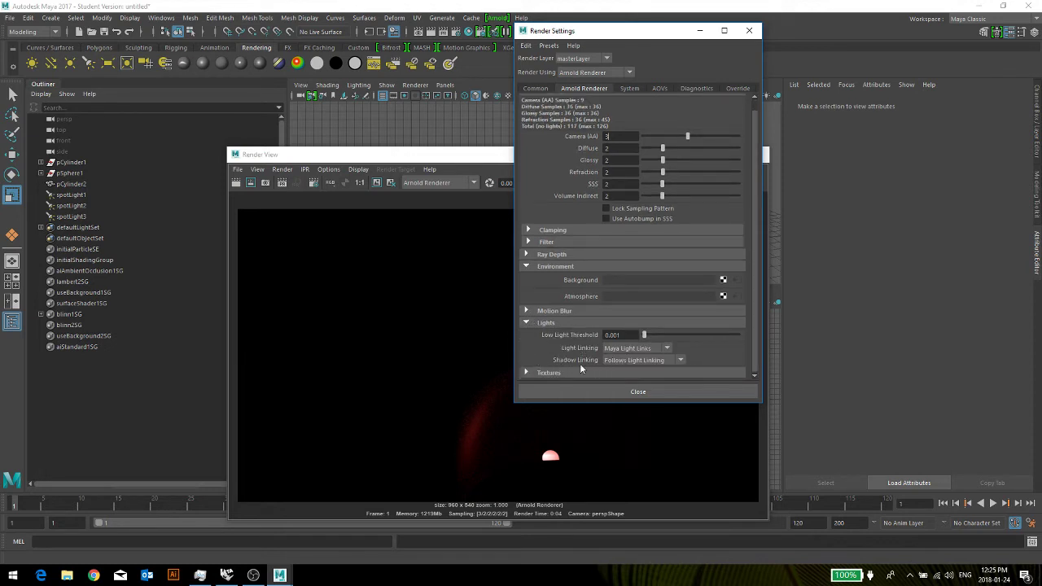
click(527, 373)
scroll(537, 365, down, 3)
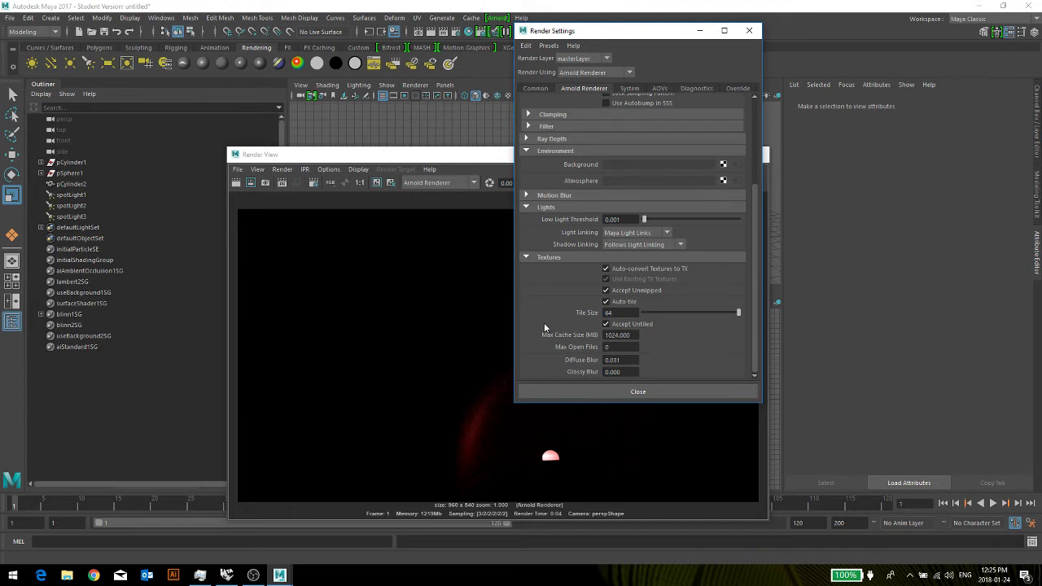
Check the Arnold sampling and environment settings again, then close the render settings
scroll(652, 117, up, 3)
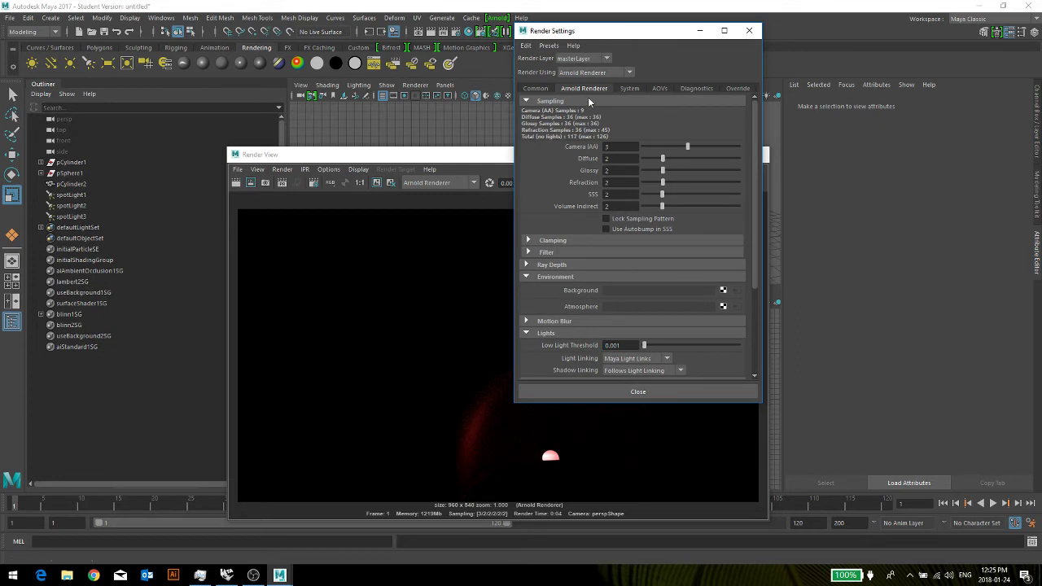
scroll(671, 245, down, 1)
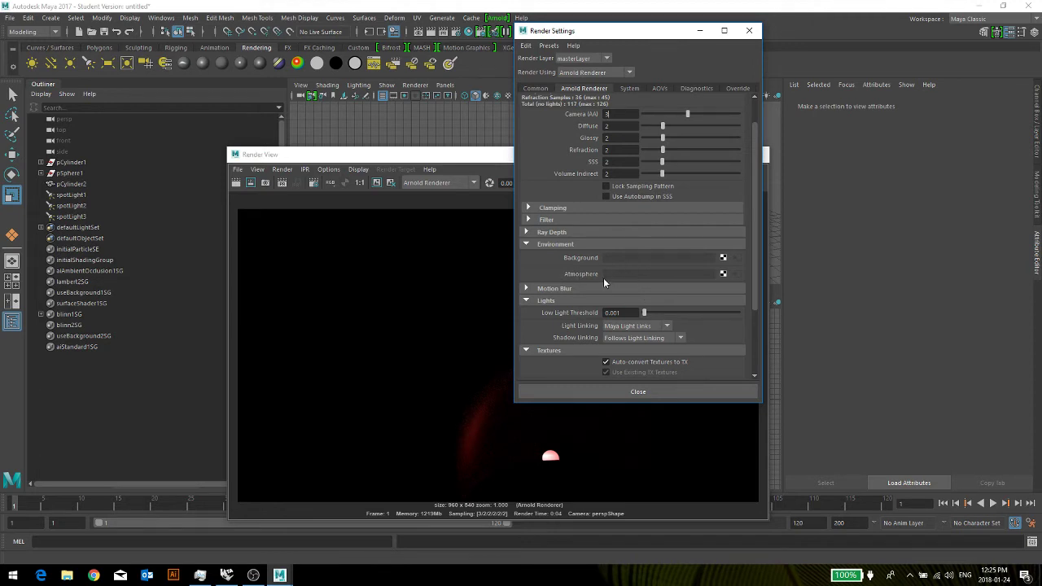
click(749, 31)
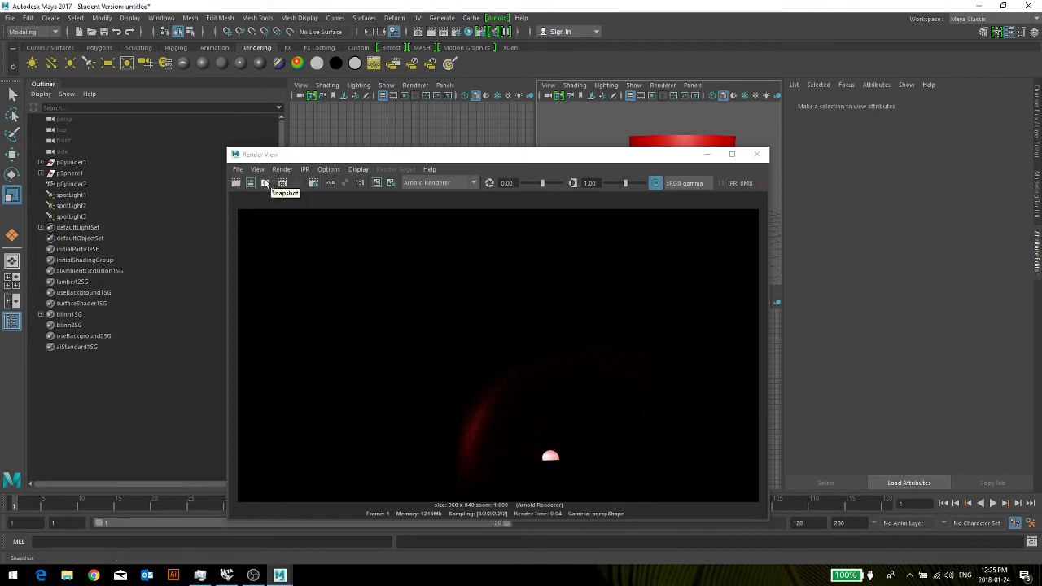
Render only a marked region around the lit part of the cylinder, then close the render window
drag(426, 281, 695, 502)
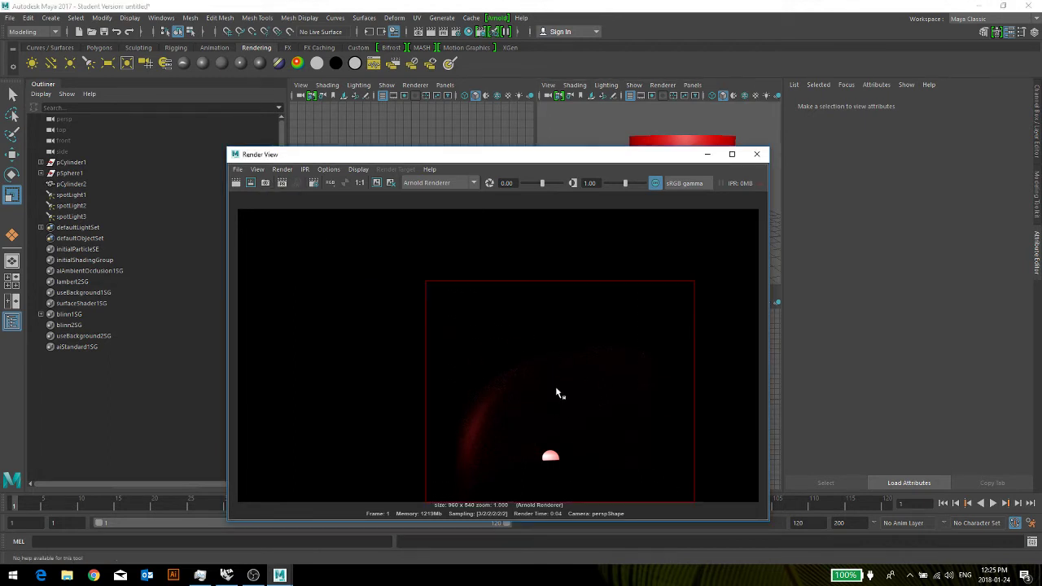
click(251, 184)
click(756, 155)
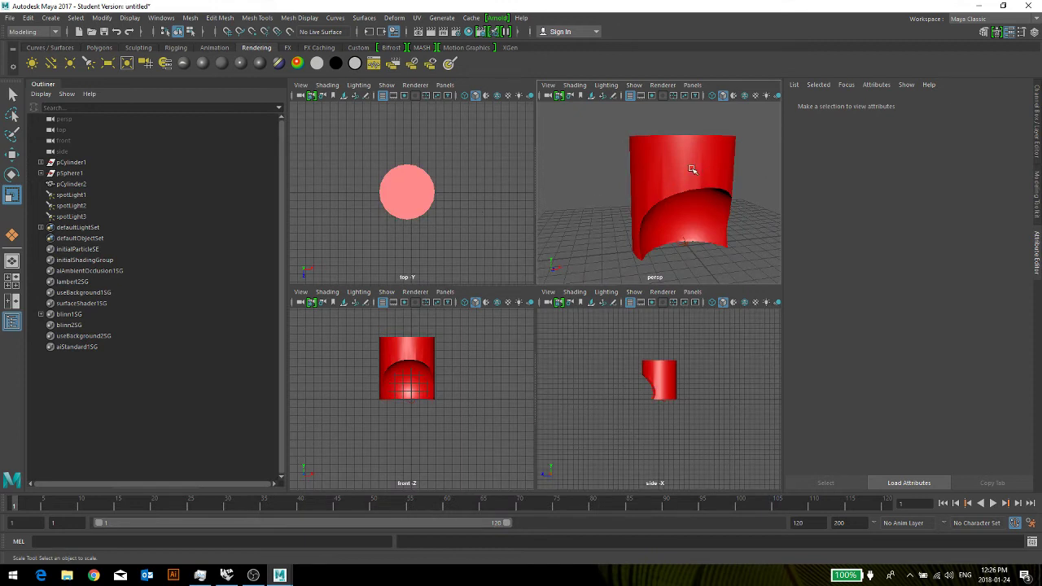
Delete spotLight1 at the base of the cut cylinder
click(689, 246)
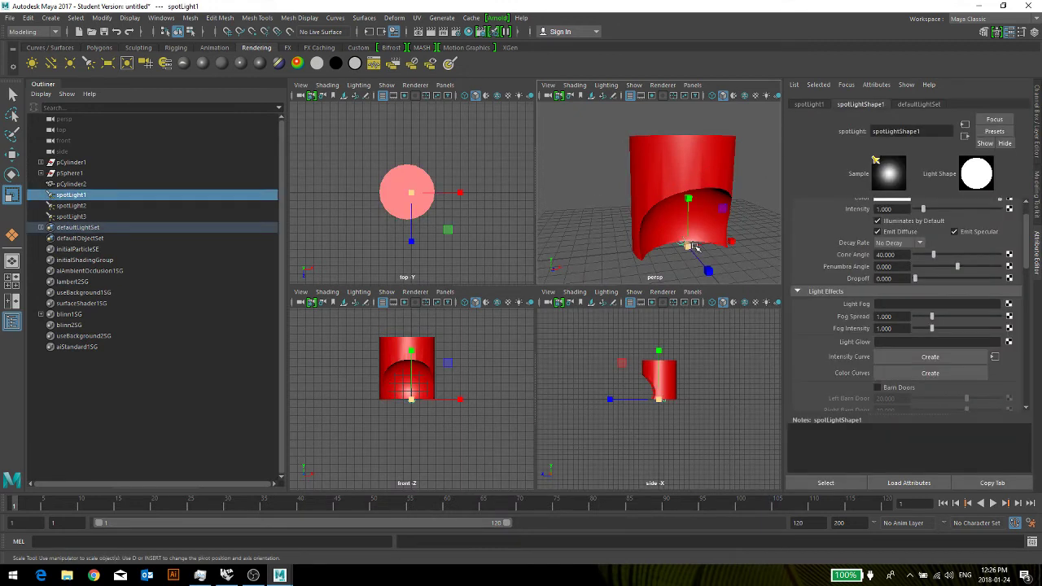
click(696, 247)
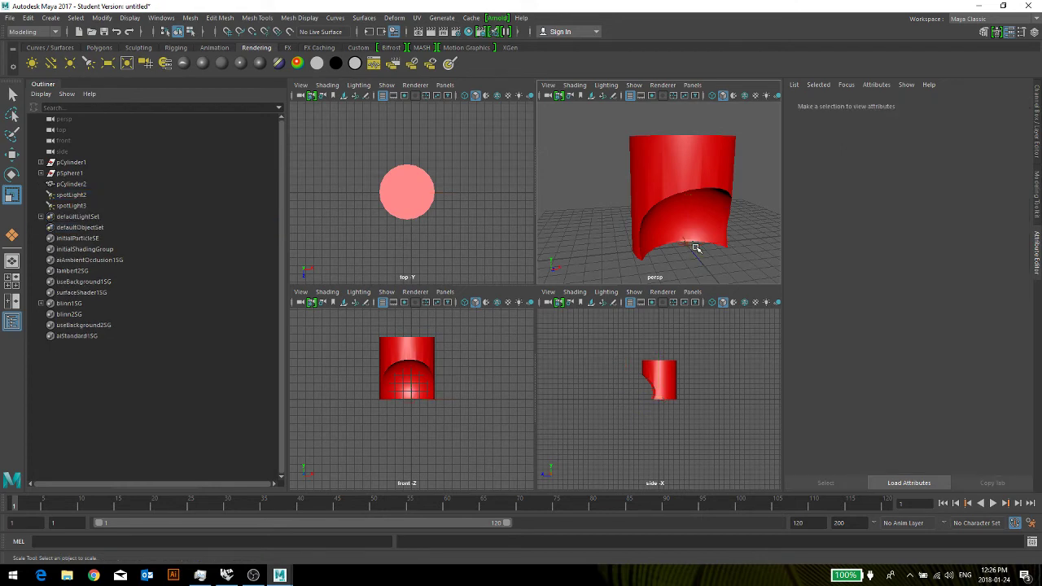
Try to assign the existing aiAmbientOcclusion1 material from the Hypershade to the cut cylinder while it is in vertex mode
click(698, 175)
scroll(738, 180, up, 4)
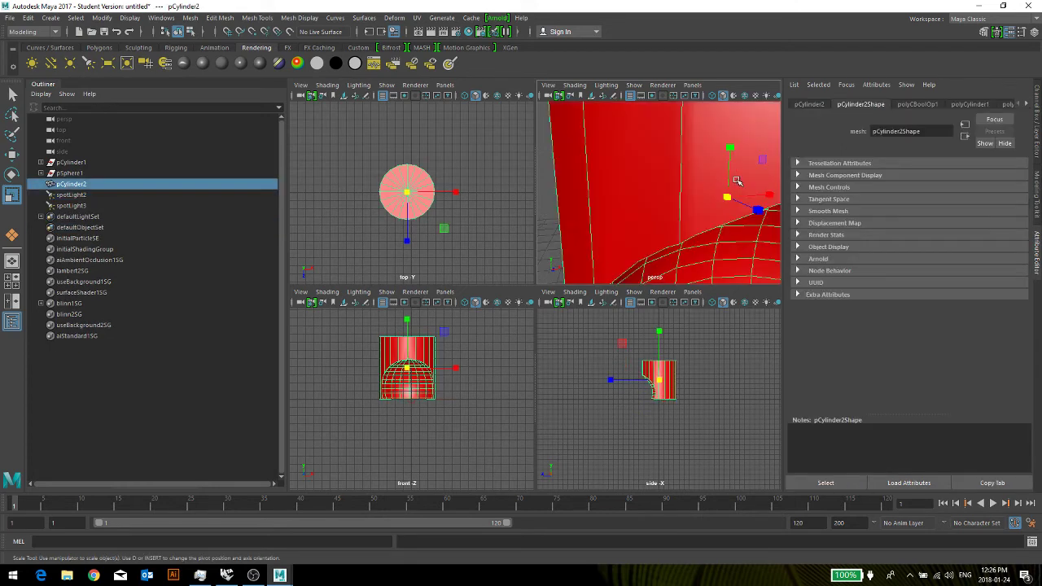
scroll(737, 180, down, 4)
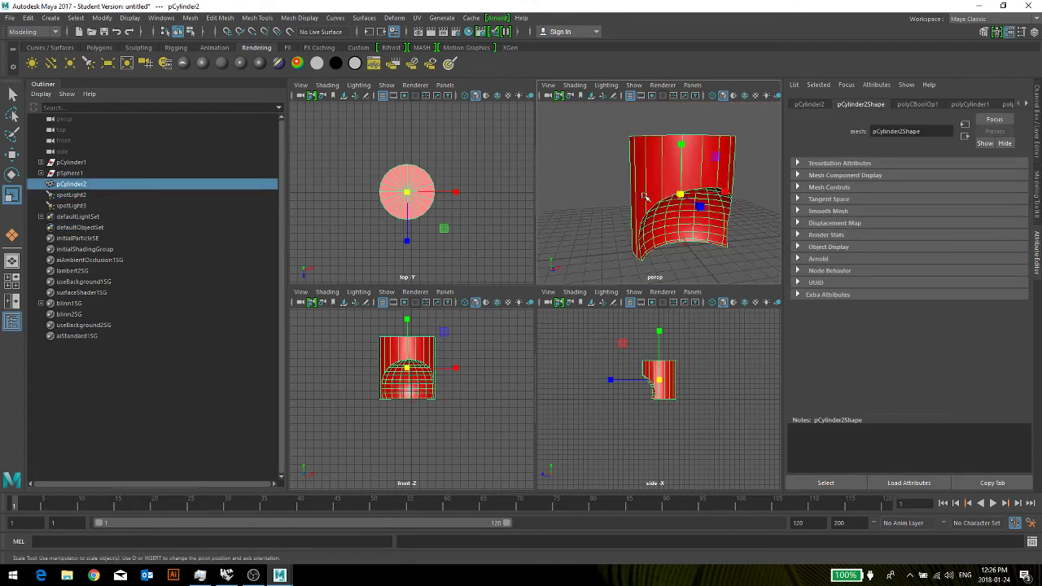
mouse_move(643, 197)
right_down()
mouse_move(623, 335)
mouse_move(584, 150)
right_up()
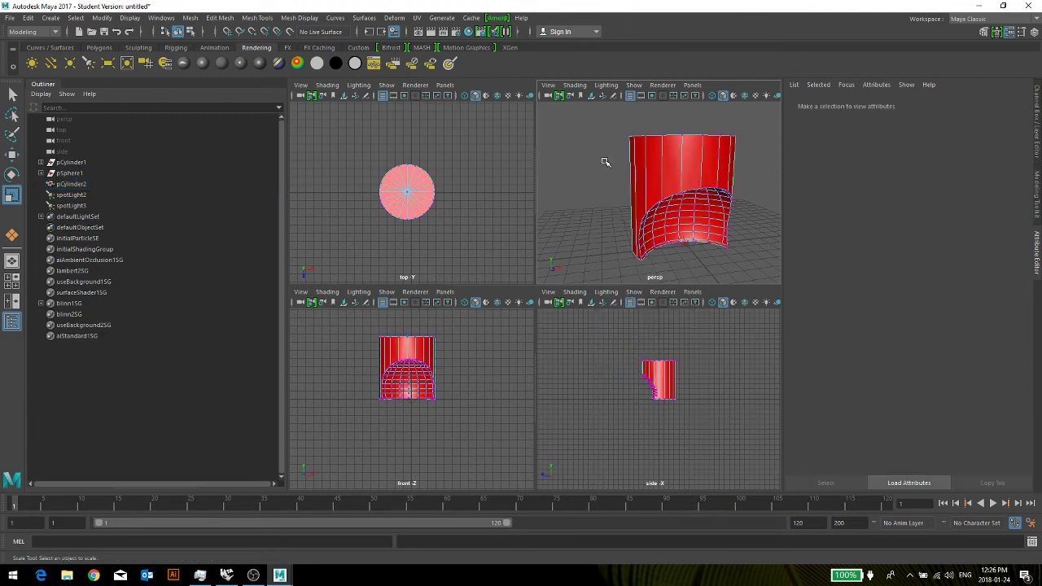
click(468, 31)
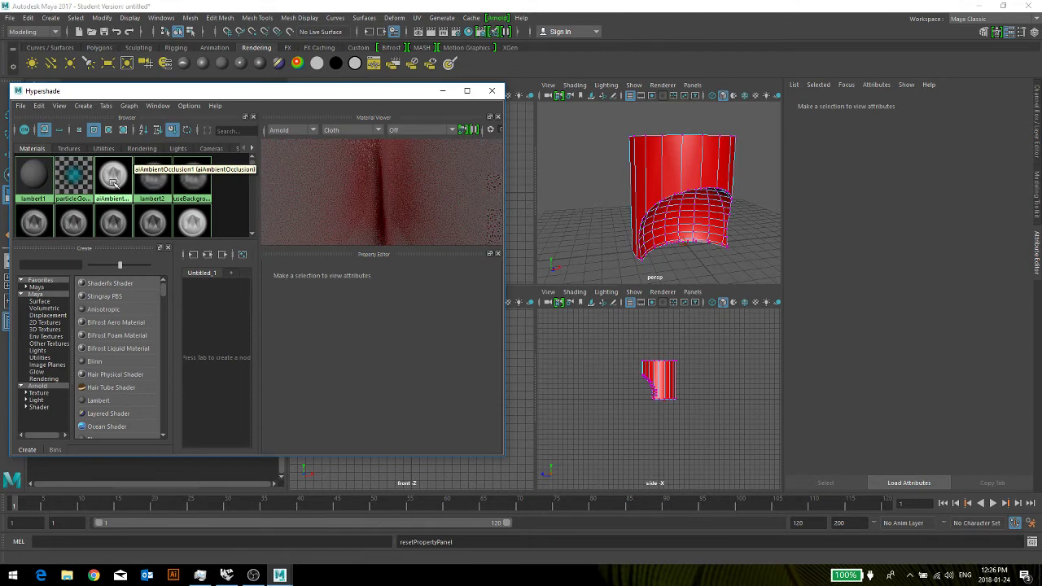
click(114, 181)
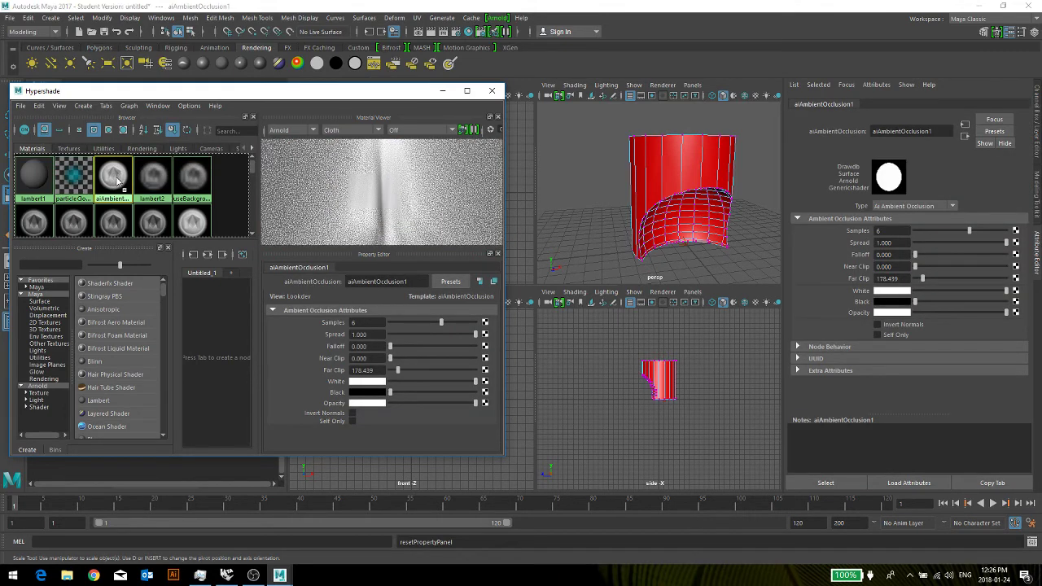
right_click(115, 176)
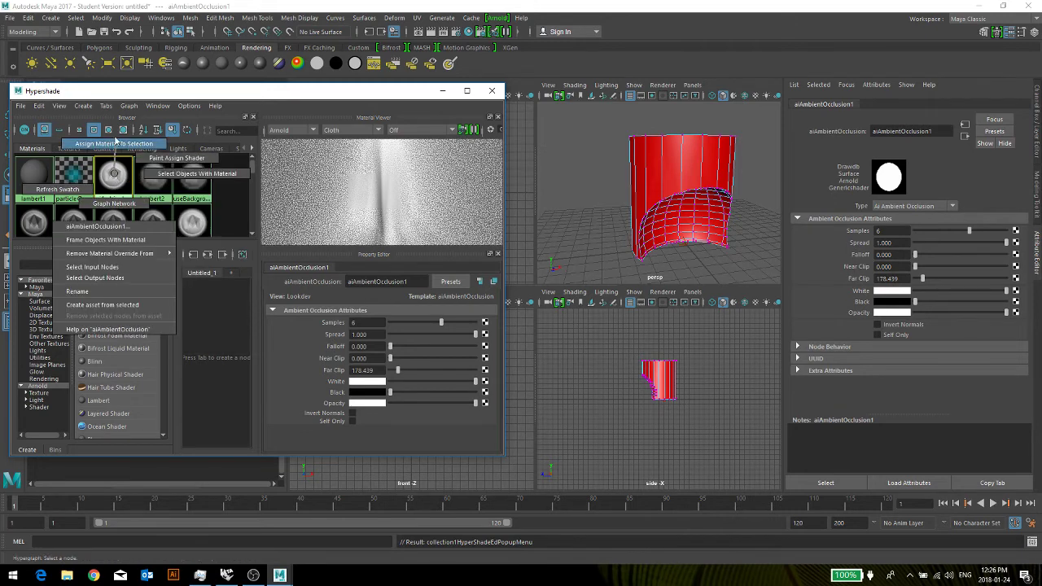
click(116, 145)
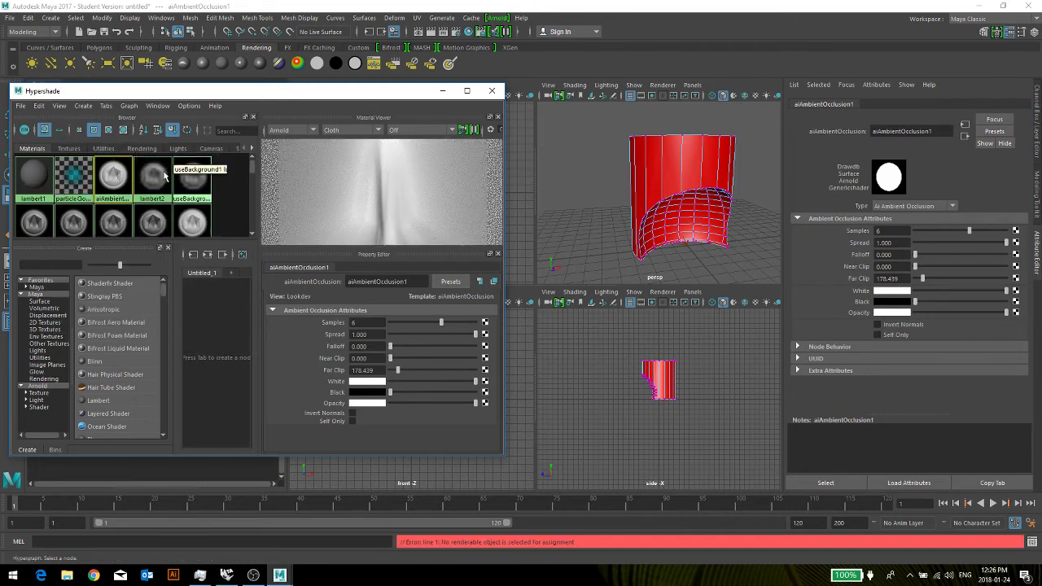
Return the cut cylinder to object mode and try again to assign the existing aiAmbientOcclusion1 material to it
click(608, 153)
right_drag(741, 183, 787, 167)
click(695, 166)
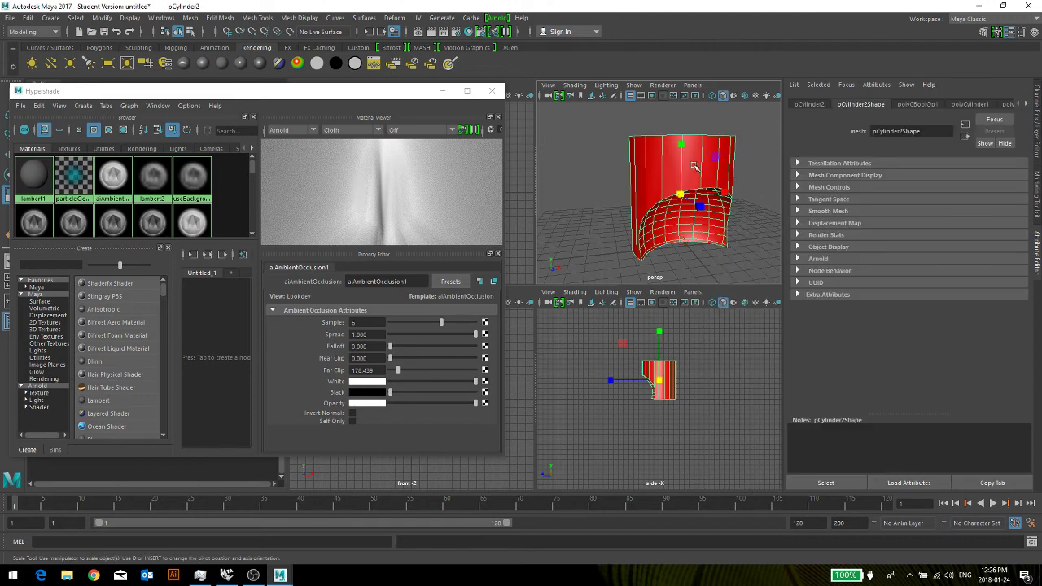
right_click(112, 177)
click(105, 174)
right_click(105, 176)
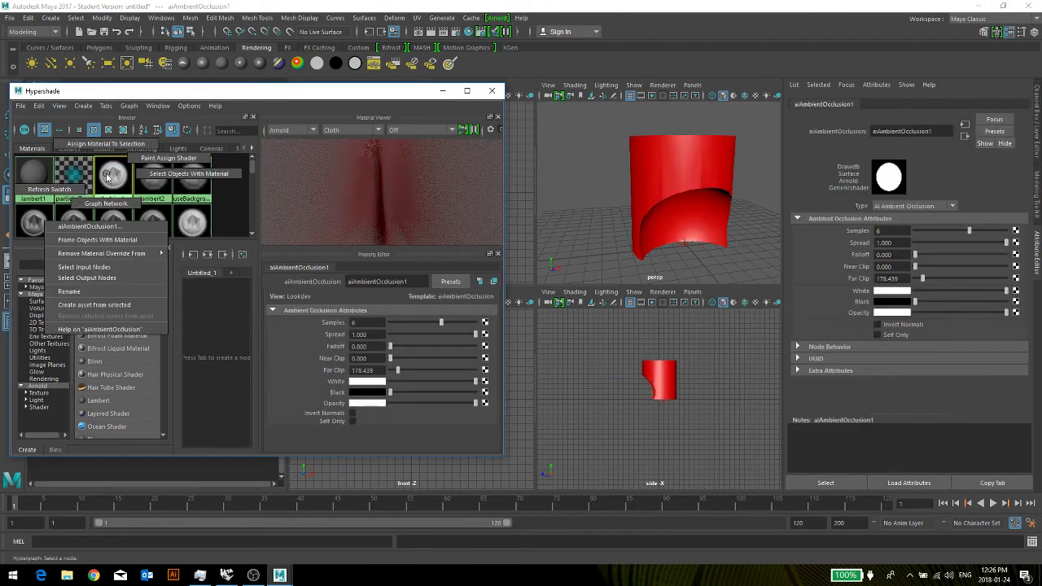
click(105, 149)
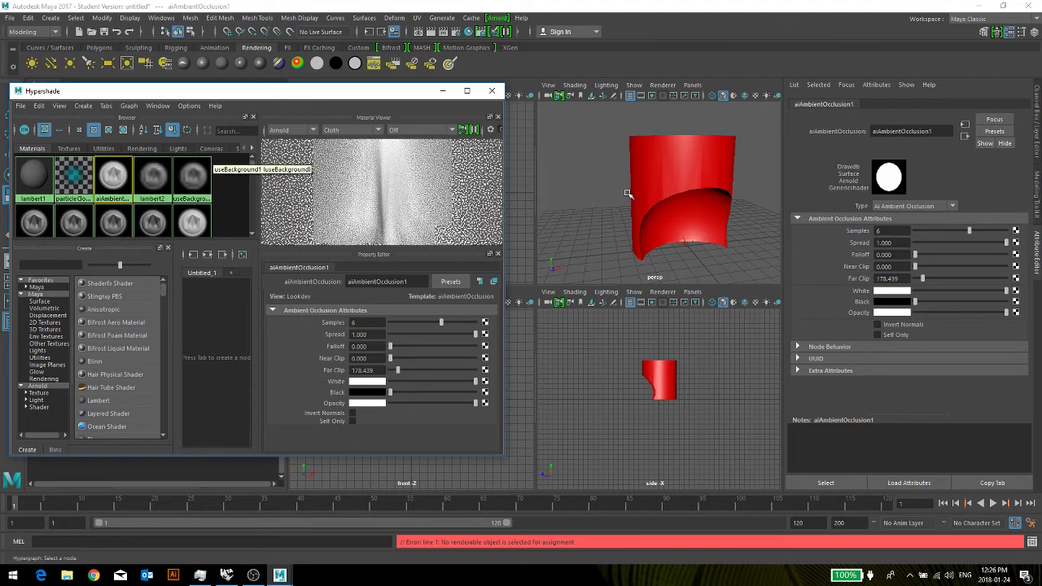
Reselect the cut cylinder, look through the Hypershade materials and pick aiAmbientOcclusion1
click(657, 180)
scroll(643, 203, down, 5)
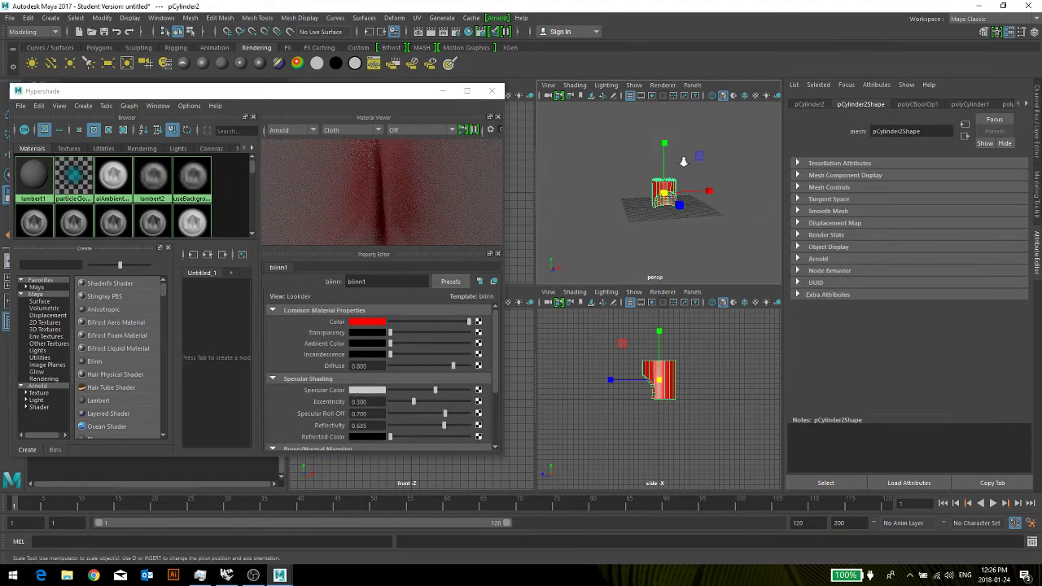
scroll(642, 203, up, 3)
scroll(170, 199, down, 3)
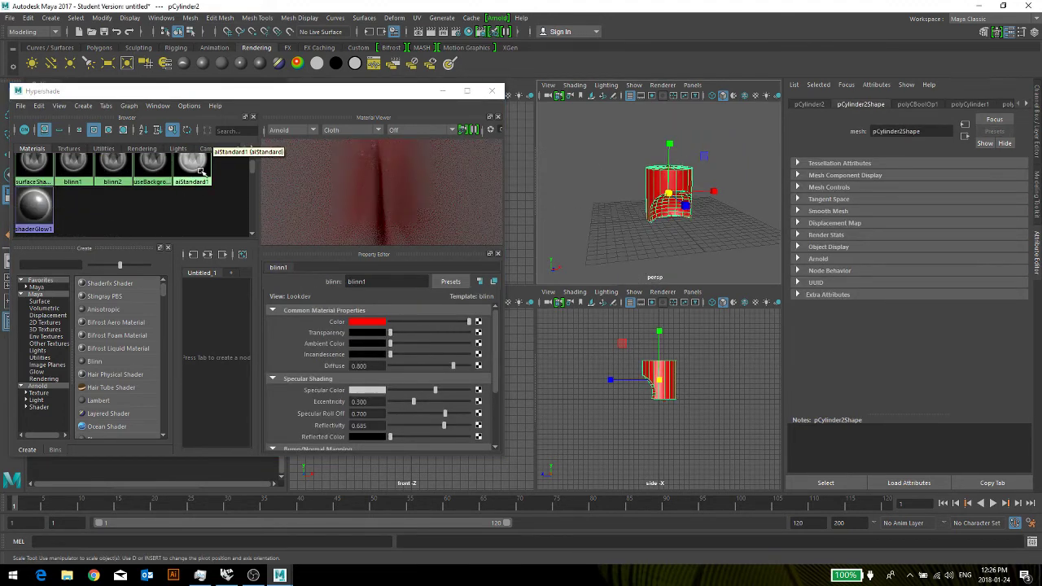
scroll(170, 199, up, 3)
click(113, 176)
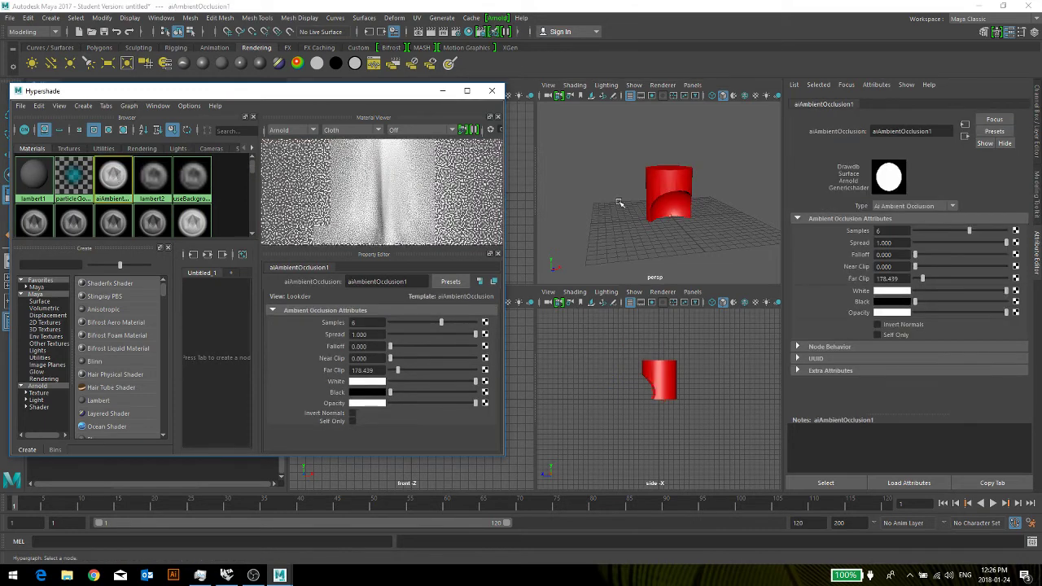
Assign a new aiAmbientOcclusion material to the cut cylinder, accepting the student version notice
click(669, 192)
right_click(670, 192)
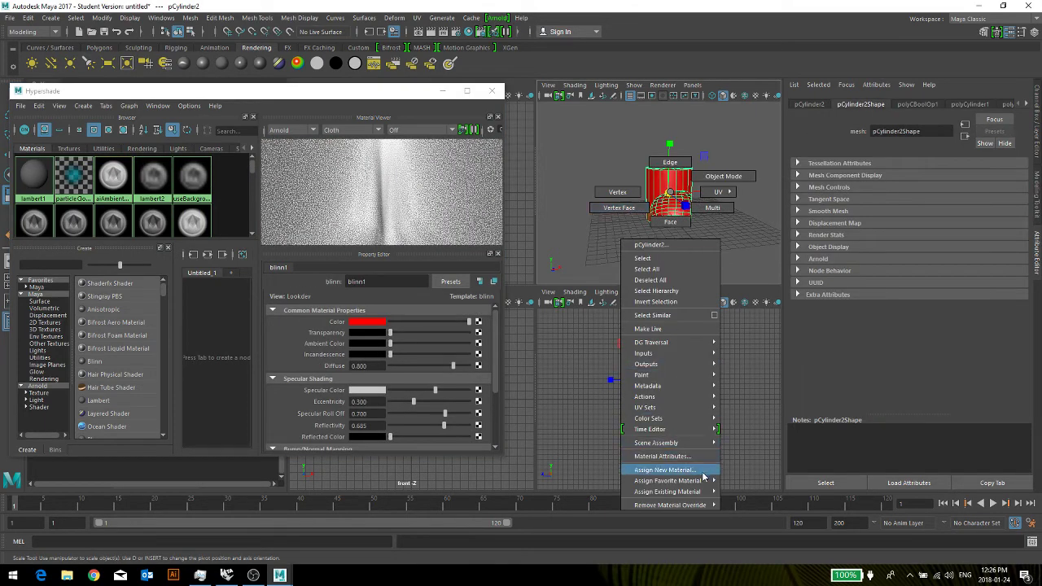
mouse_move(705, 481)
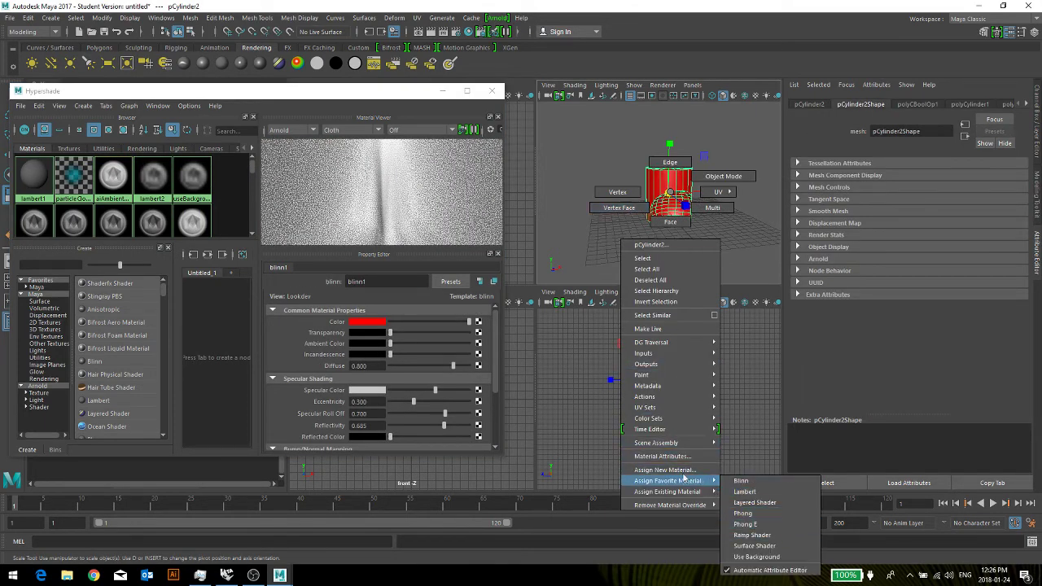
click(680, 471)
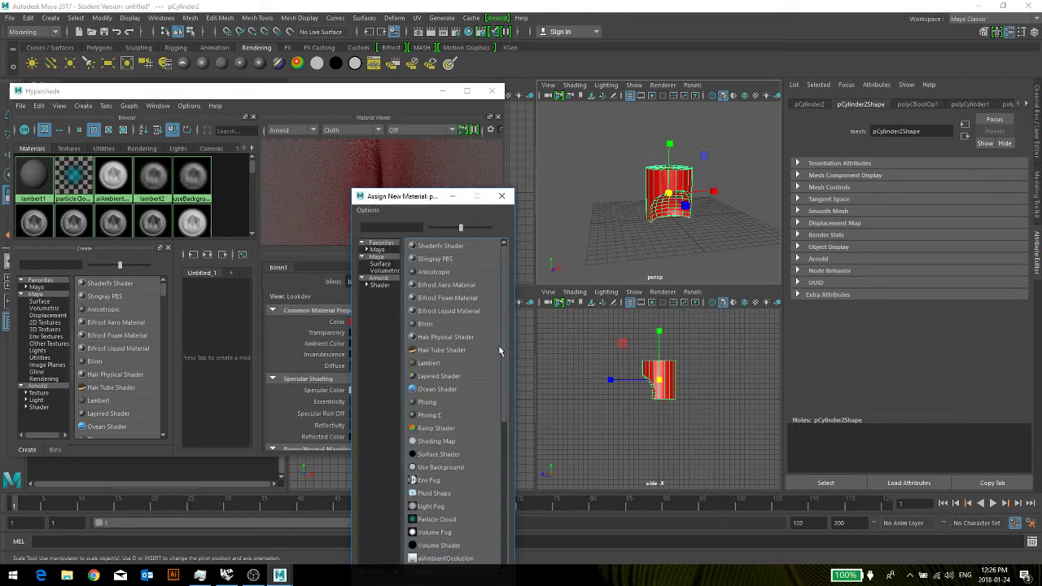
scroll(472, 483, down, 2)
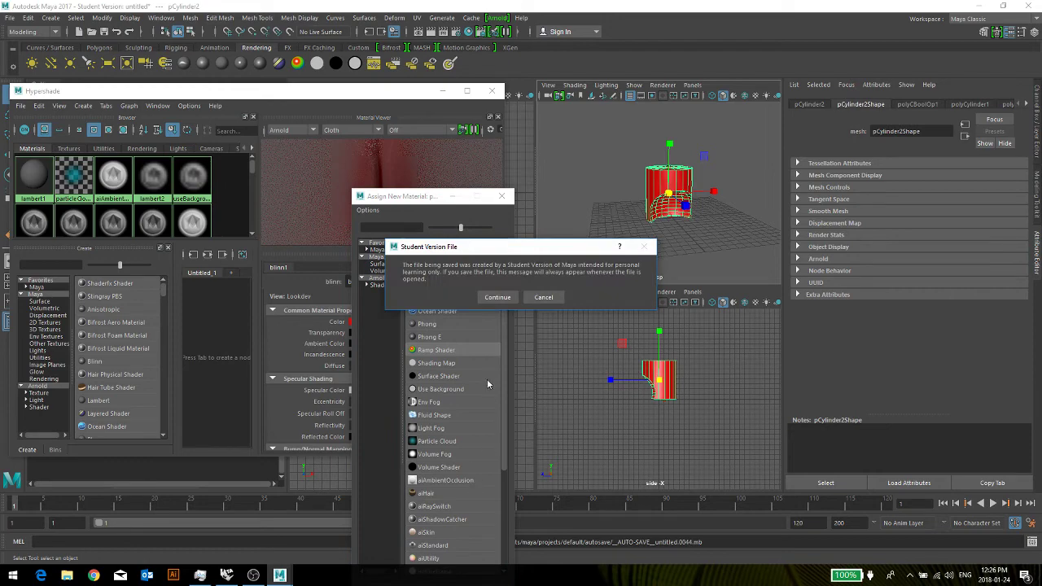
click(490, 298)
click(480, 482)
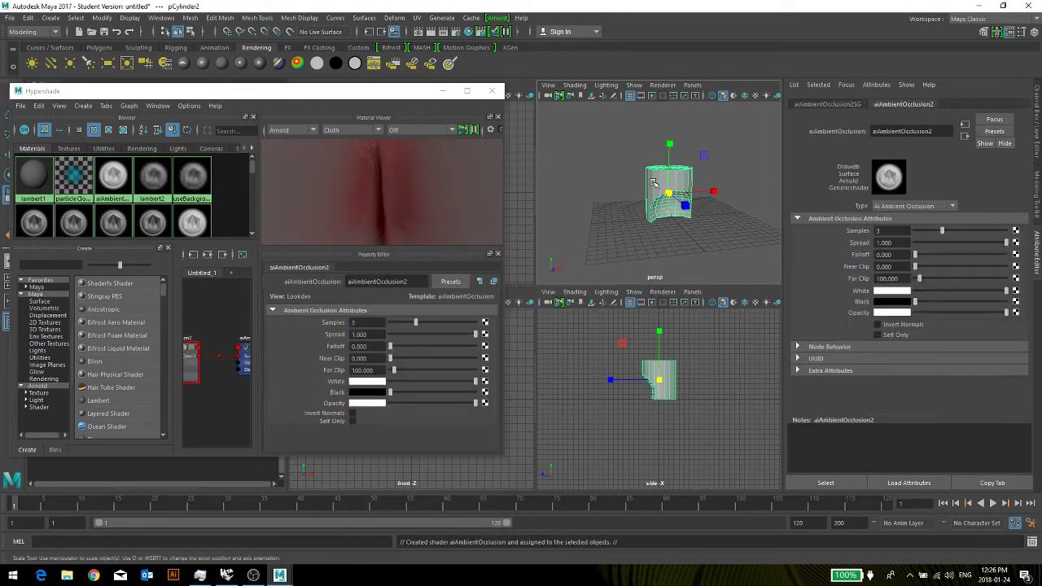
Deselect the cylinder, frame it closer in the perspective view and close the Hypershade
click(609, 155)
scroll(684, 150, up, 5)
click(486, 97)
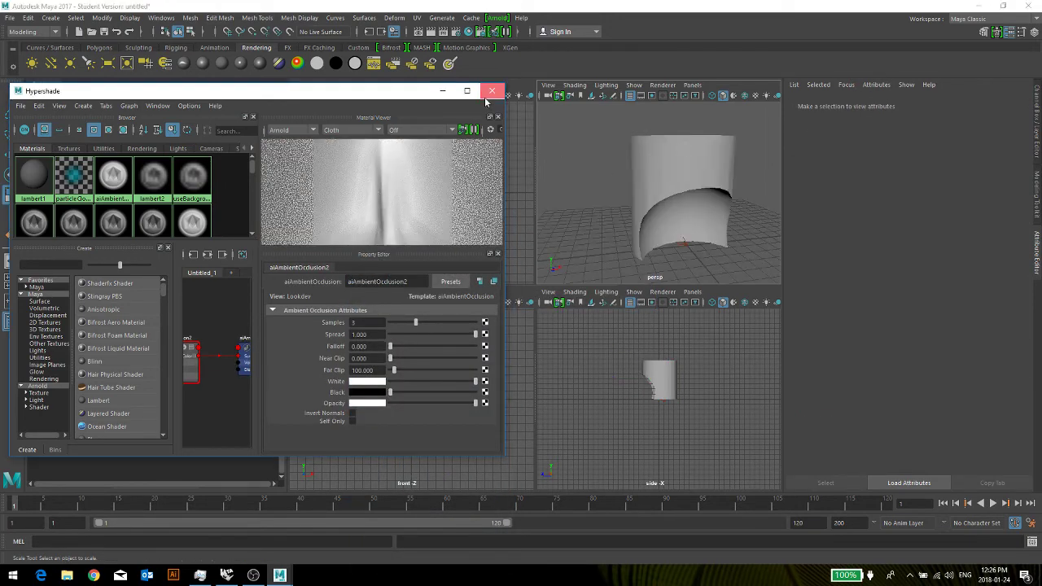
click(489, 93)
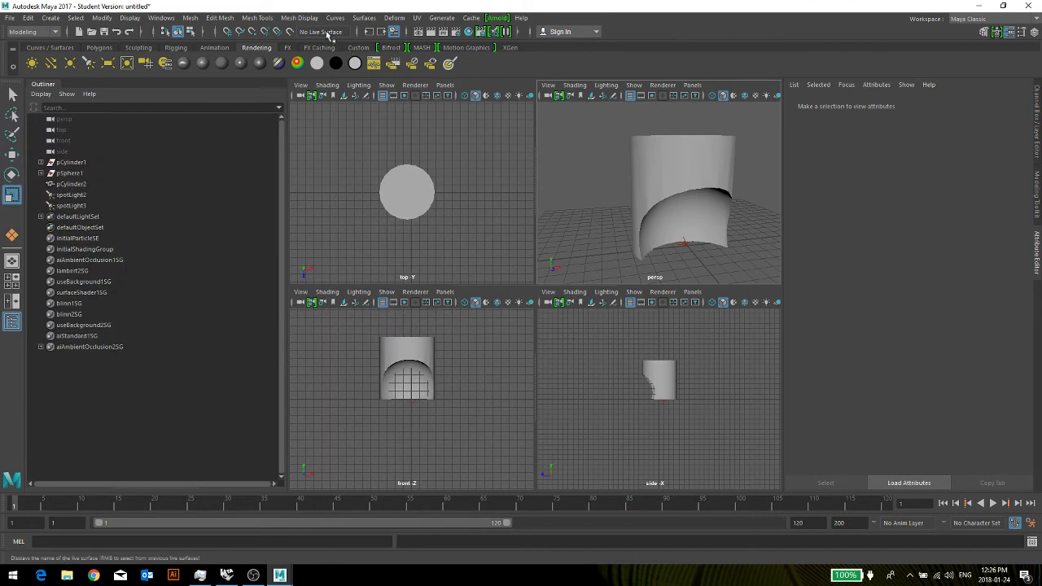
Render the full perspective view of the cylinder with its new ambient occlusion material in Arnold
click(428, 32)
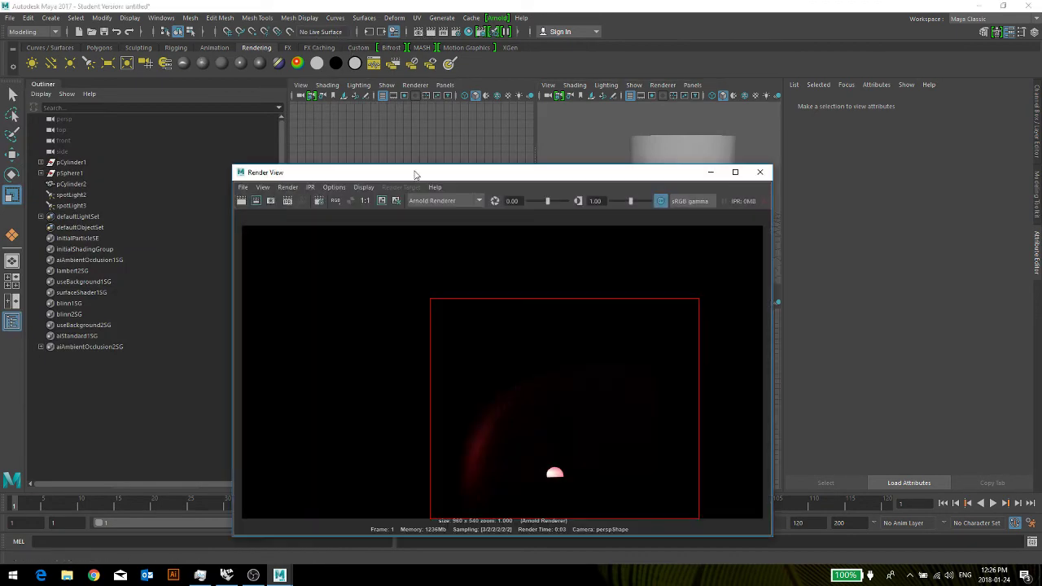
drag(413, 174, 239, 91)
mouse_move(217, 188)
mouse_down()
mouse_move(419, 303)
mouse_move(542, 421)
mouse_up()
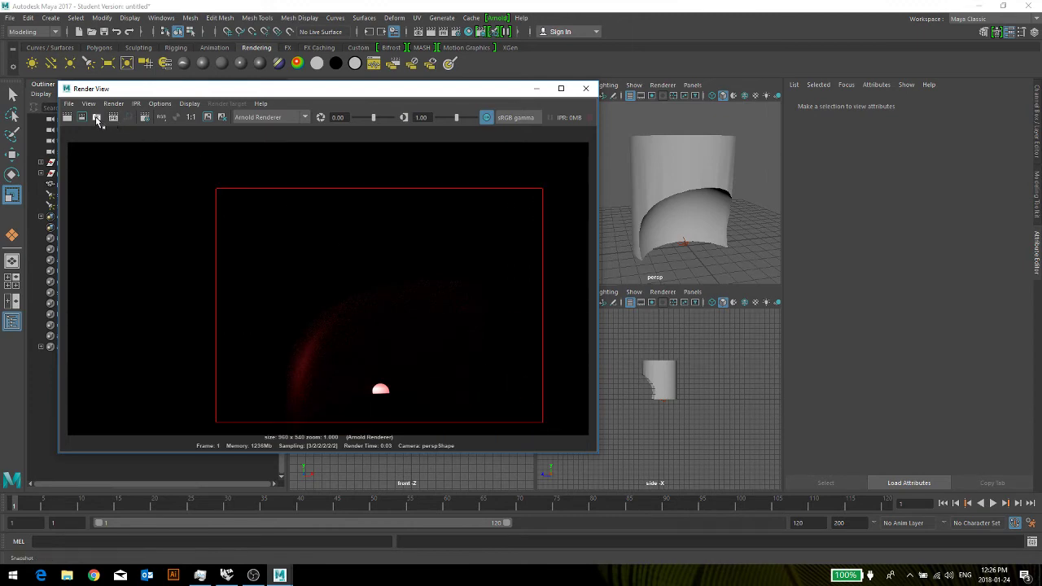
click(67, 117)
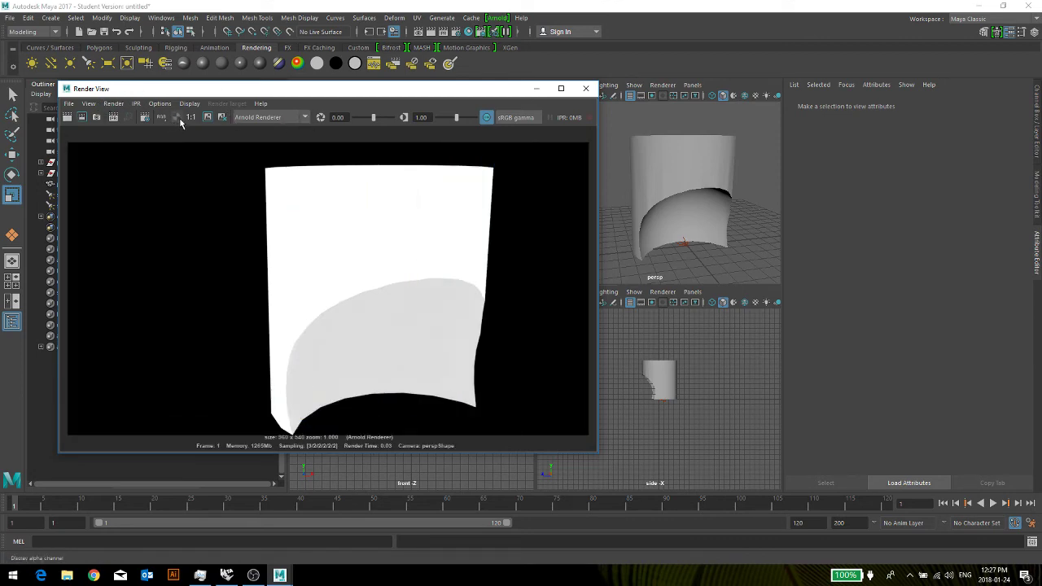
Save the rendered image as a raw PNG named "test one" in the project's images folder and close the render window
click(69, 104)
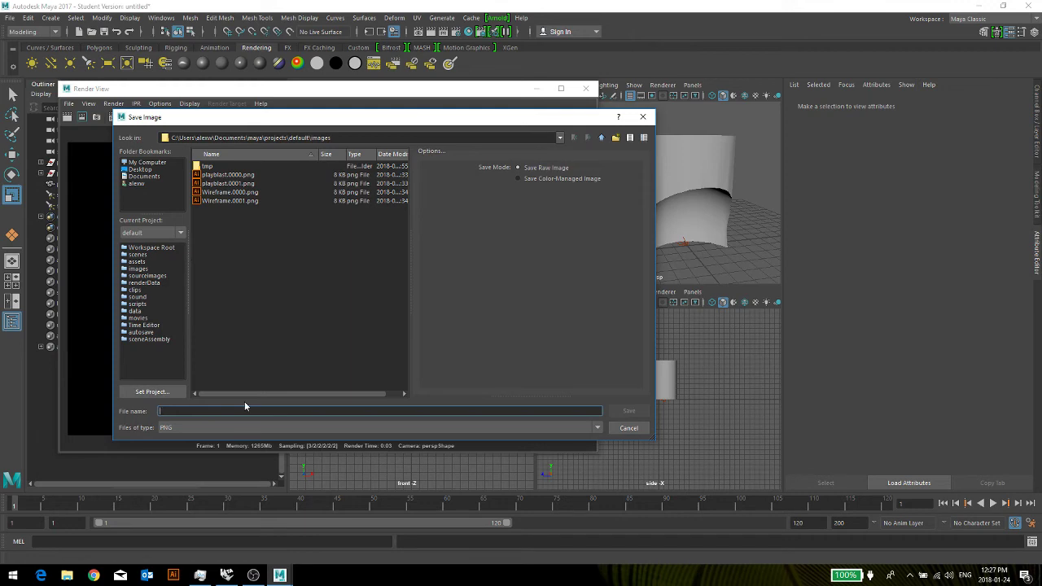
text(test one)
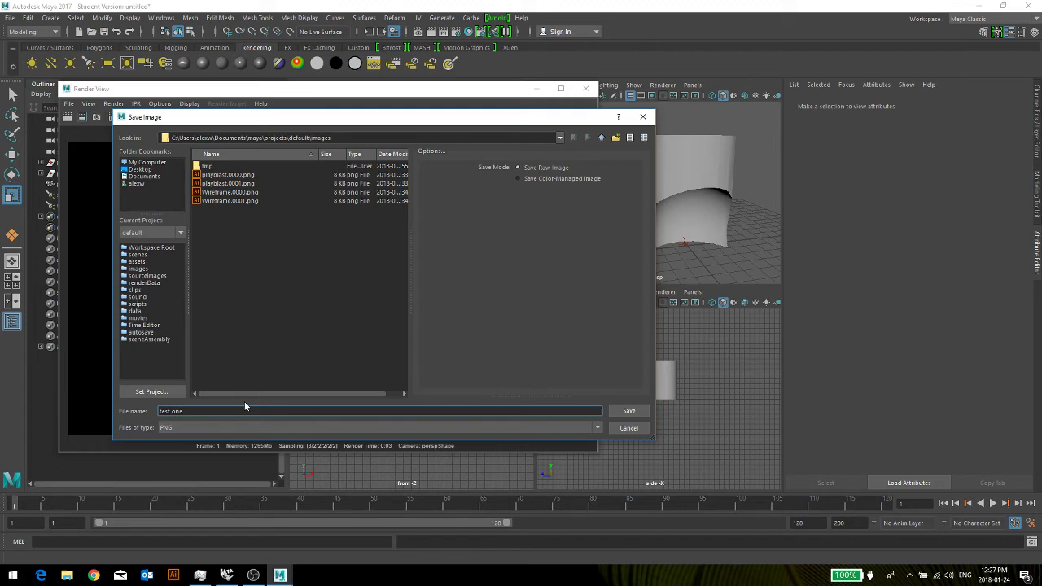
key(Return)
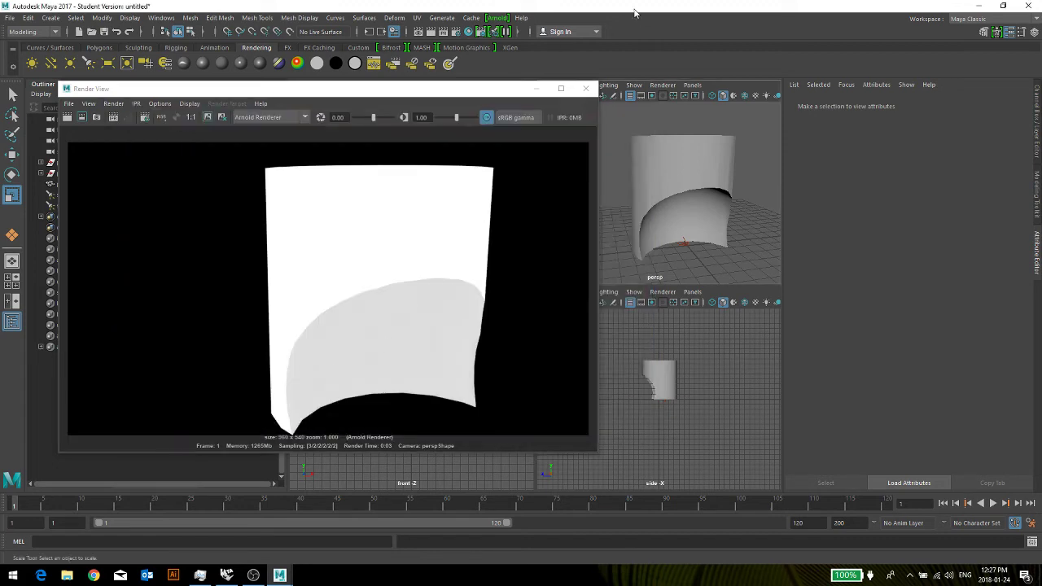
click(585, 88)
click(676, 167)
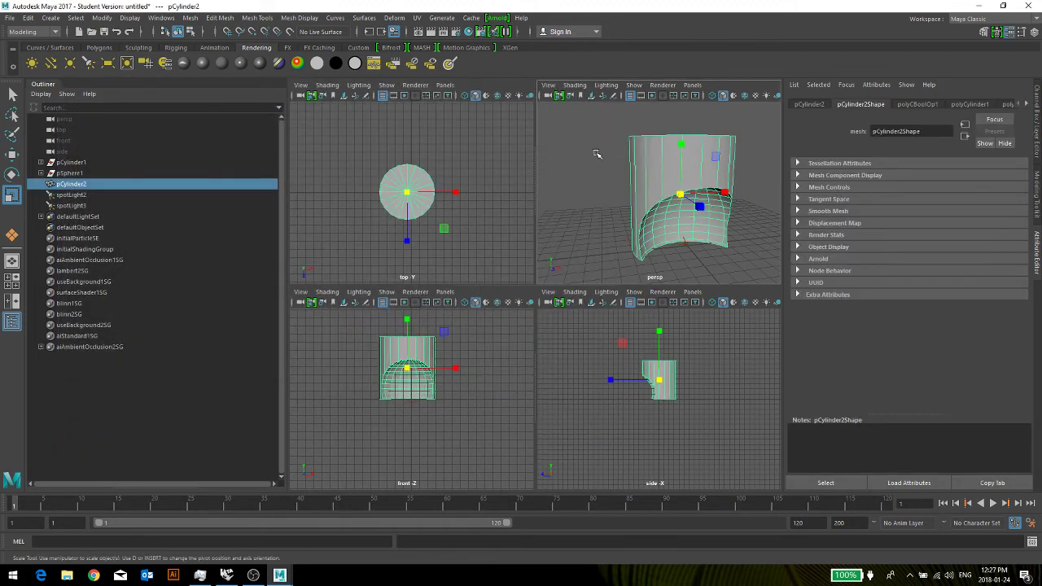
click(758, 163)
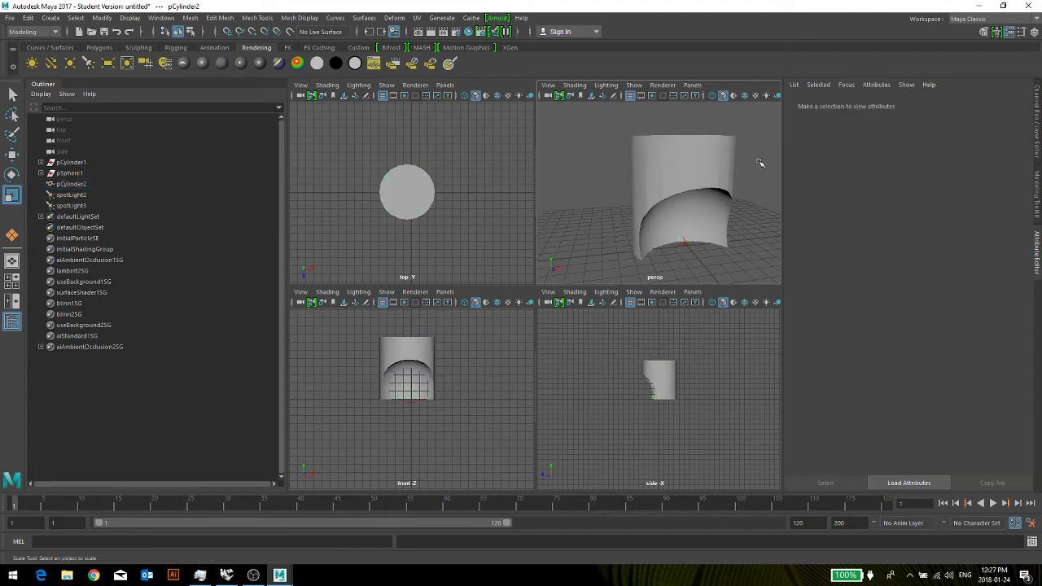
Assign a new Use Background material to the cut cylinder and deselect it
click(705, 166)
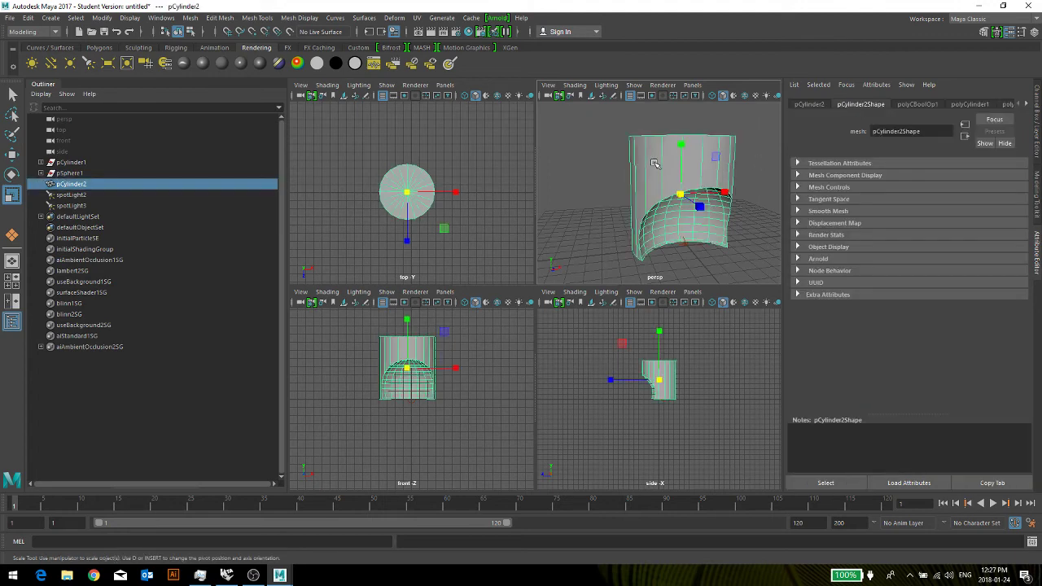
right_drag(654, 163, 615, 440)
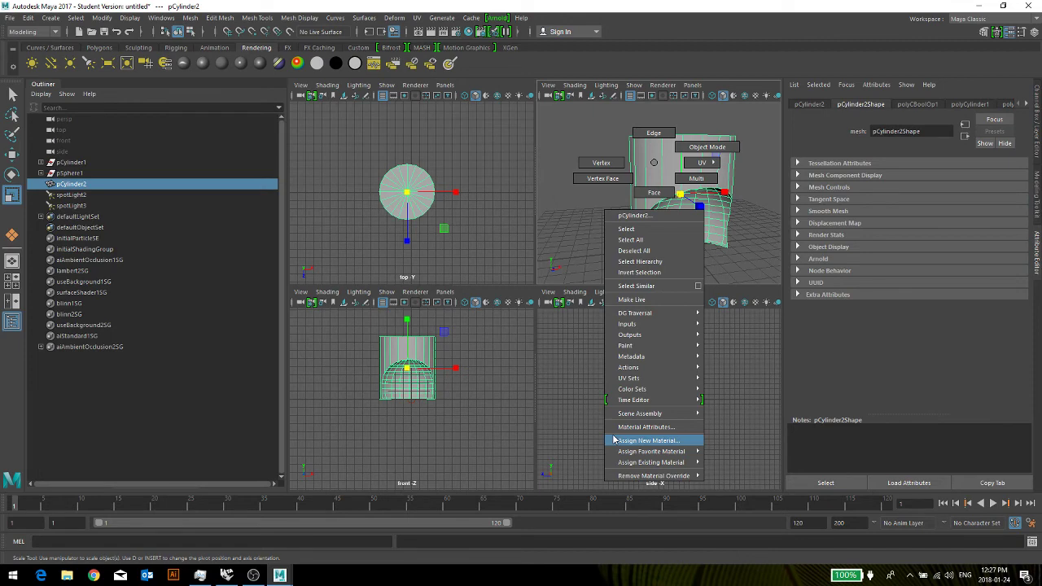
right_drag(615, 441, 629, 456)
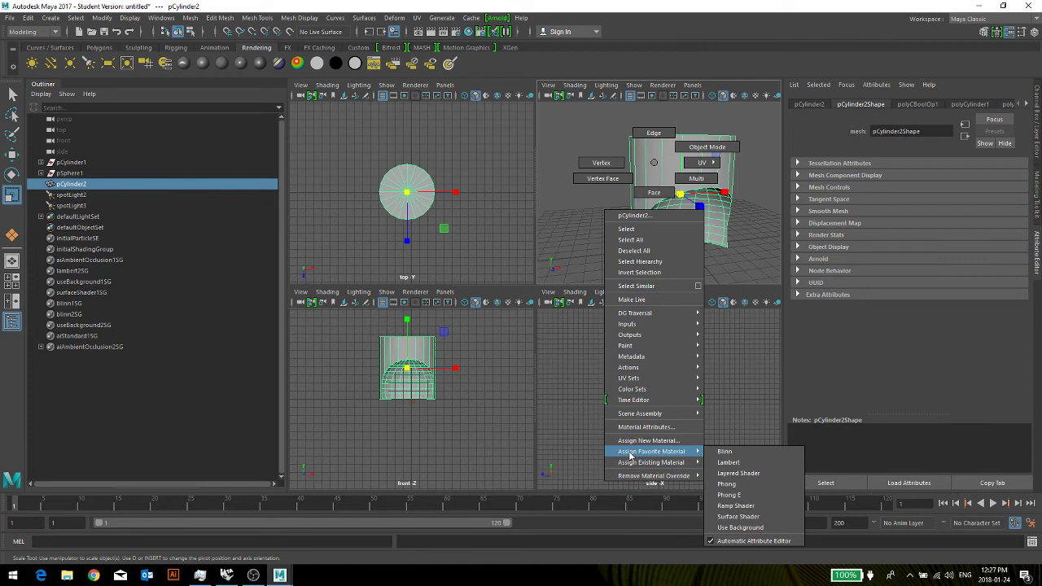
right_drag(629, 455, 633, 444)
scroll(496, 411, down, 3)
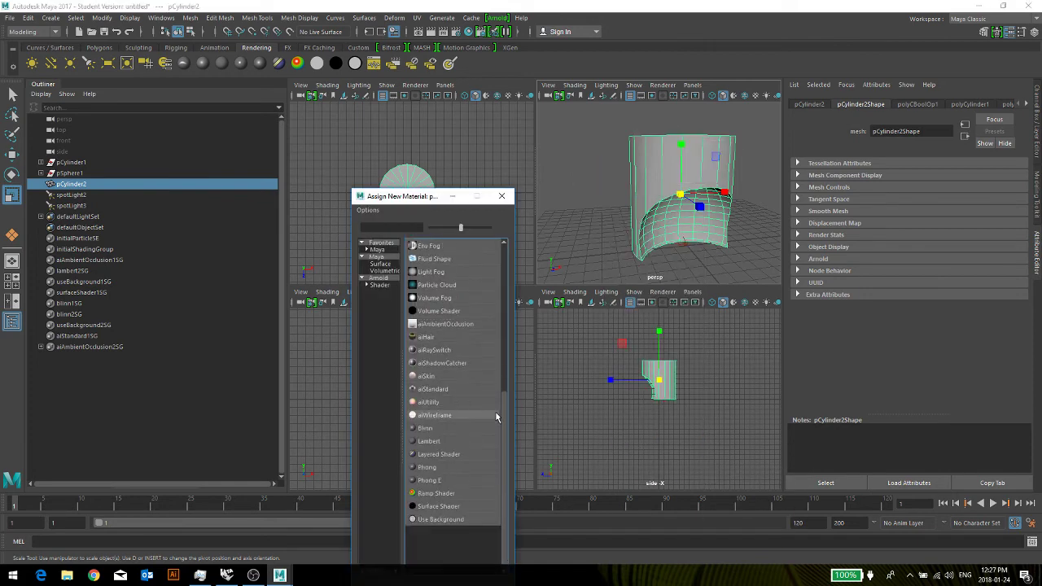
click(456, 520)
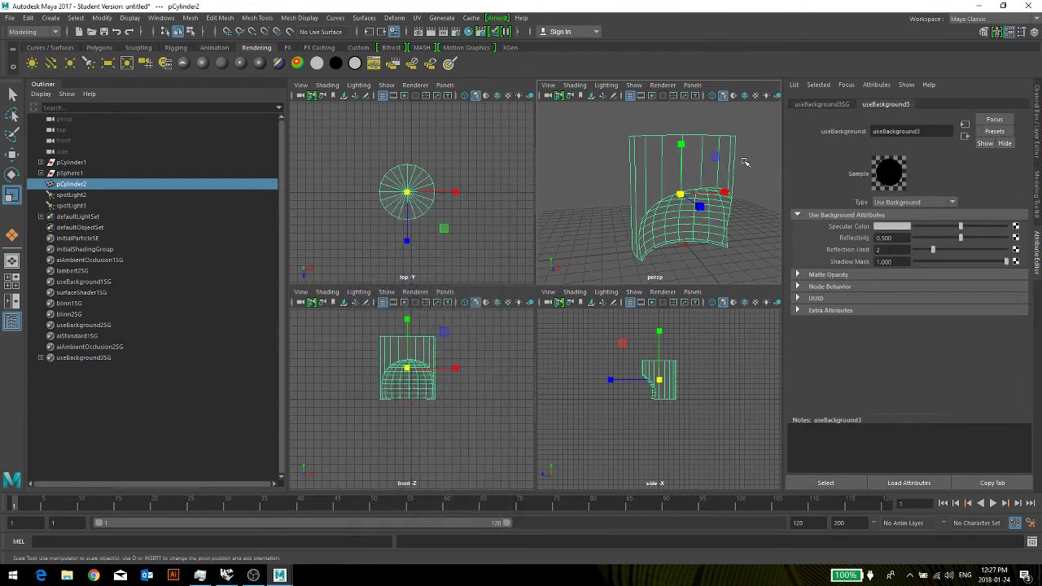
click(642, 116)
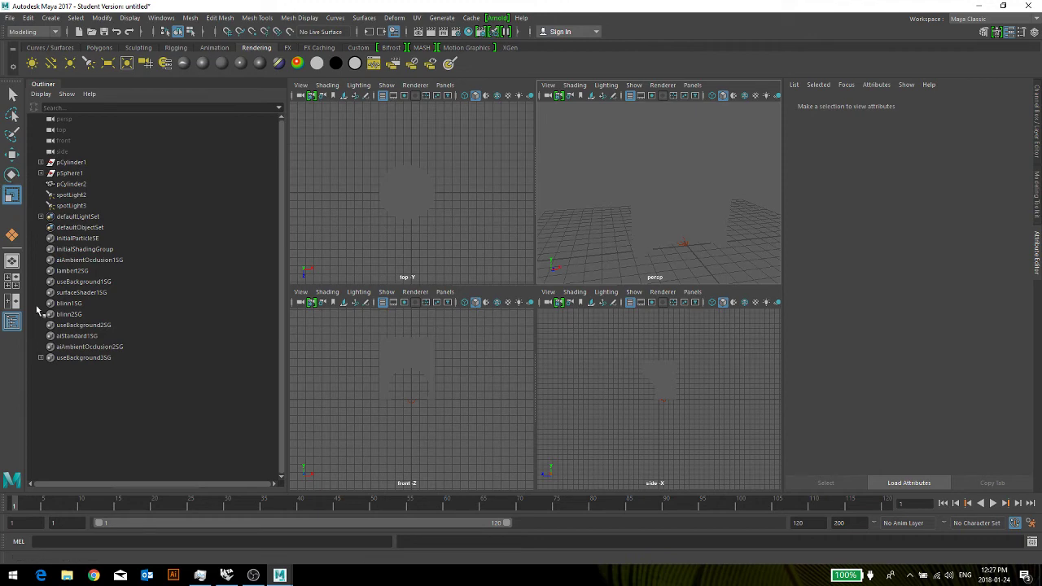
Show only the perspective view and turn on Wireframe on Shaded
click(12, 261)
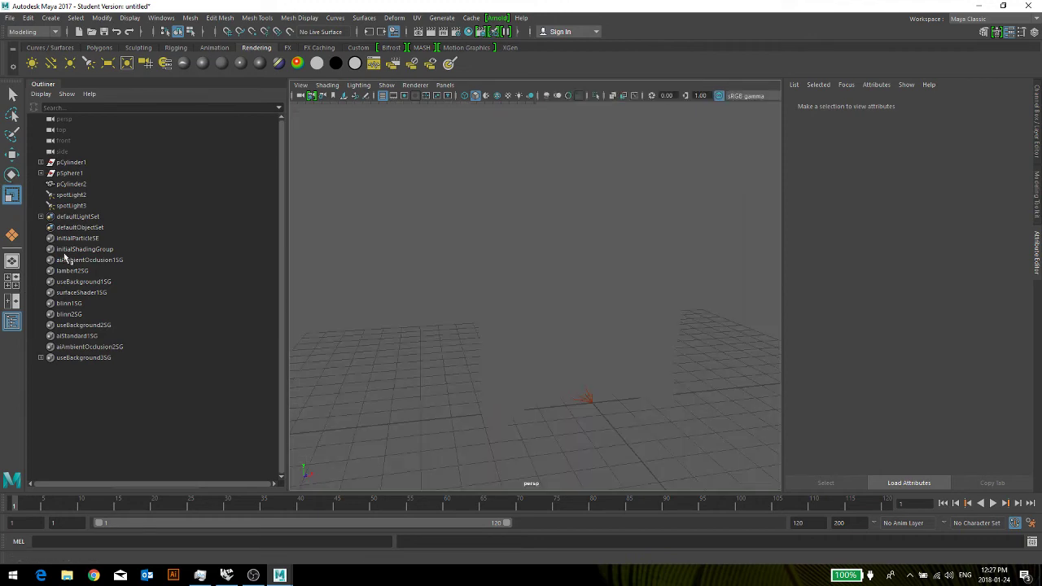
click(333, 88)
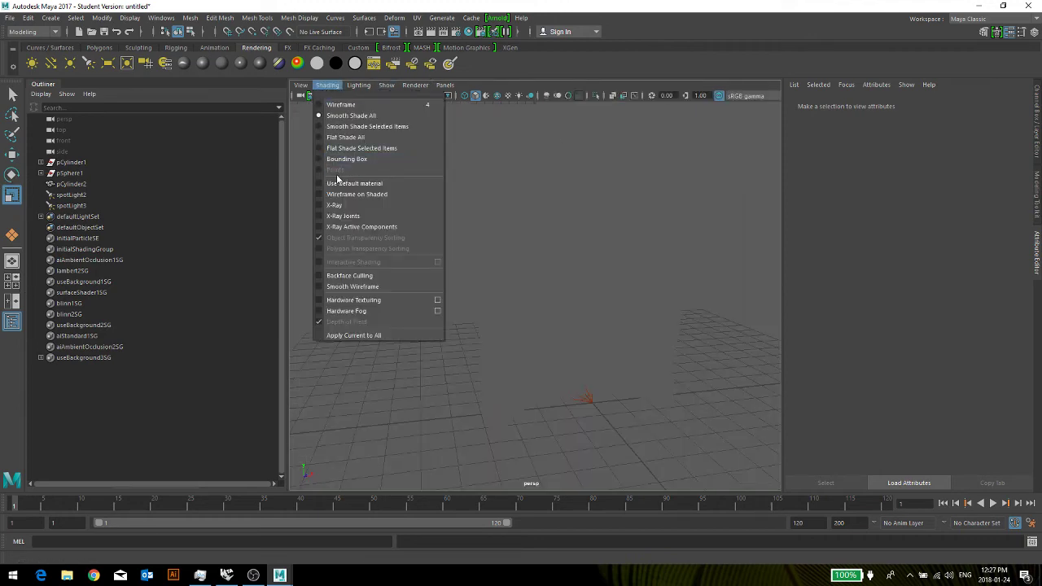
click(355, 194)
Set the cut cylinder's wireframe color to black in RGB mode, then deselect it and close the color settings
click(539, 205)
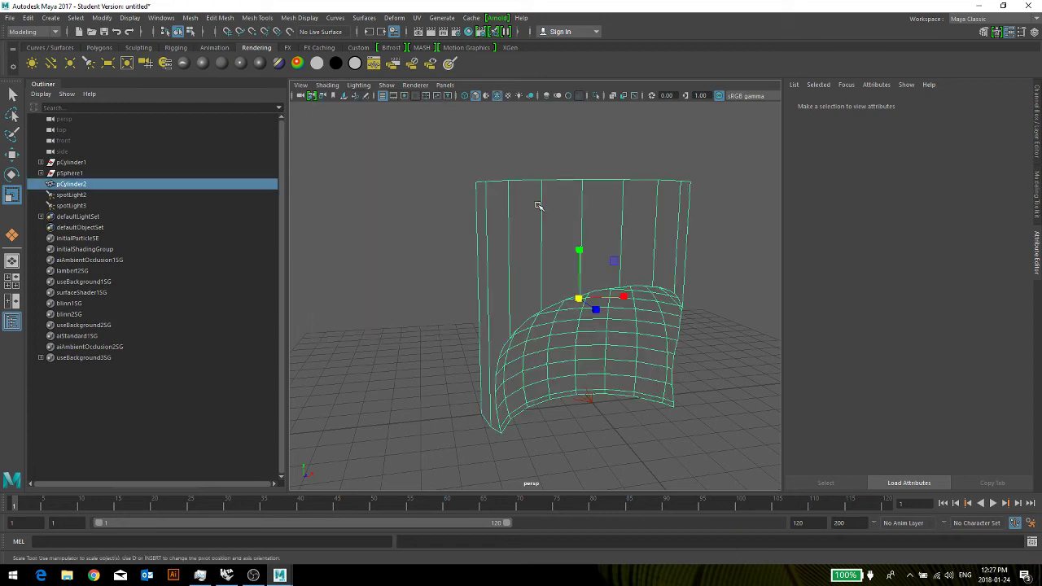
click(130, 19)
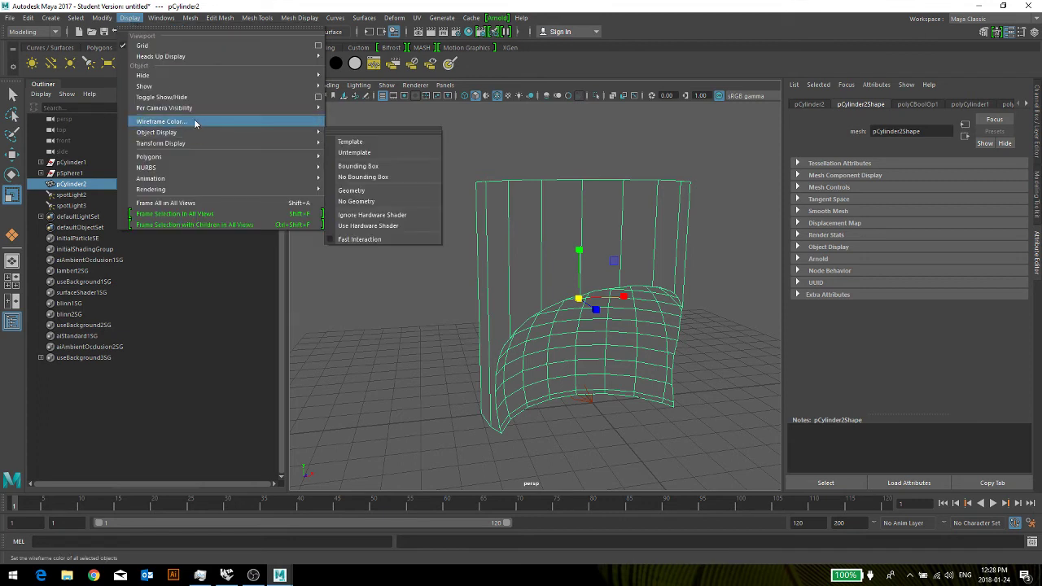
click(237, 122)
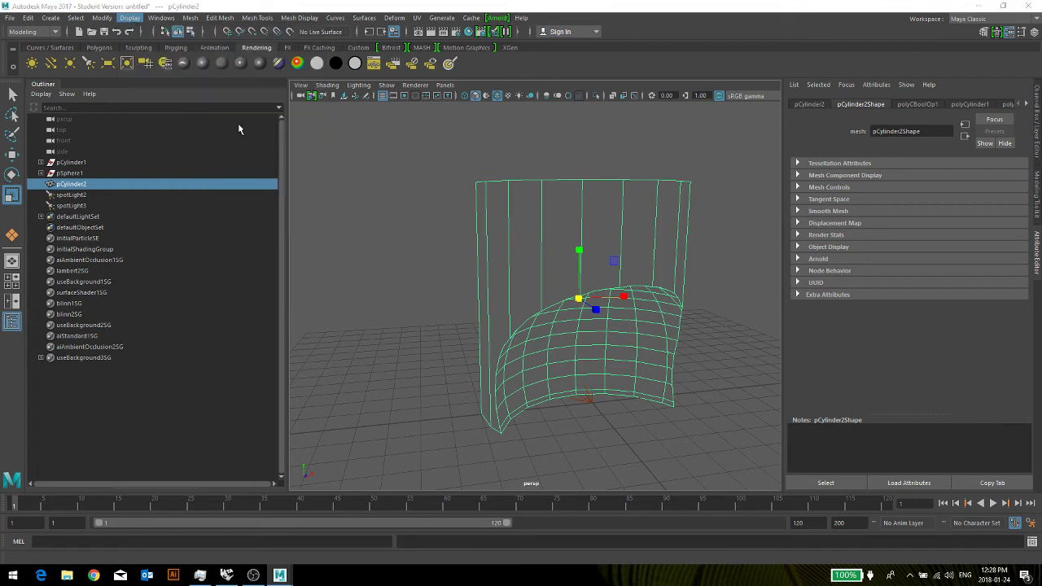
click(705, 165)
click(690, 182)
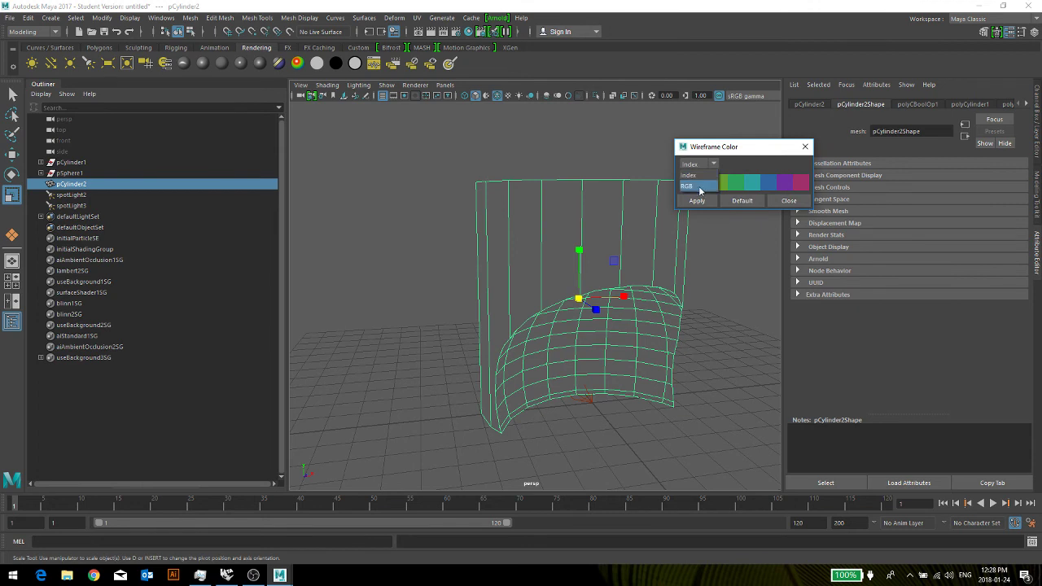
click(689, 179)
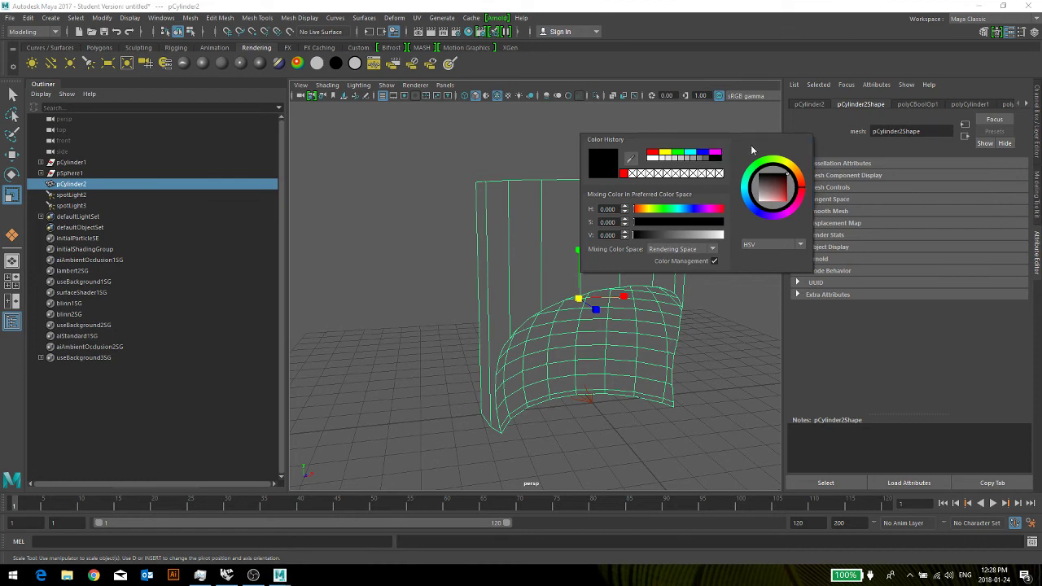
click(690, 201)
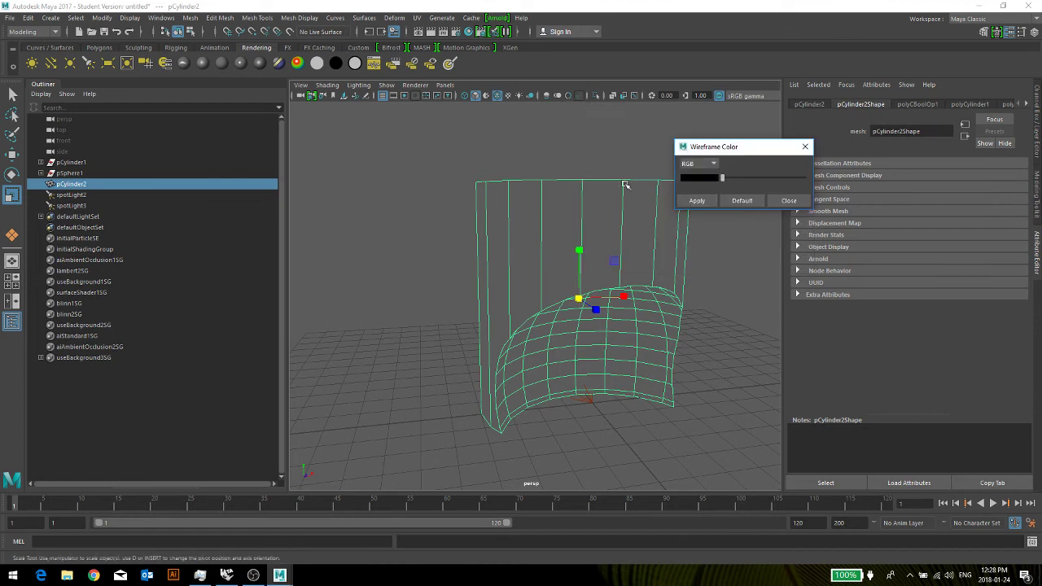
click(586, 173)
click(772, 201)
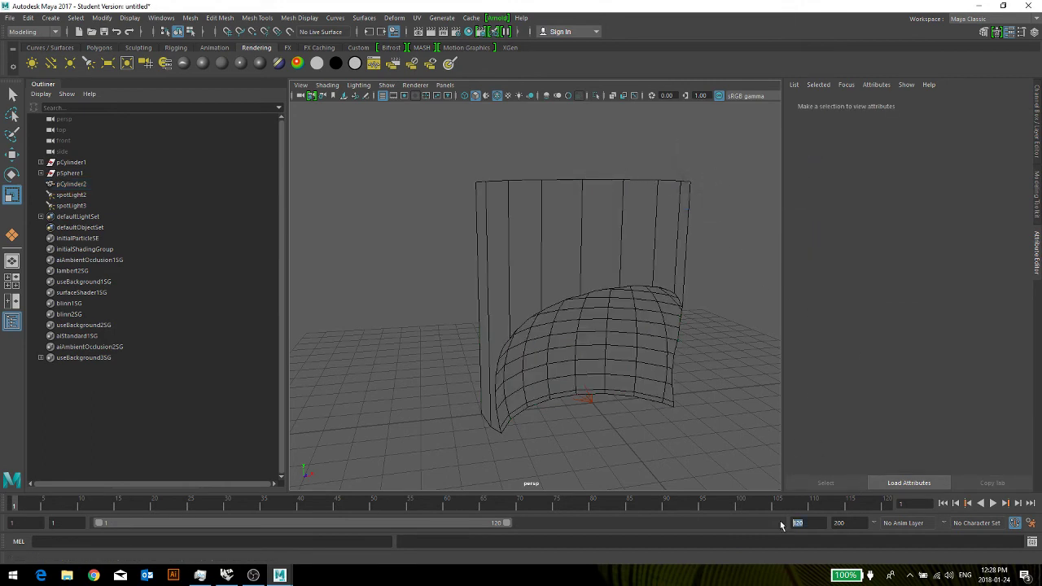
Set the end frame of the playback range to 0
drag(790, 523, 810, 519)
text(0)
key(Return)
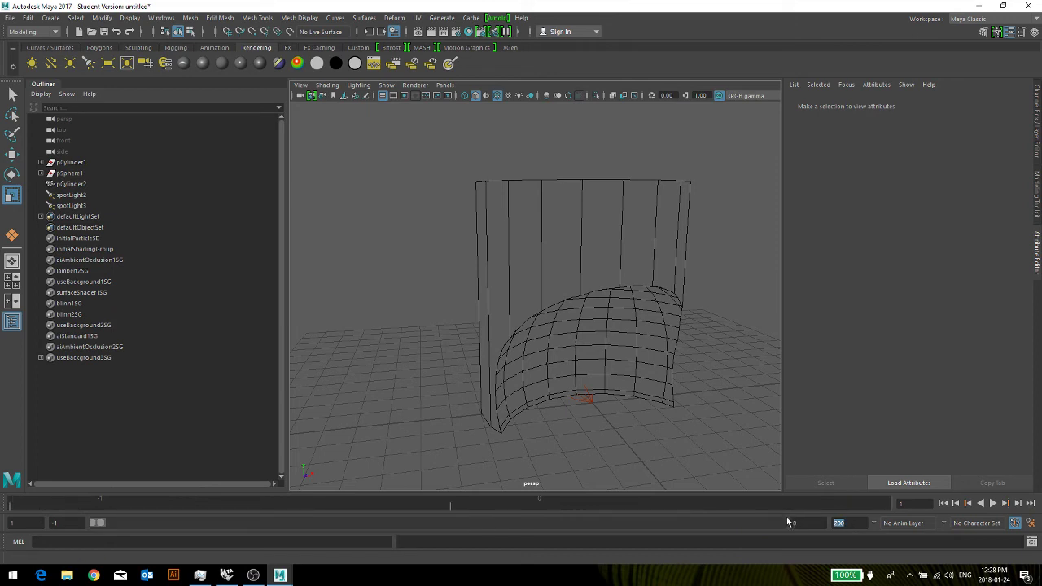
Playblast the perspective view of the black wireframe cylinder from the timeline
right_click(887, 504)
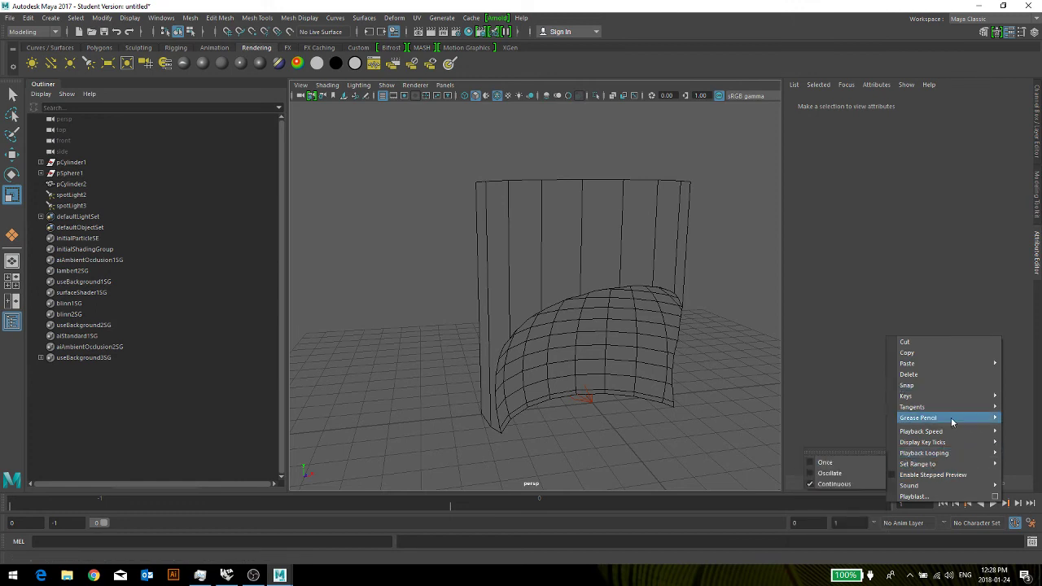
mouse_move(944, 457)
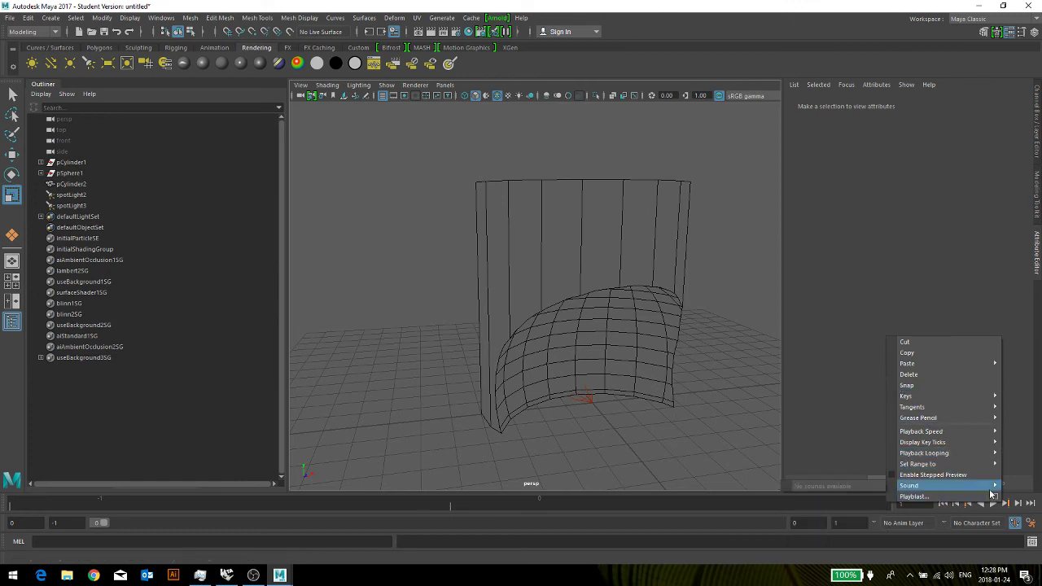
click(915, 496)
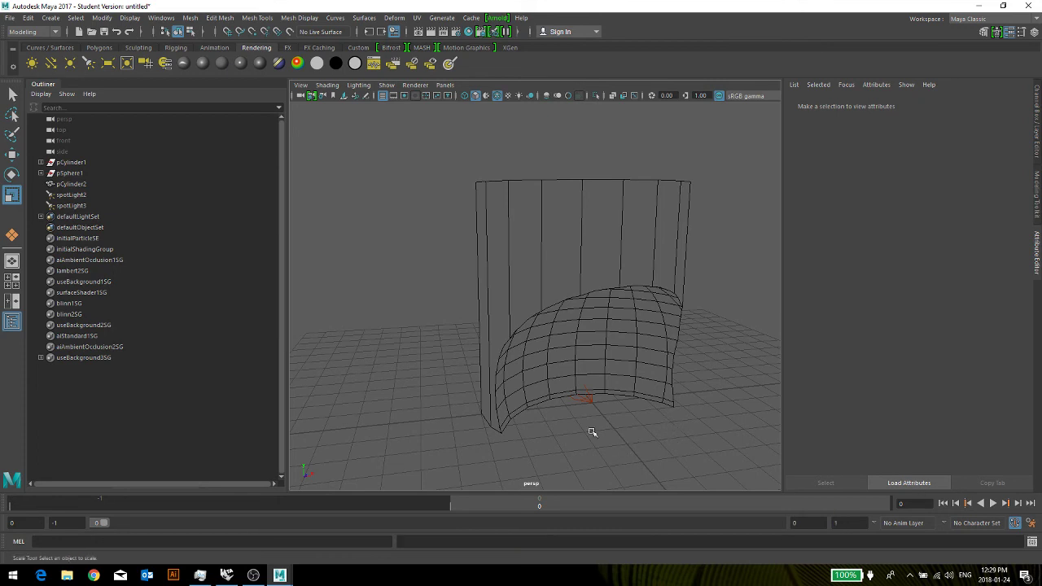
Assign a Blinn favorite material to the cut cylinder and deselect it
click(563, 350)
scroll(560, 393, down, 3)
scroll(576, 342, up, 3)
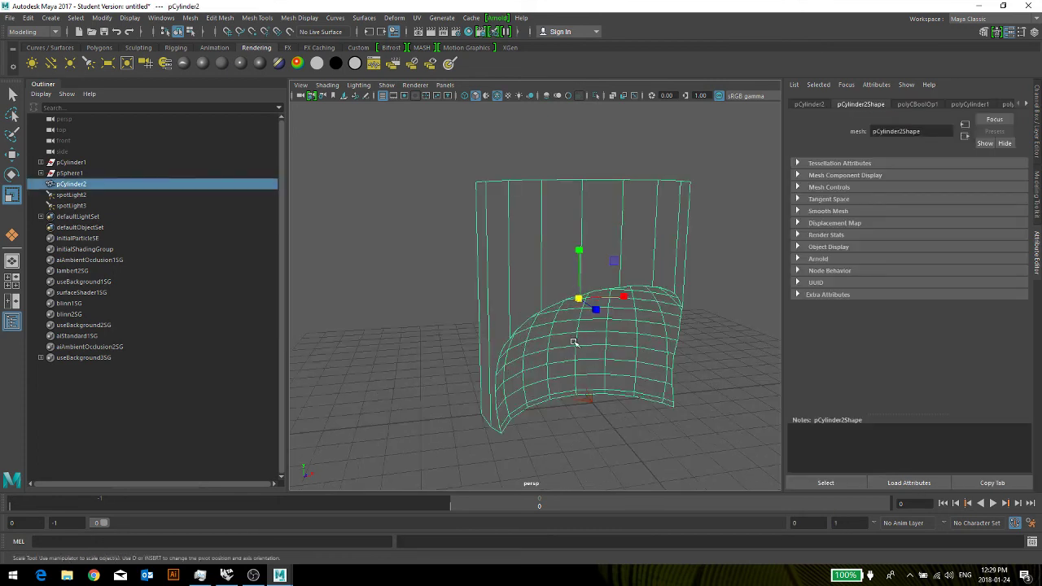
right_click(637, 262)
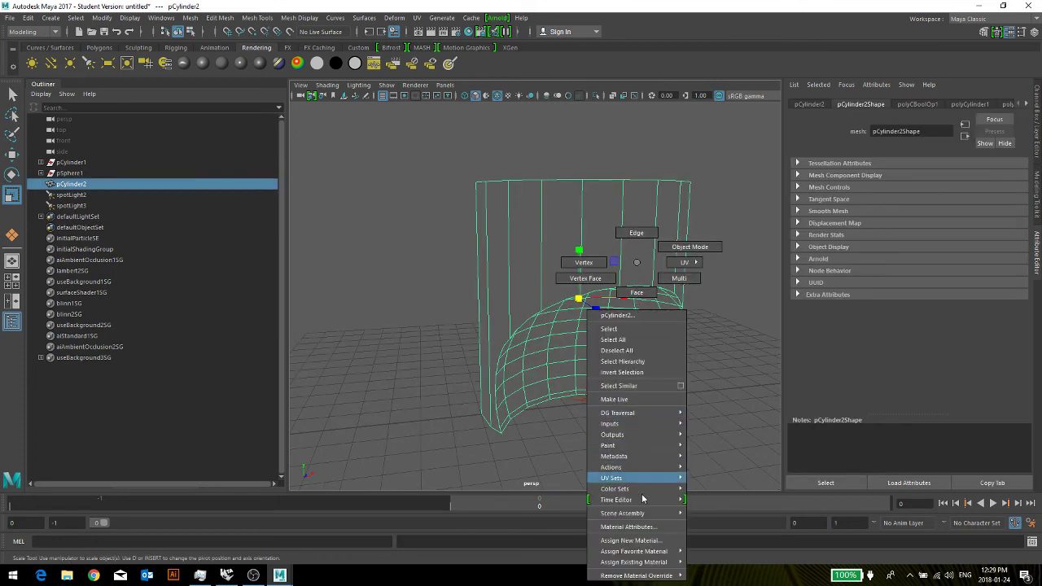
click(643, 527)
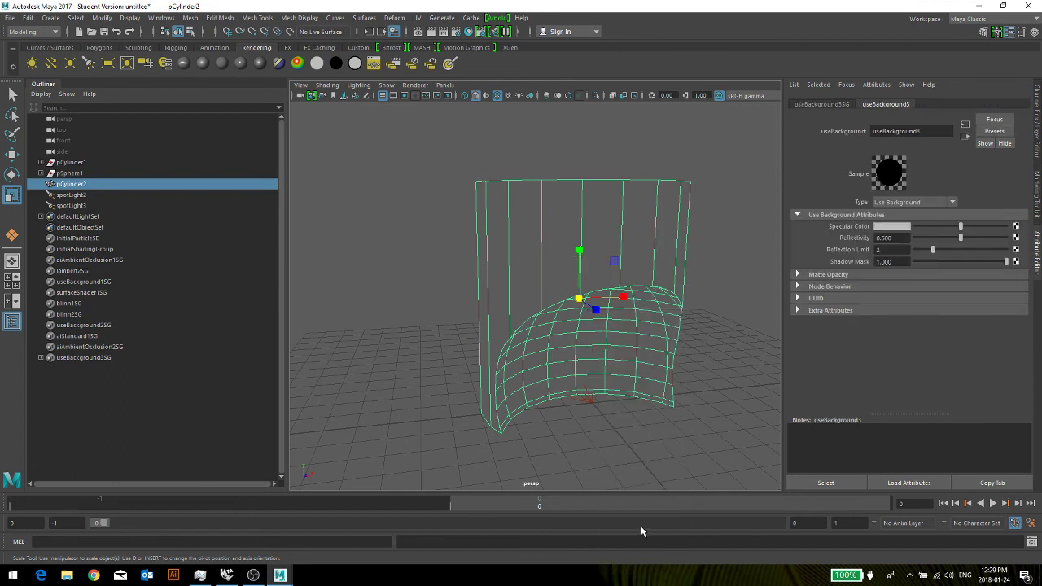
right_click(542, 380)
mouse_move(561, 551)
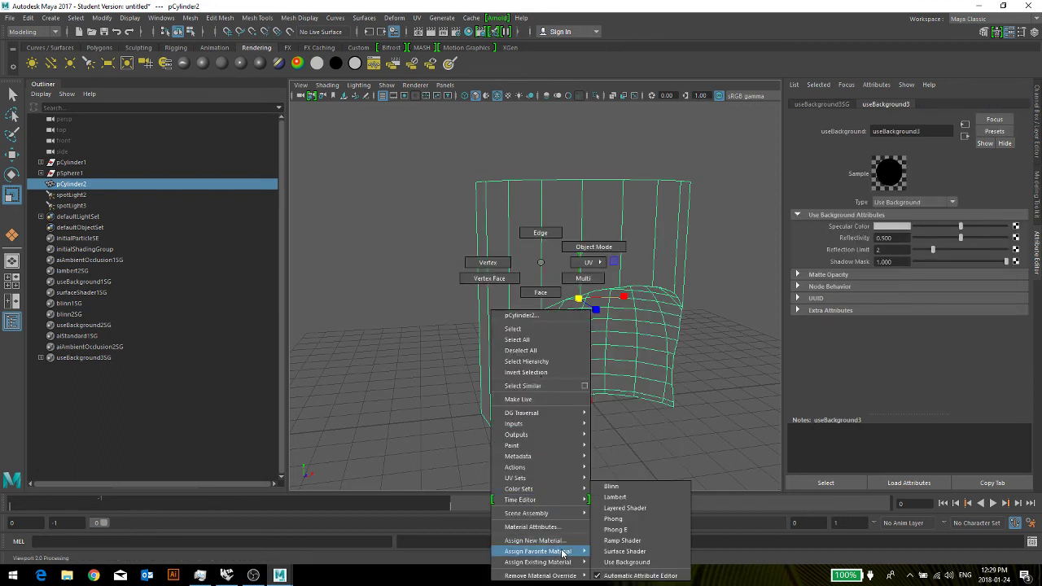
click(617, 488)
click(663, 448)
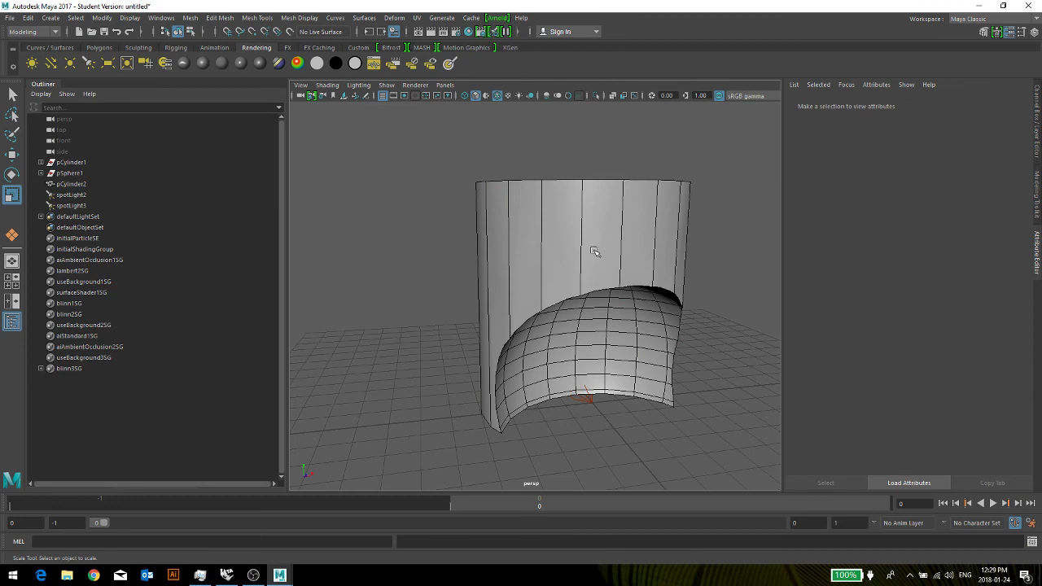
Turn off Wireframe on Shaded in the perspective view
click(597, 246)
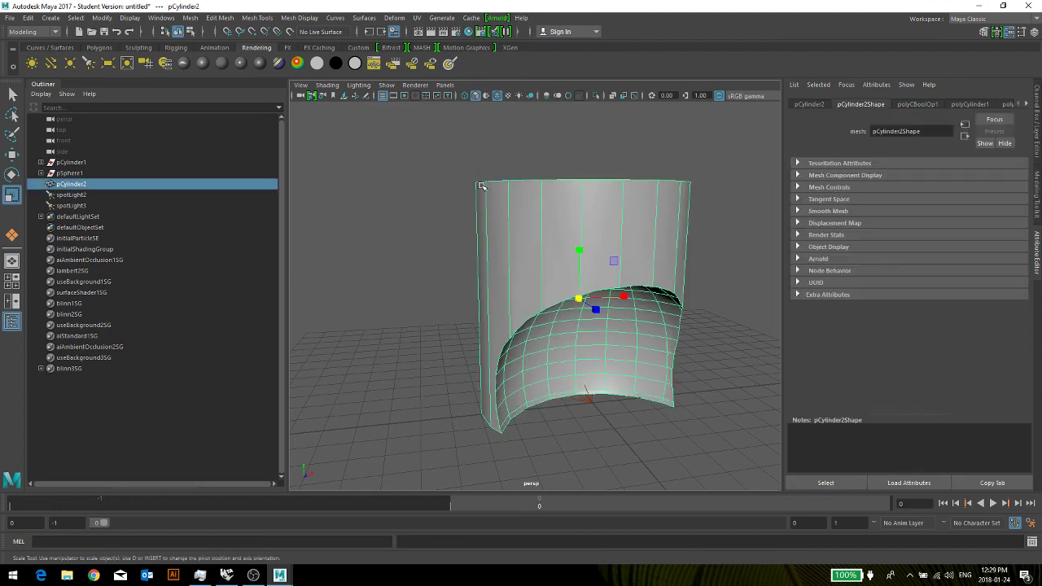
click(327, 85)
click(333, 194)
click(598, 145)
Switch to the Rendering menu set and add a new toon outline to the cut cylinder
click(665, 235)
click(21, 32)
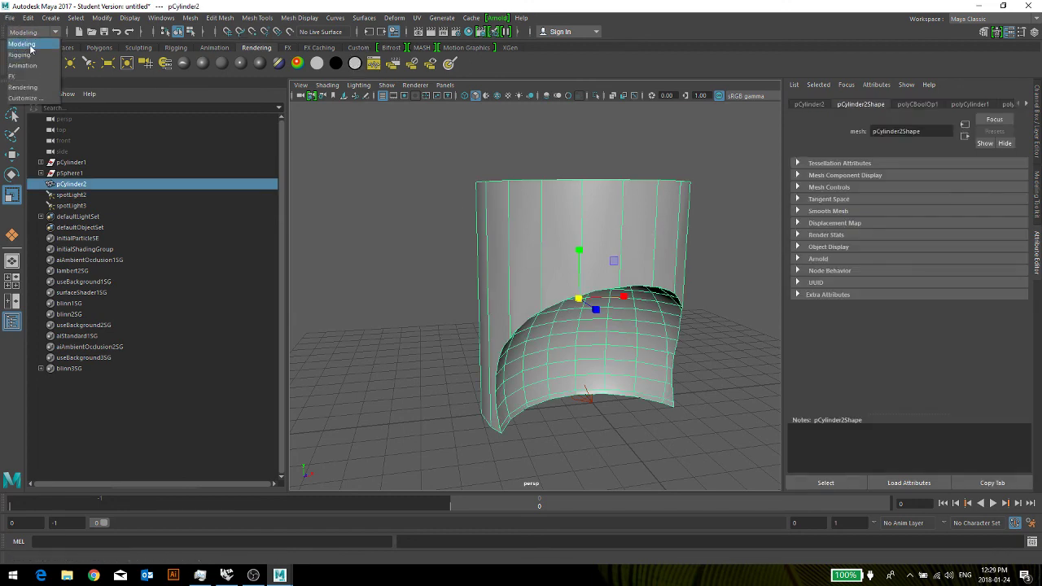
click(23, 87)
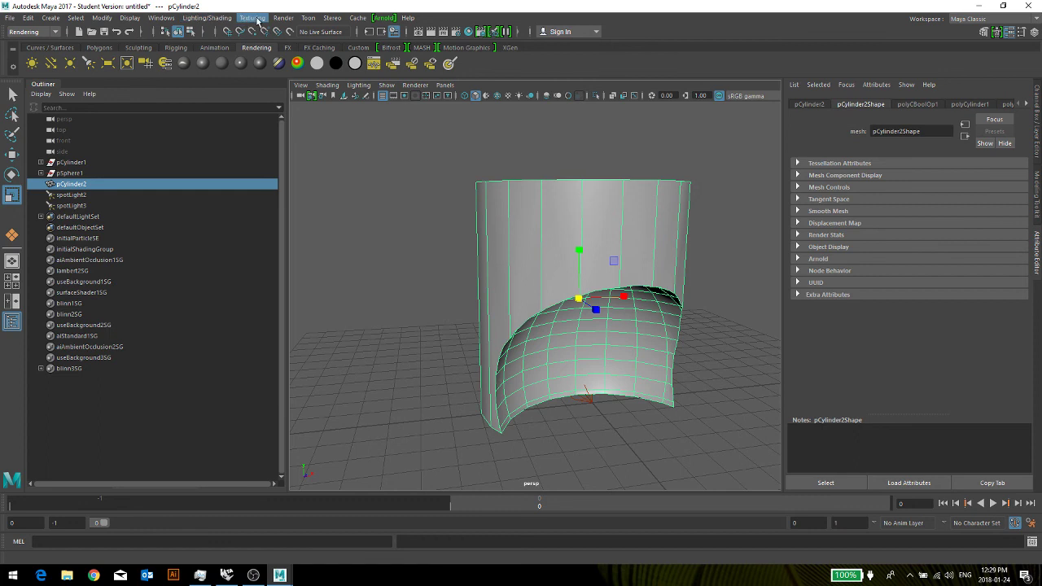
click(308, 19)
mouse_move(335, 57)
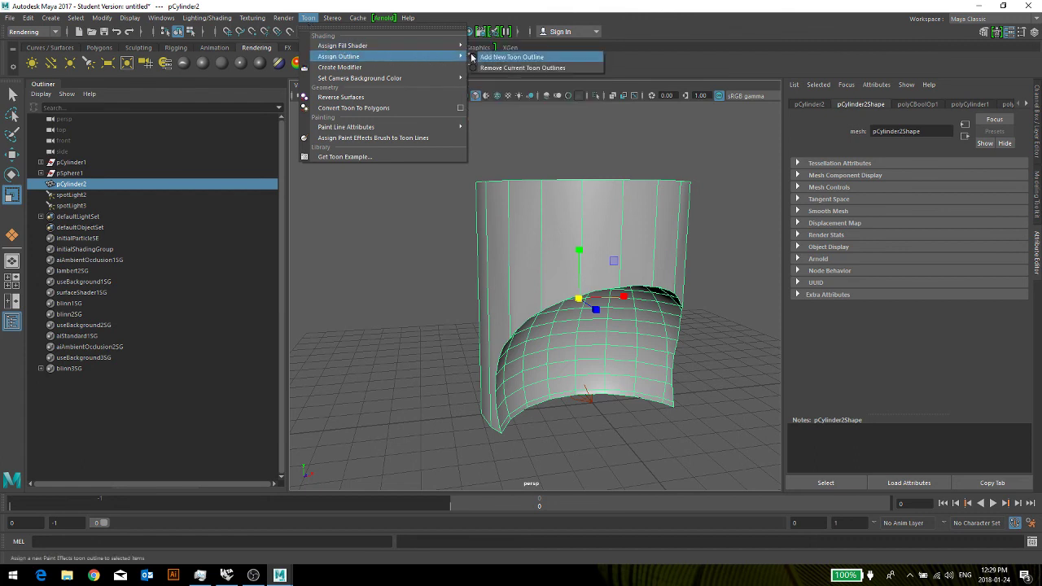
click(521, 57)
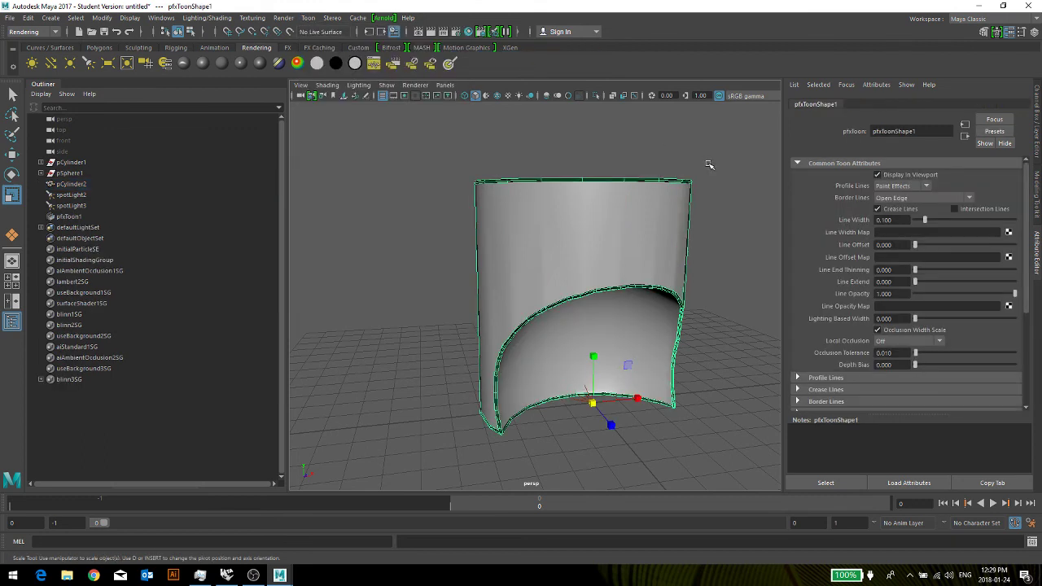
Select the toon outline around the cylinder and set its line width to 0.077
click(651, 221)
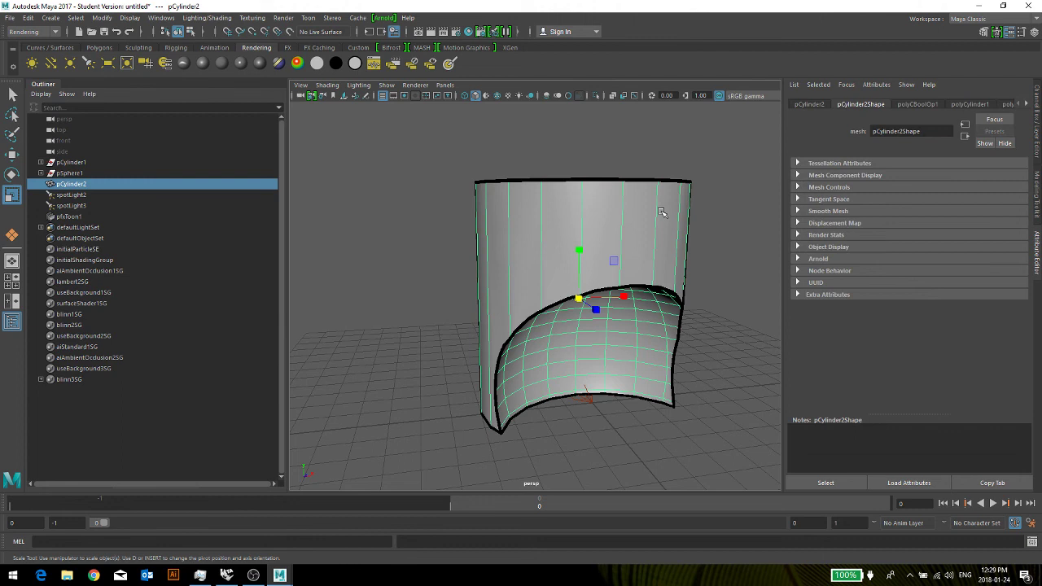
click(703, 178)
drag(721, 164, 421, 450)
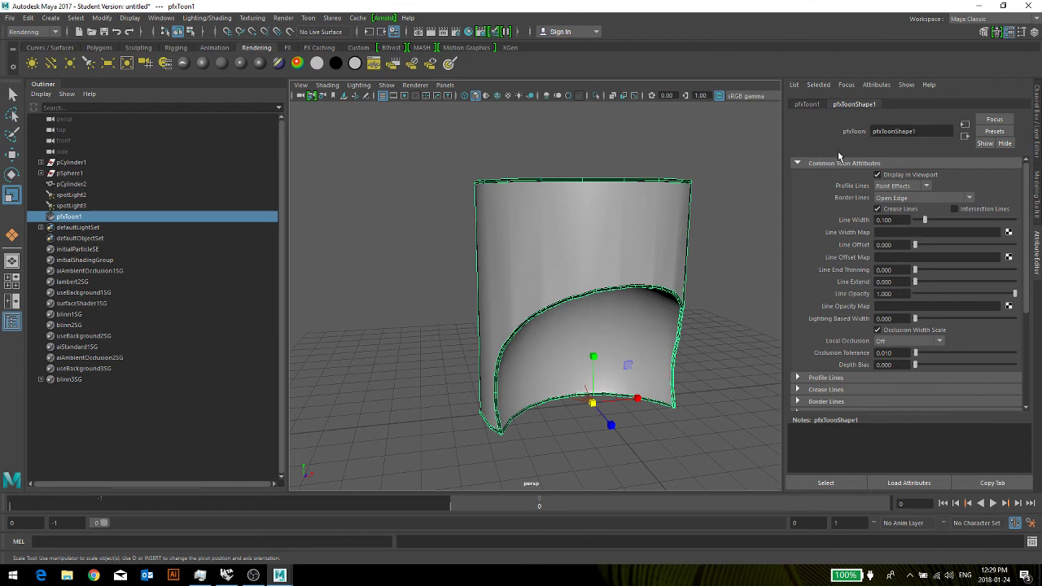
drag(924, 222, 923, 224)
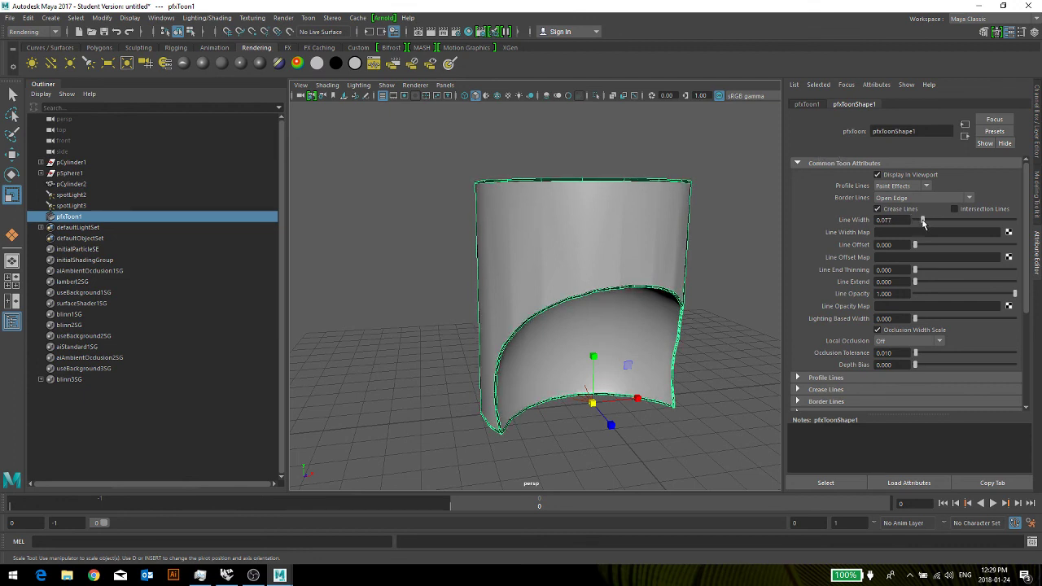
Examine the available profile line and border line options of the toon outline
click(925, 187)
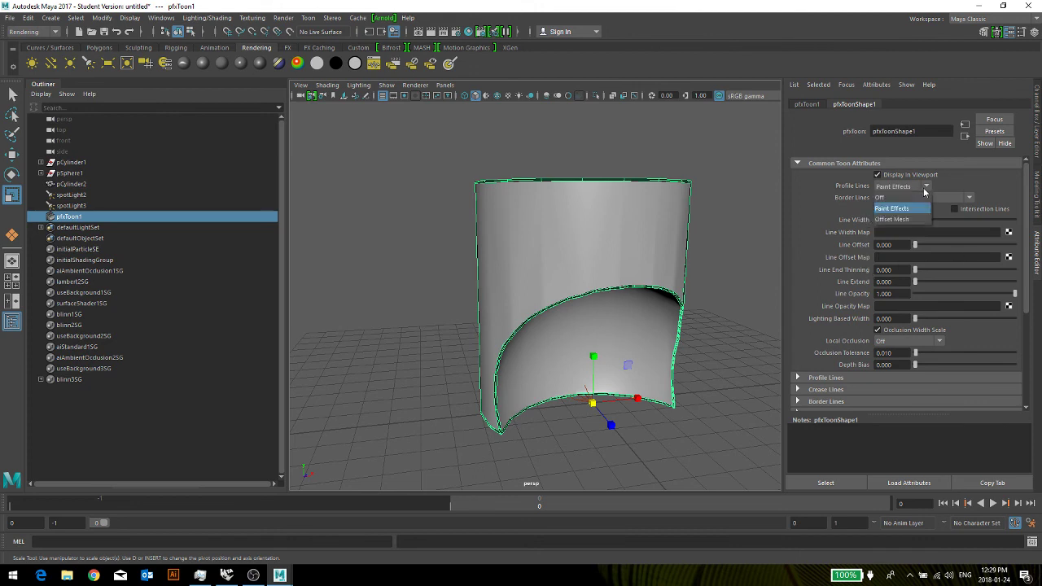
click(968, 188)
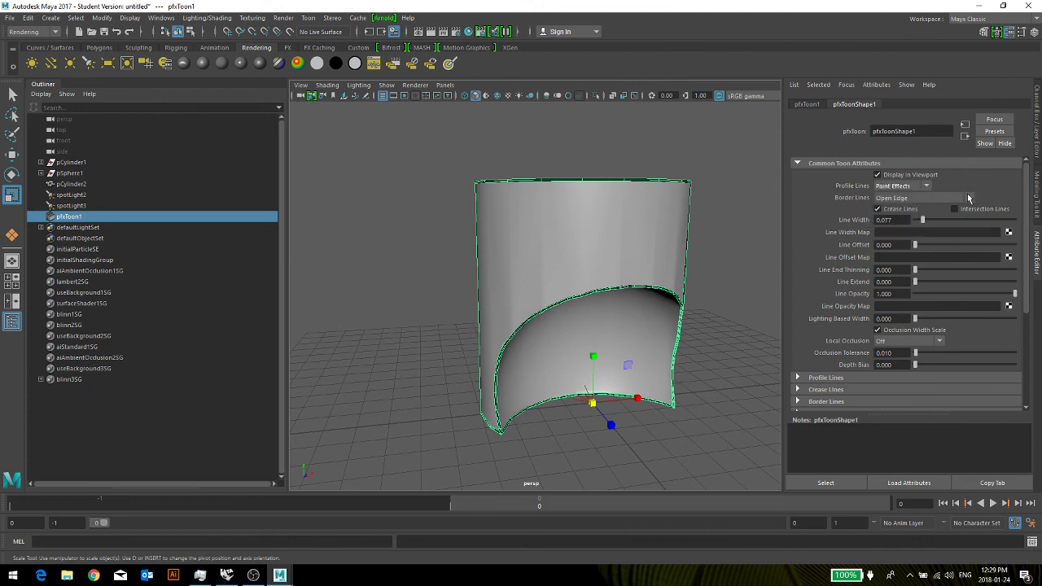
click(969, 197)
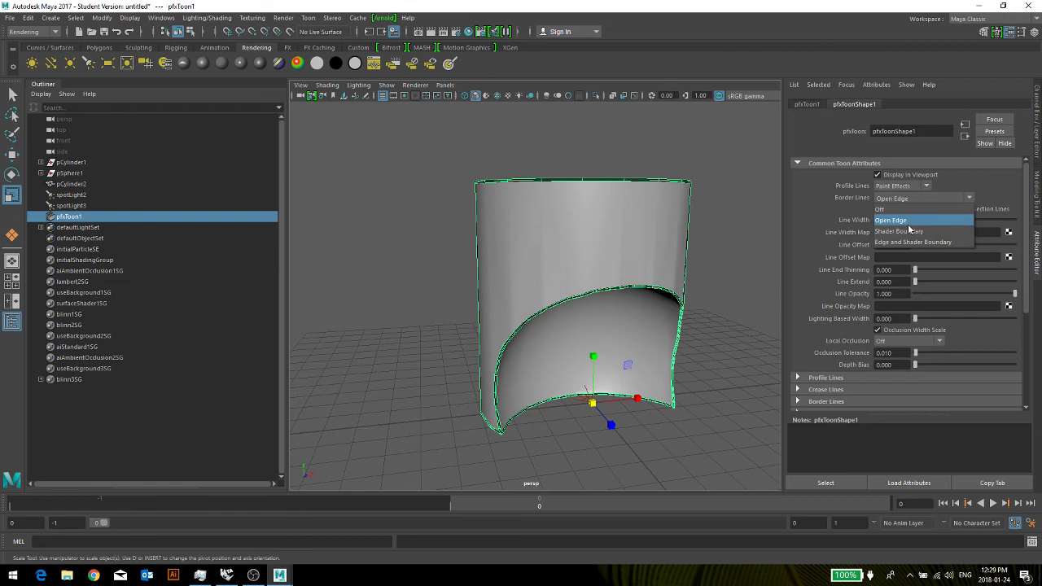
click(726, 216)
Deselect the toon outline and minimize the window to show the desktop
click(649, 219)
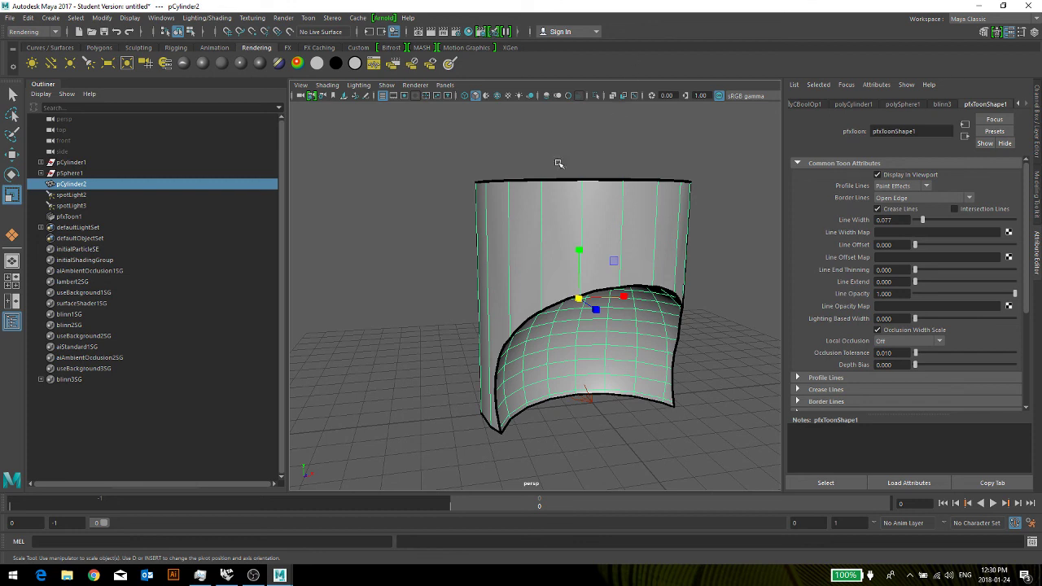
click(706, 188)
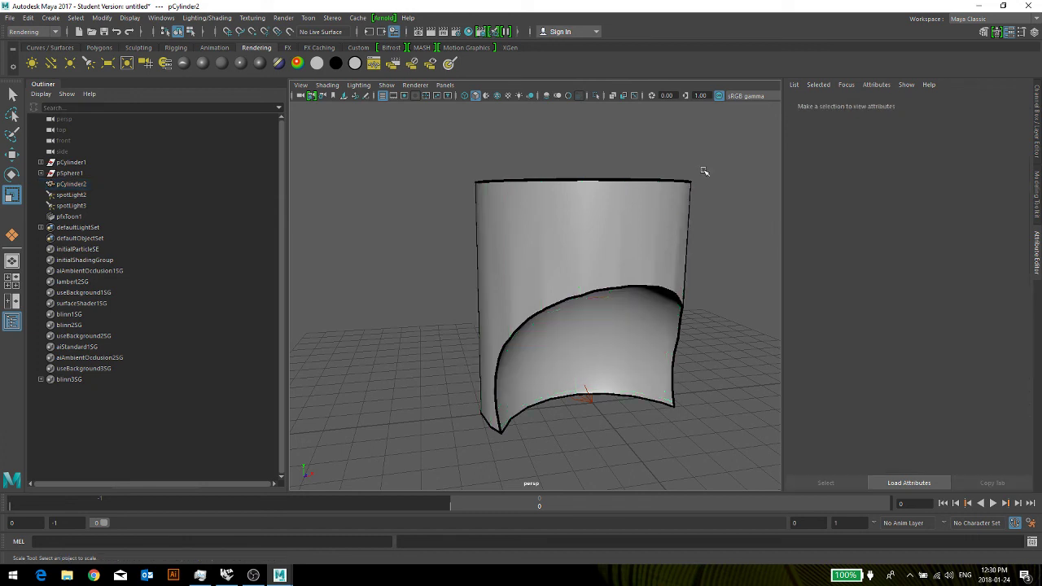
drag(710, 161, 428, 461)
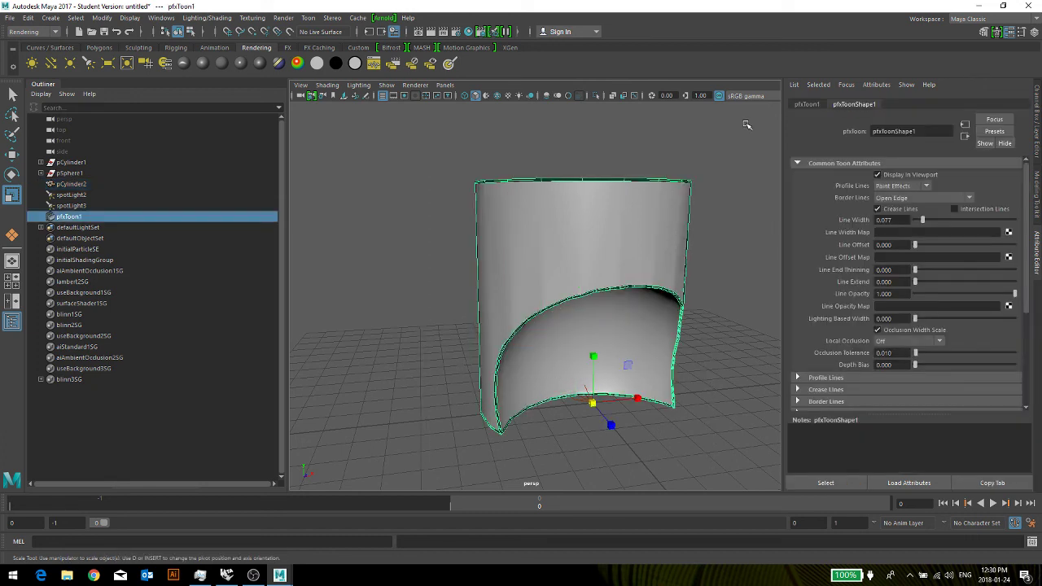
click(730, 159)
click(976, 7)
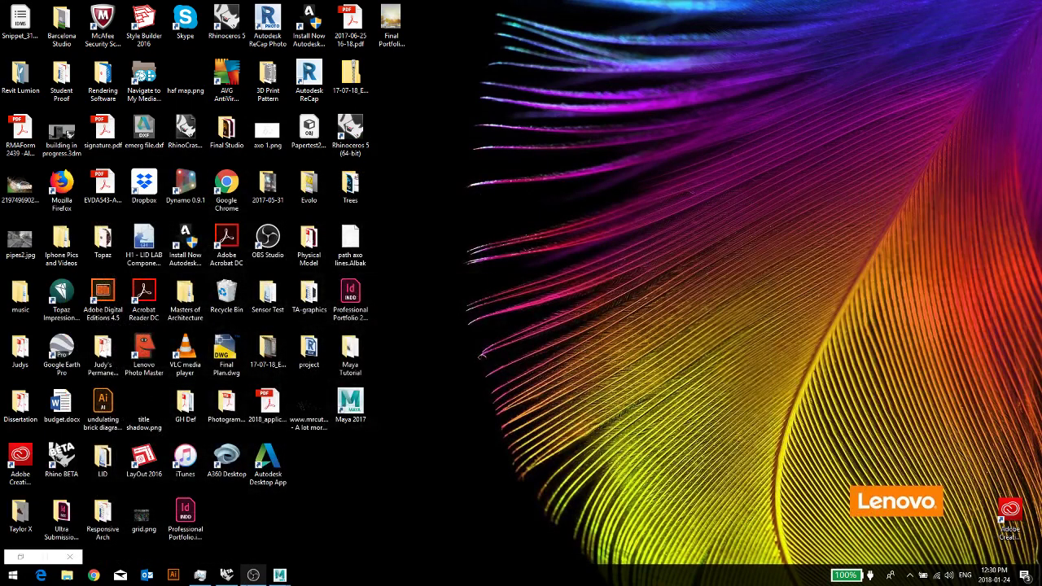